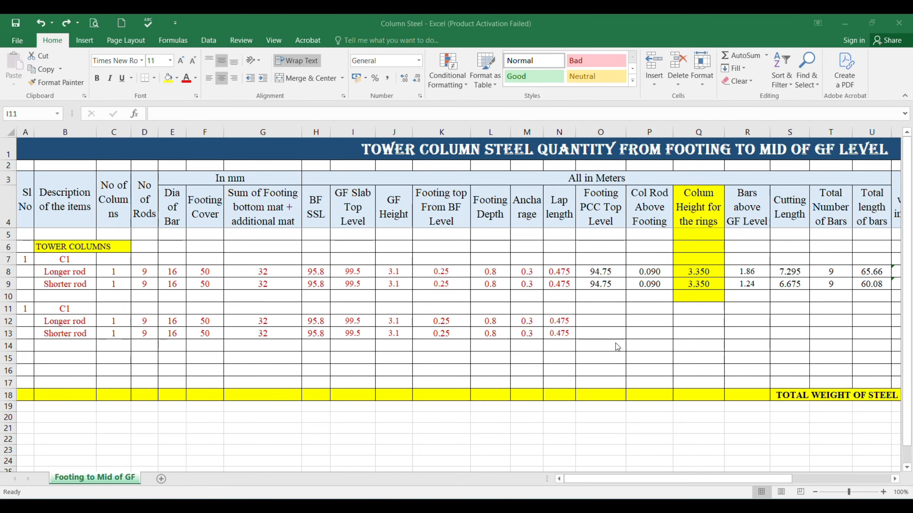
Step: Review the second C1 block's inputs in A11:N13 and the existing Footing PCC Top Level formula in O8
left_click(606, 322)
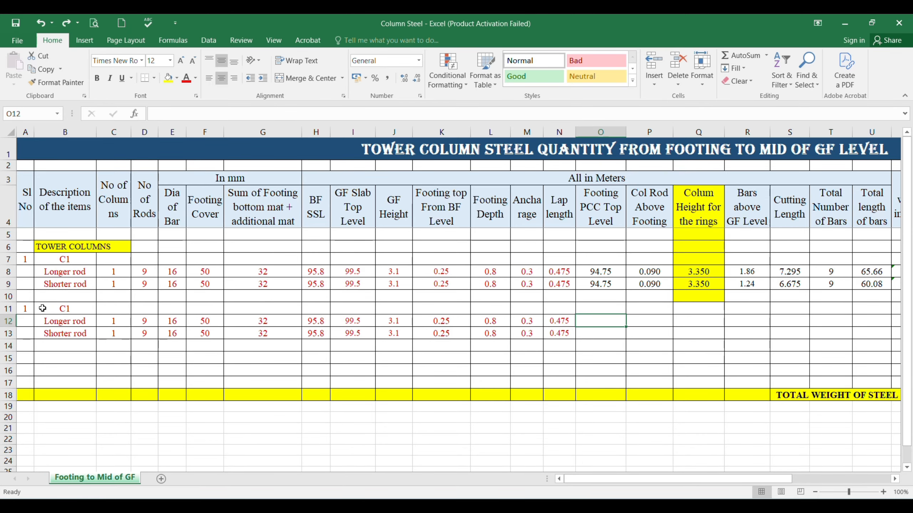
left_click_drag(31, 310, 557, 340)
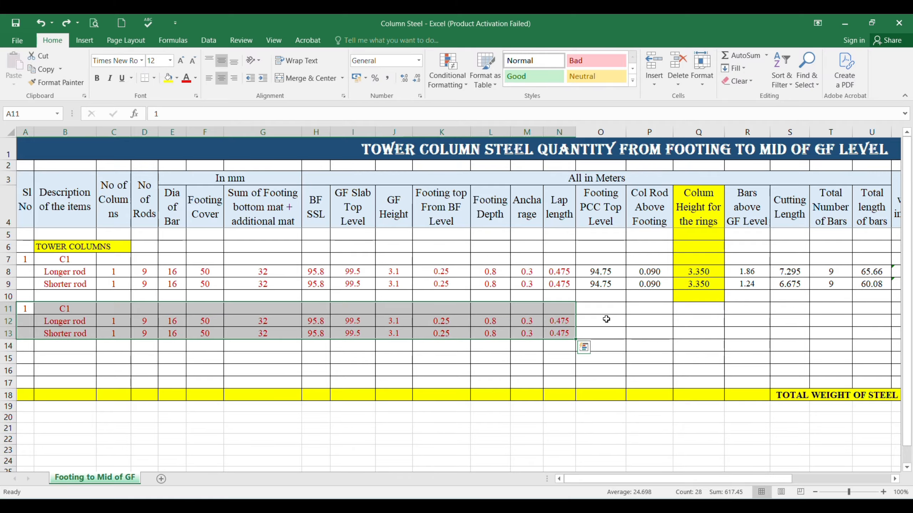
left_click(603, 272)
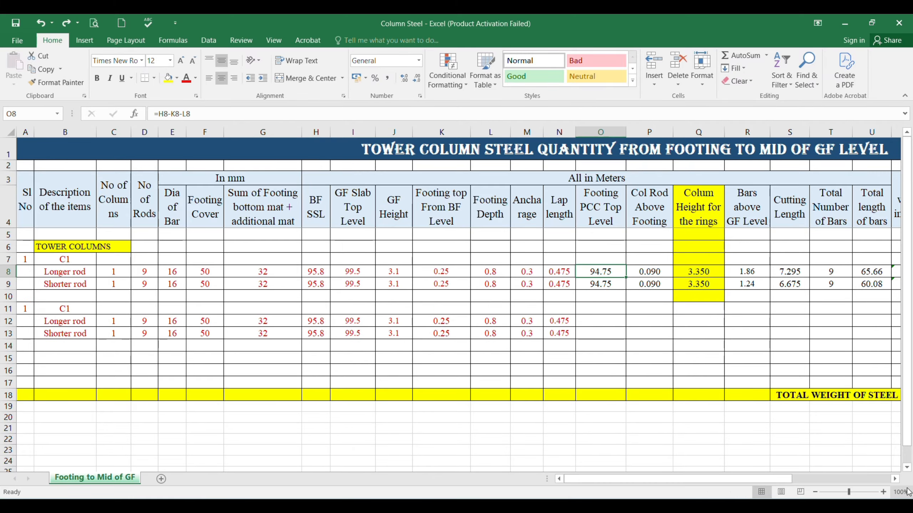
left_click(894, 479)
left_click(895, 479)
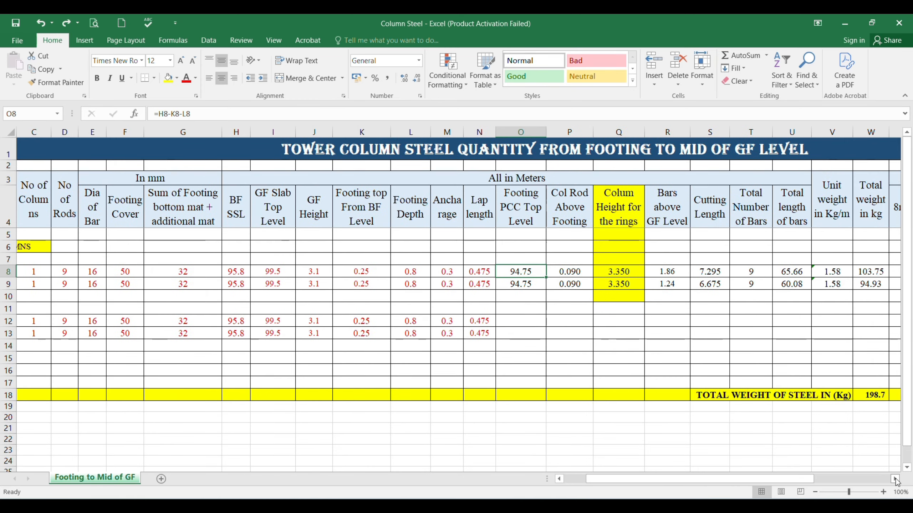
left_click(519, 197)
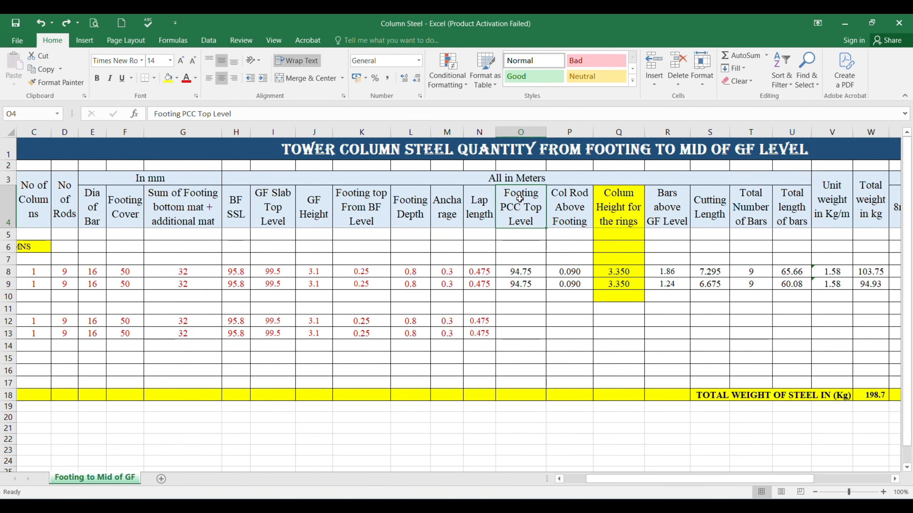
Step: Calculate the Footing PCC Top Level in O12 with =H12-K12-L12 and fill the formula down to O13
left_click(516, 321)
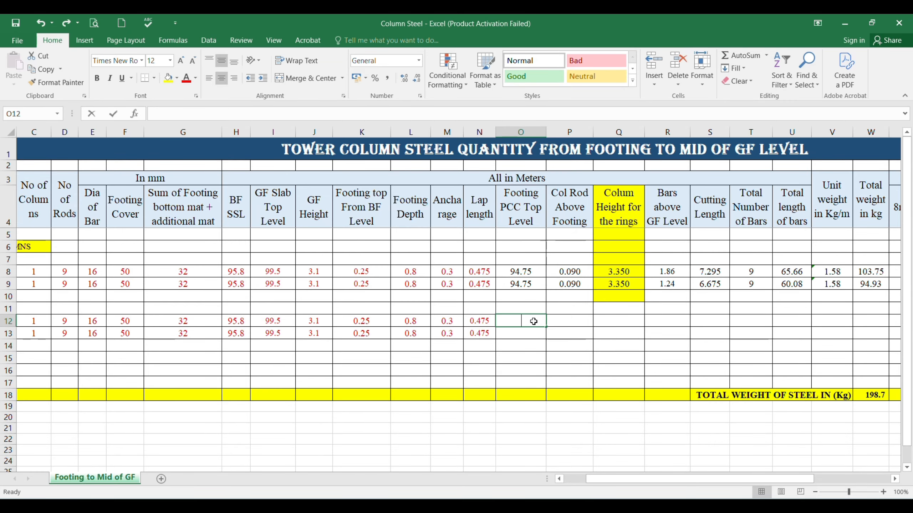
type("=")
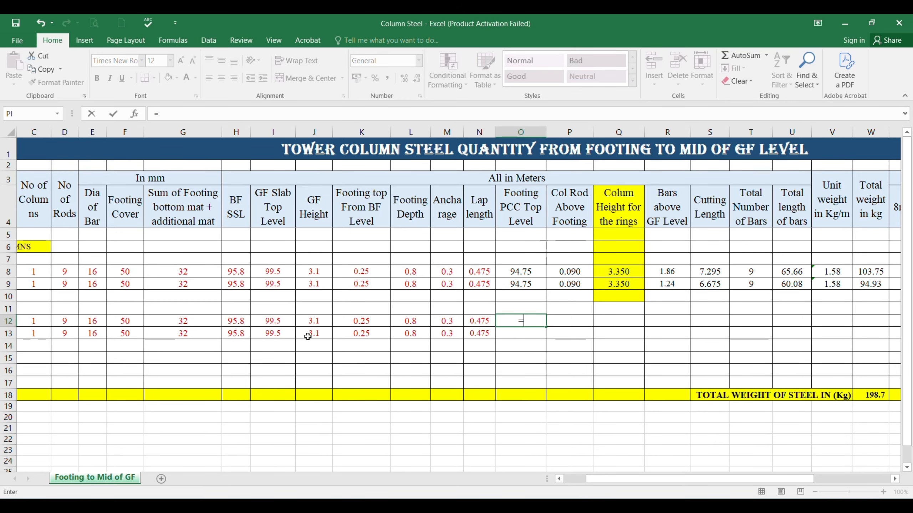
left_click(235, 321)
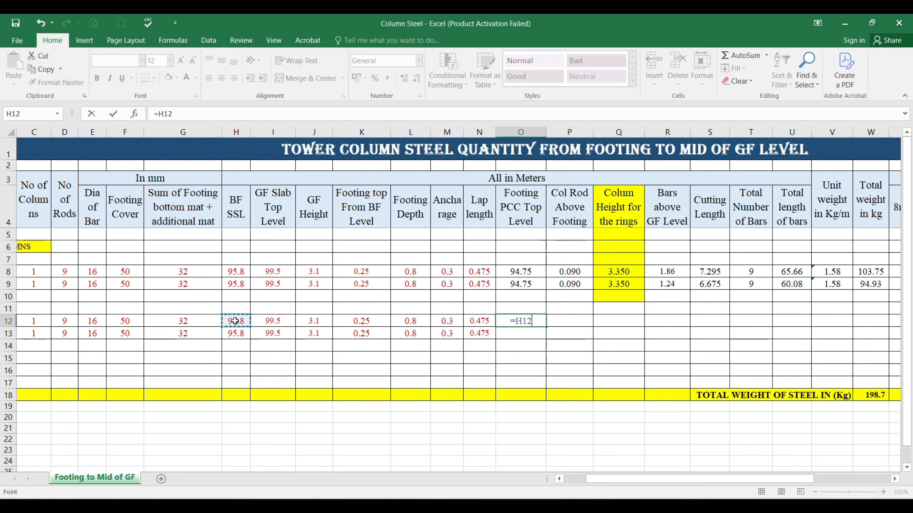
type("-")
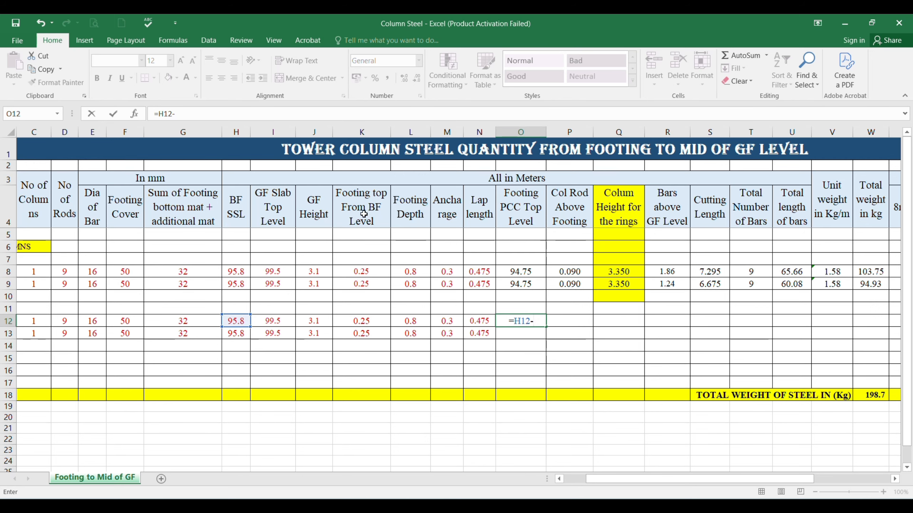
left_click(360, 323)
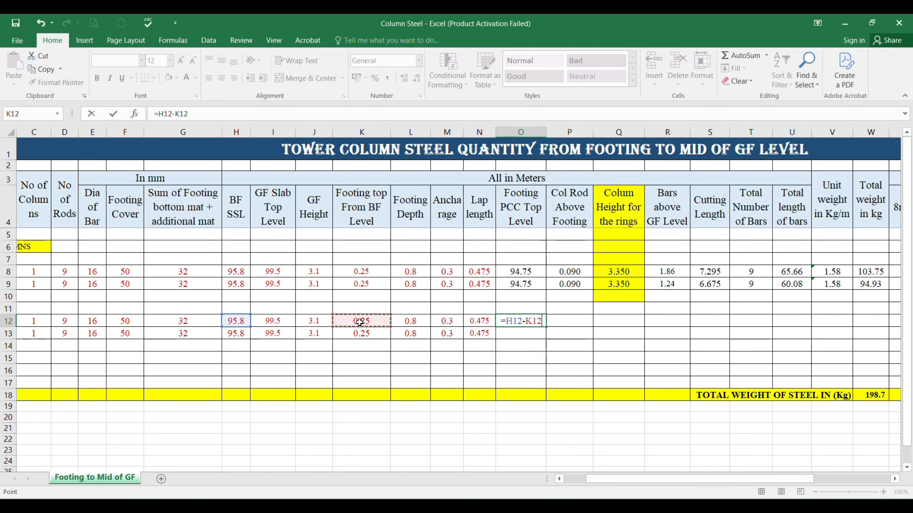
type("-")
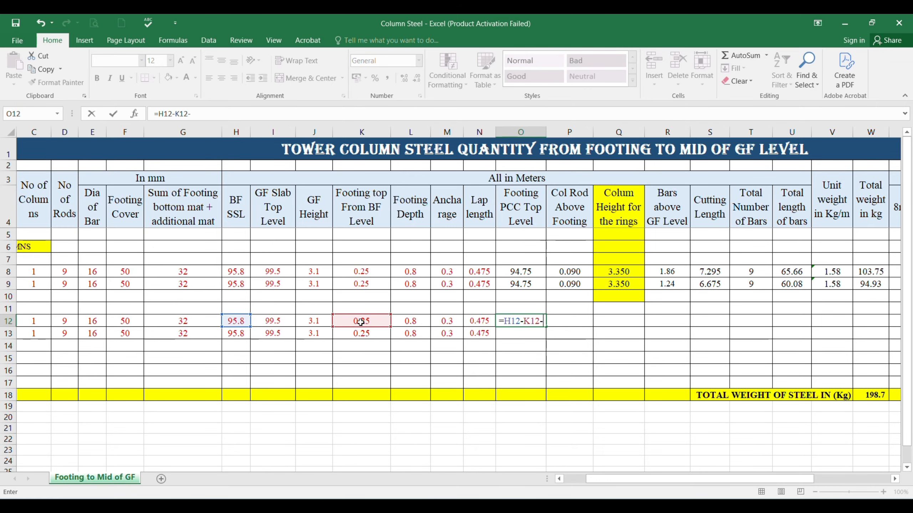
left_click(409, 323)
key("Return")
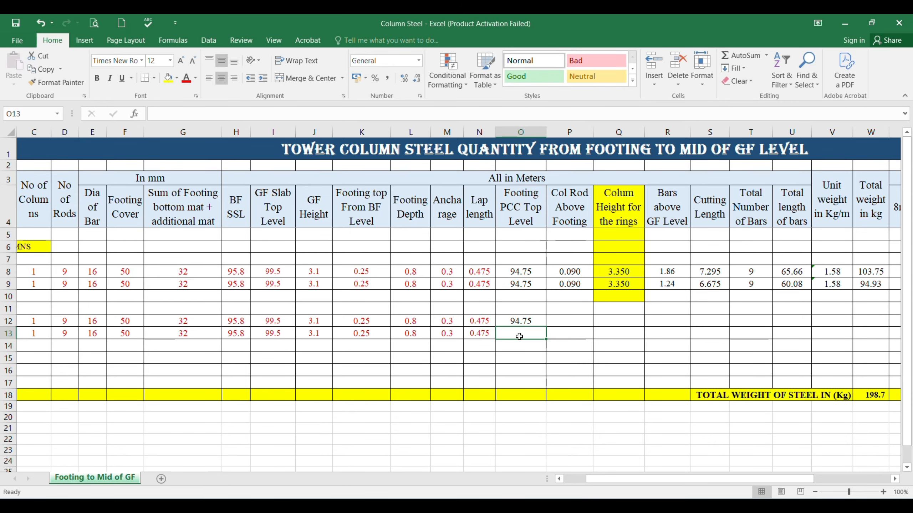
key("ctrl+d")
Step: Switch to AutoCAD and examine the column rod, its bend and its 300 TYP. bottom leg in the footing section
left_click(562, 322)
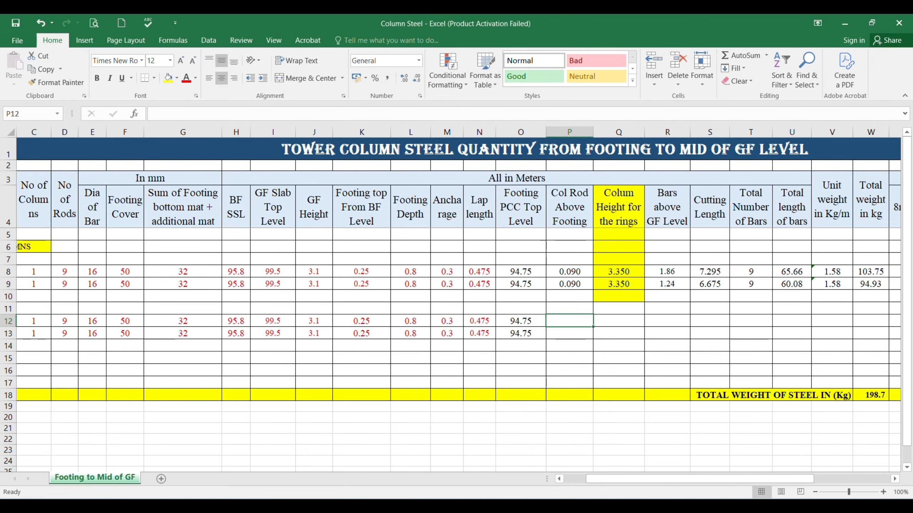
mouse_move(614, 507)
left_click(584, 428)
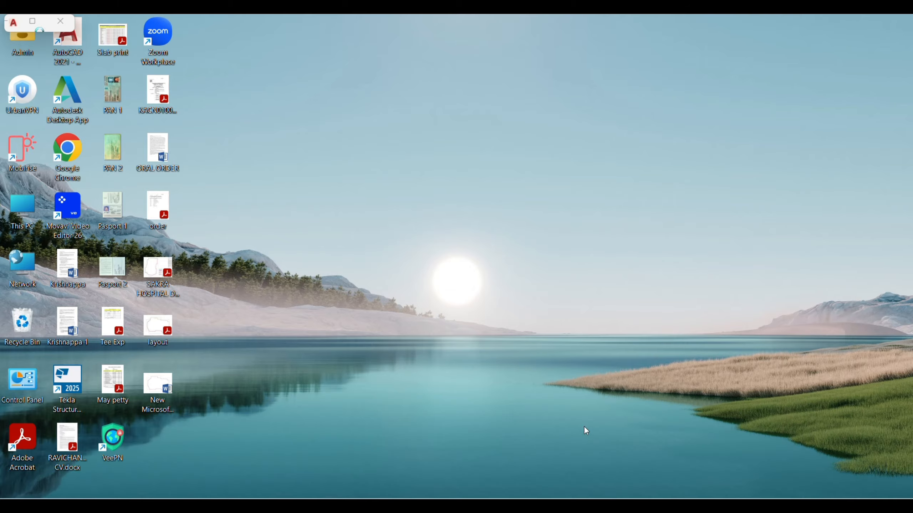
scroll(497, 354, "up", 5)
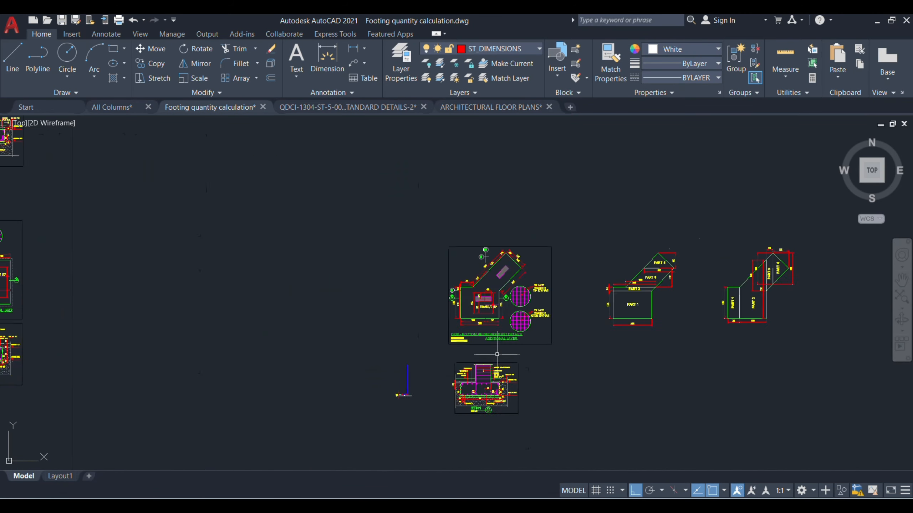
scroll(497, 354, "up", 10)
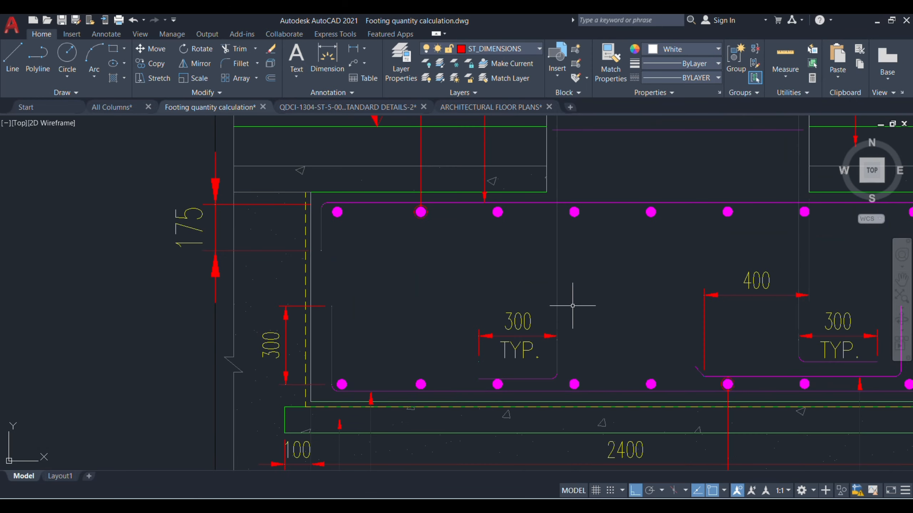
left_click(557, 265)
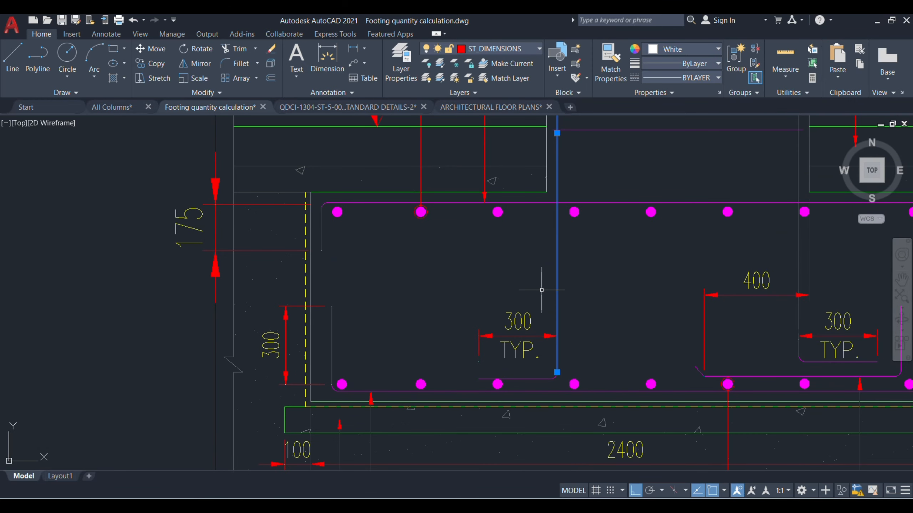
scroll(550, 336, "down", 3)
scroll(553, 327, "up", 3)
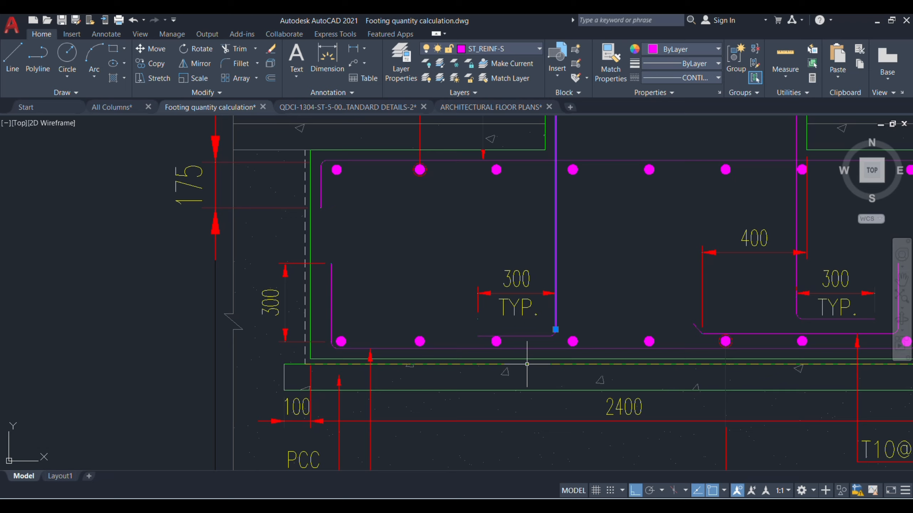
left_click(533, 338)
scroll(551, 332, "up", 4)
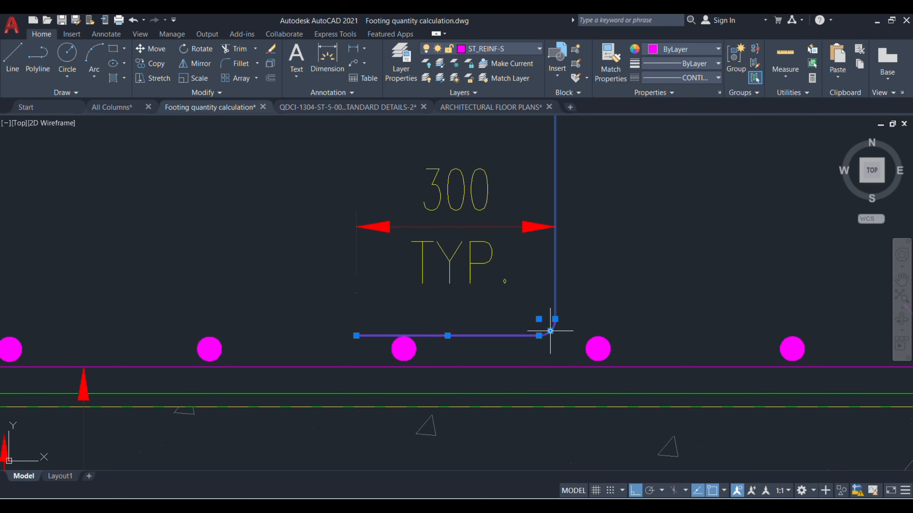
scroll(550, 331, "down", 2)
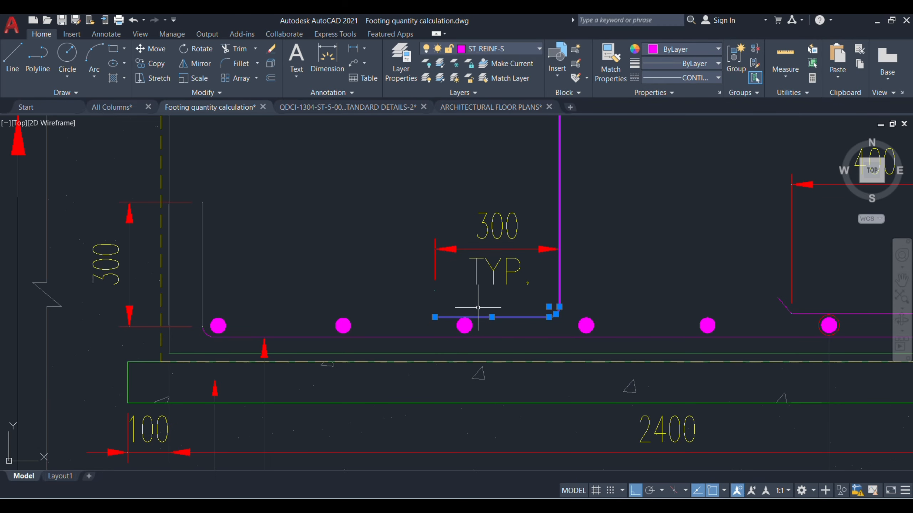
key("Escape")
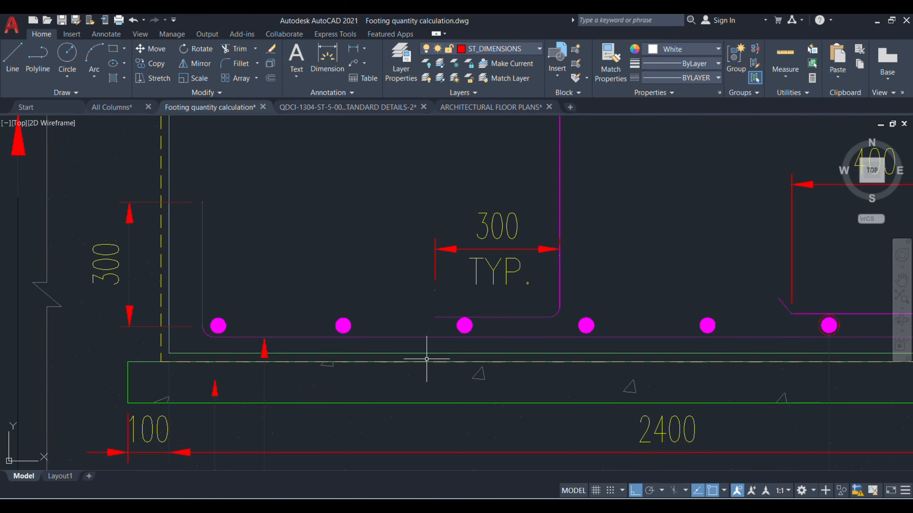
scroll(693, 322, "down", 1)
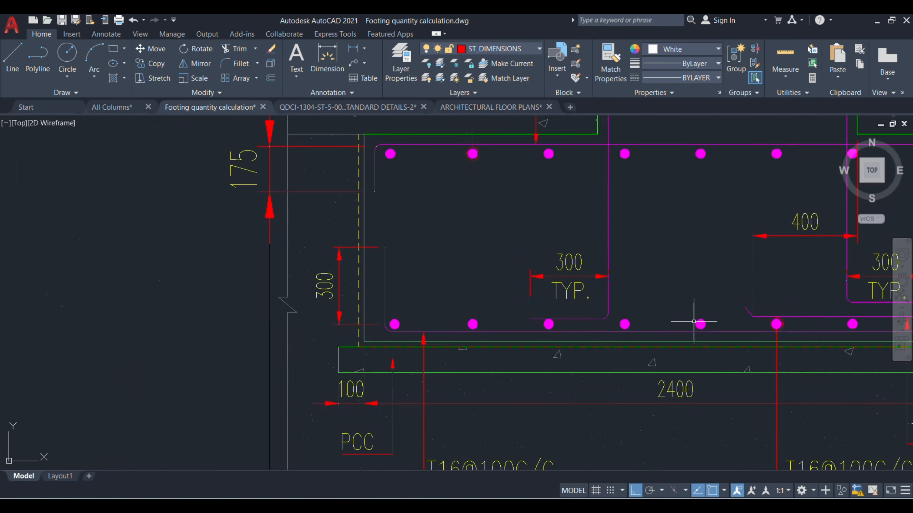
Step: Examine the enlarged rod-base detail, picking out the base line, cover block, mat bars, vertical column rod and the green line marking the 100 dimension
scroll(438, 316, "down", 5)
scroll(546, 343, "up", 8)
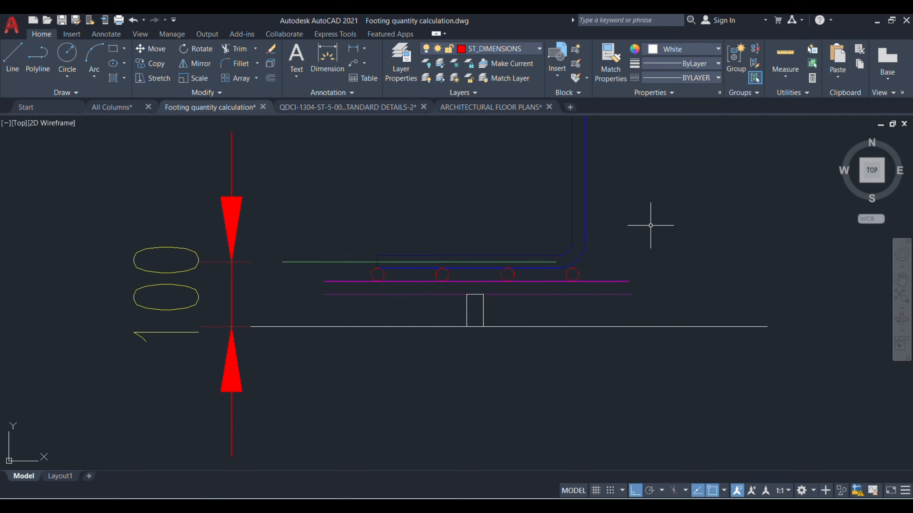
scroll(463, 229, "up", 2)
scroll(431, 377, "down", 2)
left_click(488, 381)
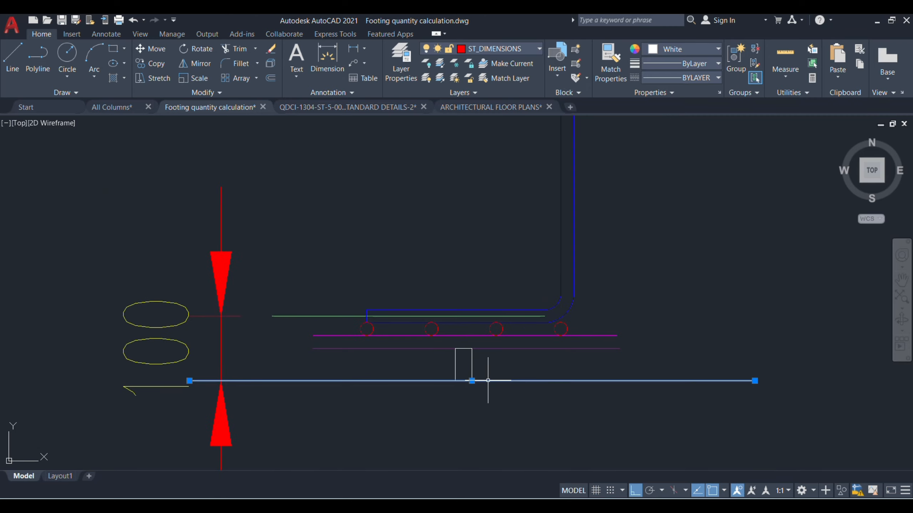
left_click(482, 362)
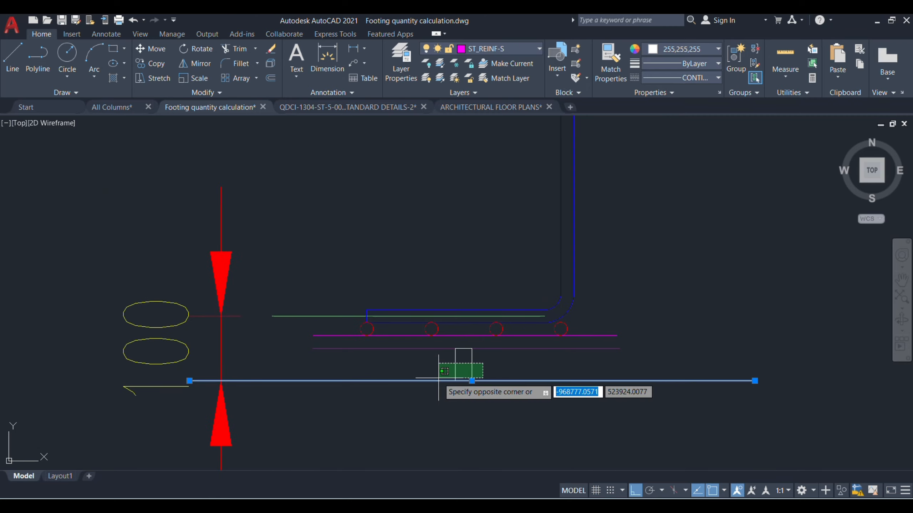
left_click(439, 379)
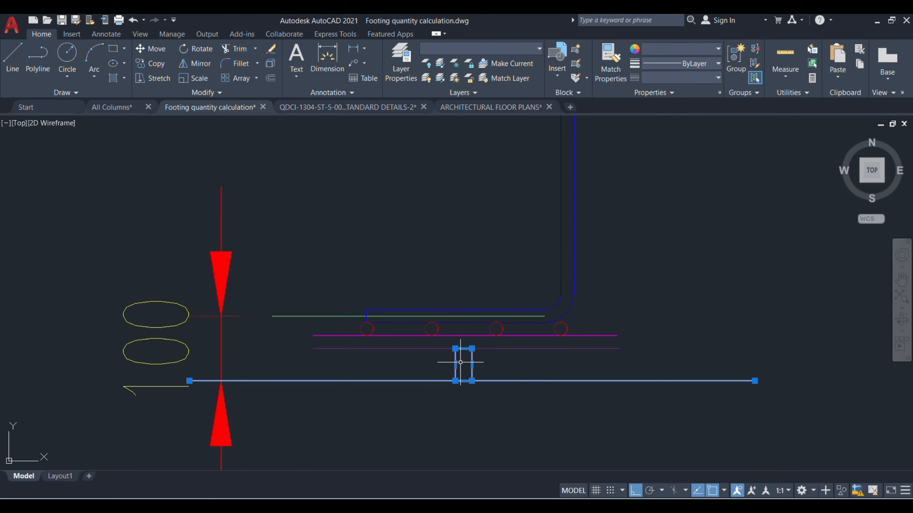
left_click(397, 348)
left_click(396, 336)
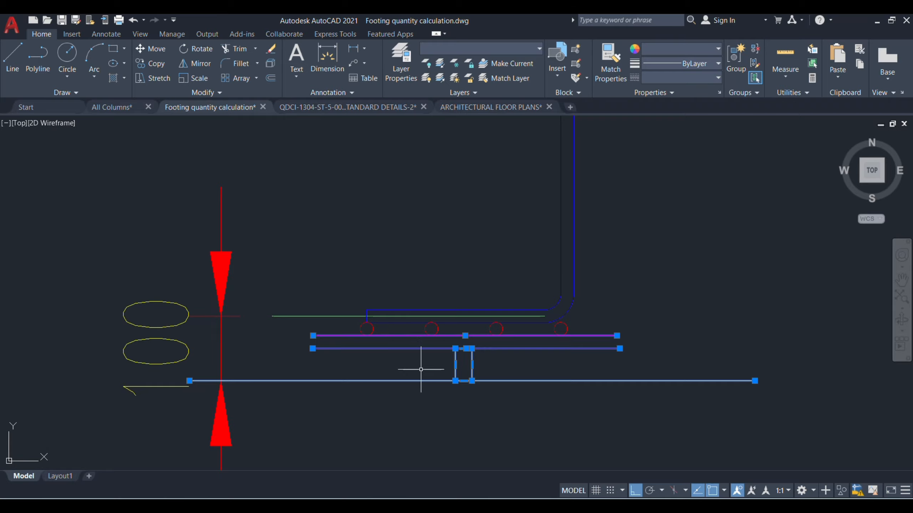
left_click(373, 327)
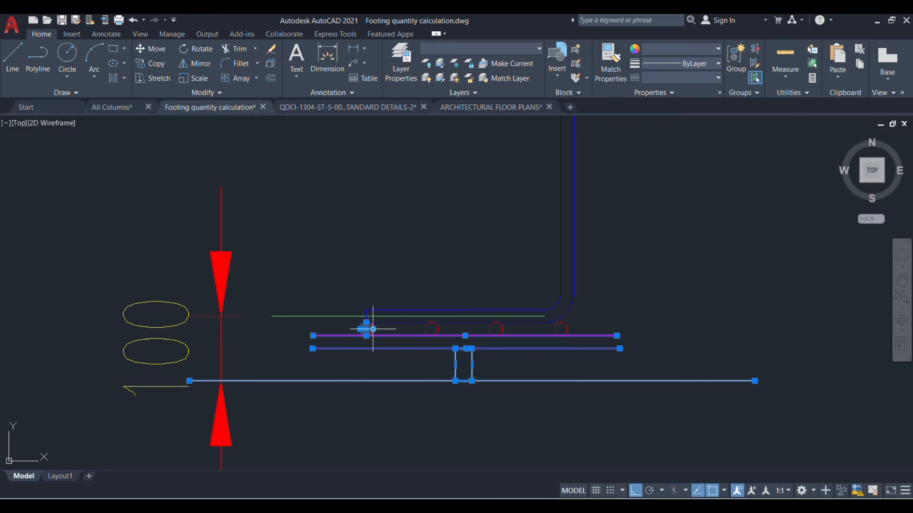
left_click(425, 329)
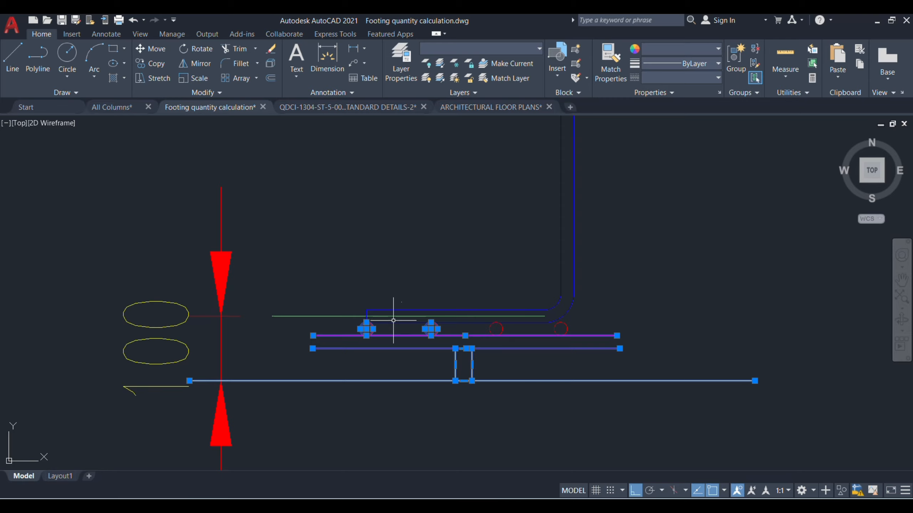
left_click(590, 283)
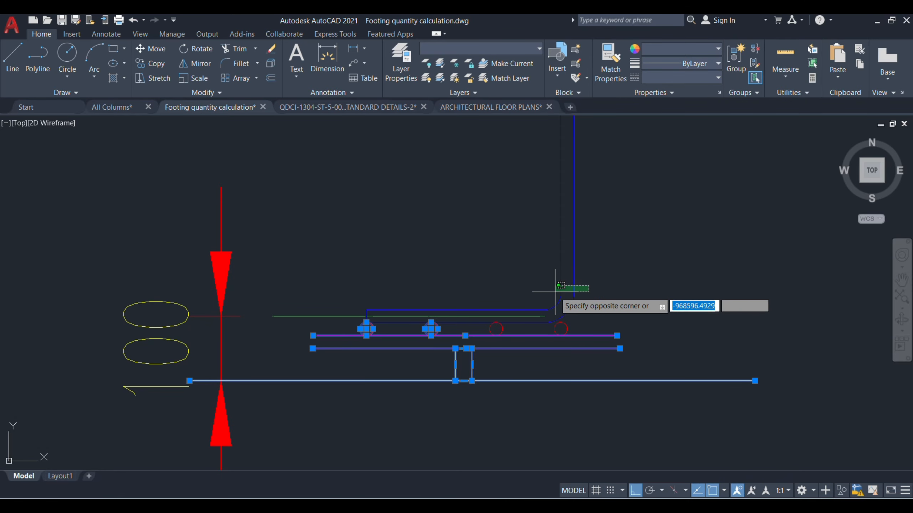
left_click(555, 292)
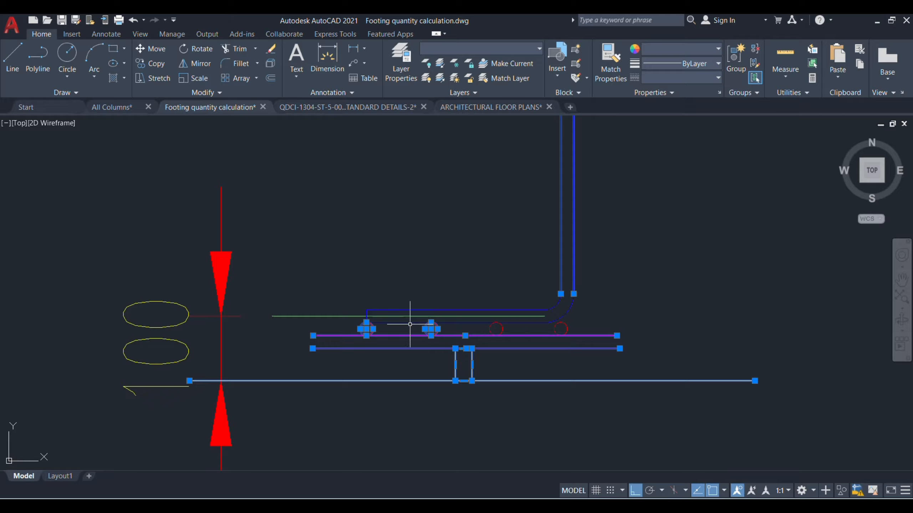
left_click(322, 317)
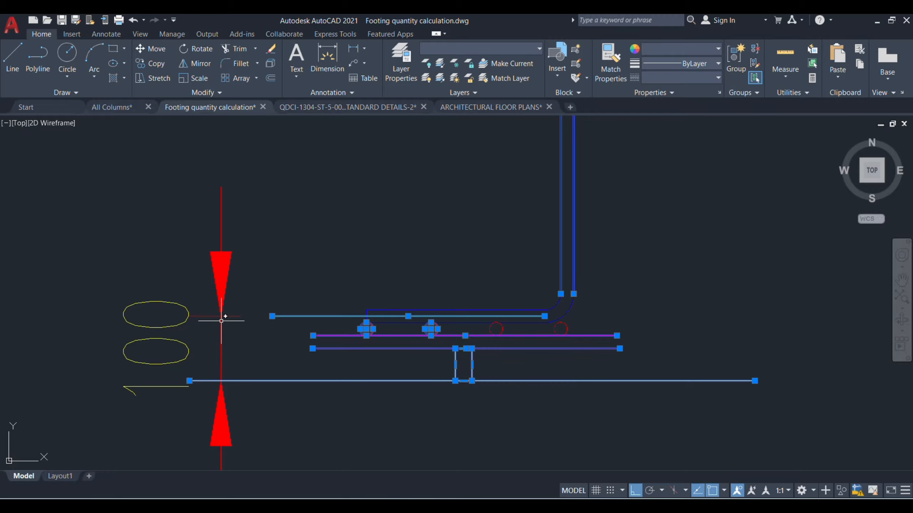
scroll(230, 363, "down", 4)
scroll(223, 350, "up", 2)
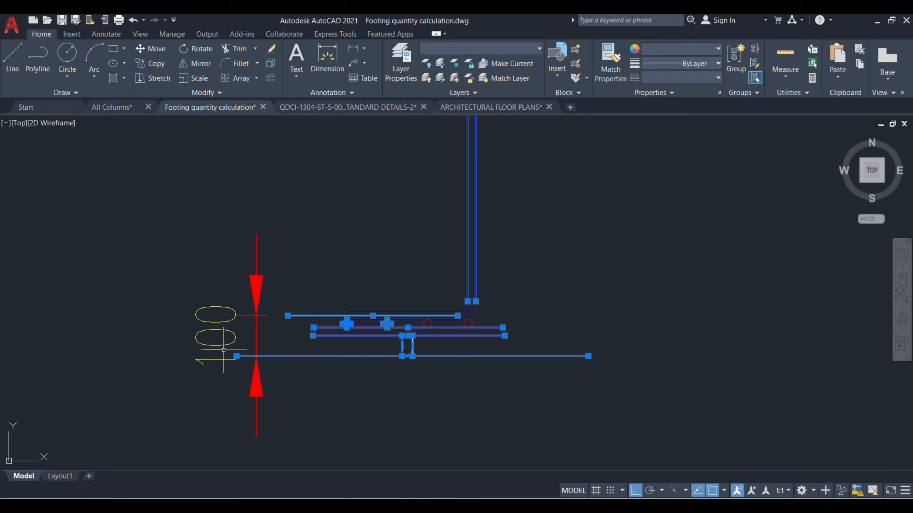
Step: Switch to Excel and review the Col Rod Above Footing heading and its empty cell P12
mouse_move(588, 505)
left_click(606, 458)
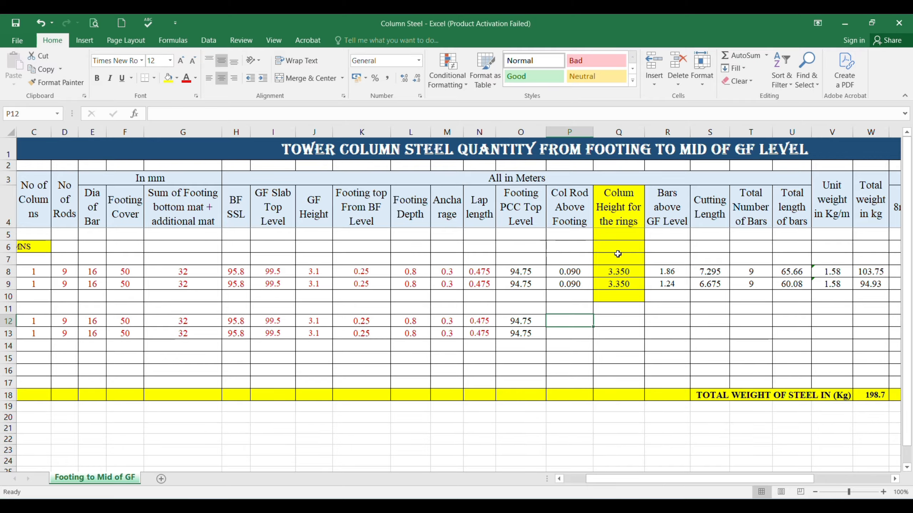
left_click(558, 208)
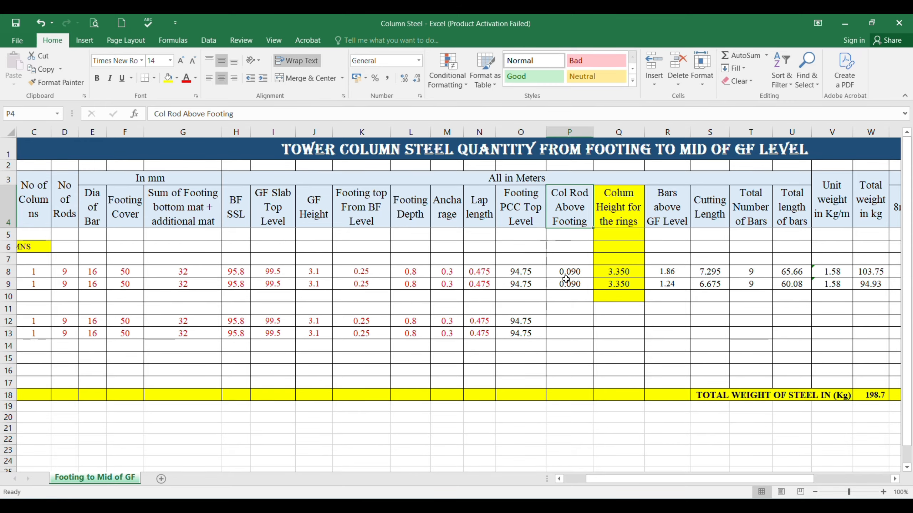
left_click(569, 321)
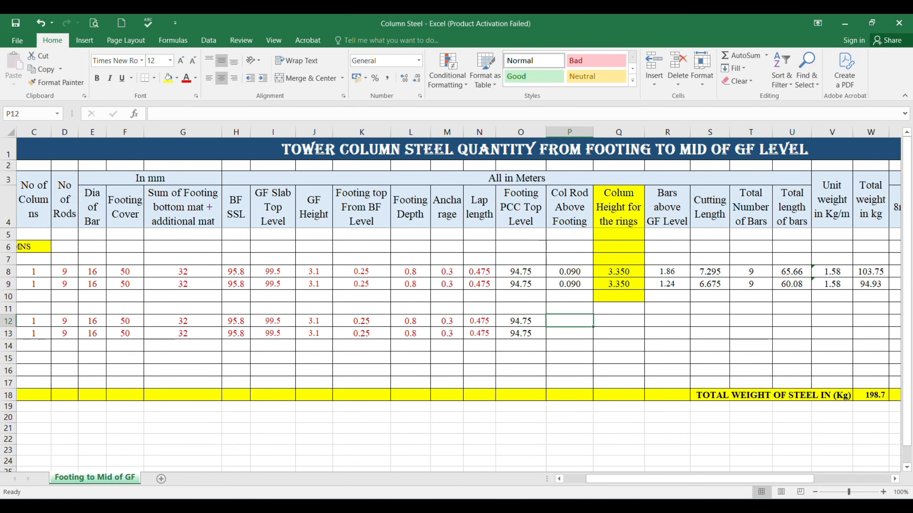
Step: Switch to AutoCAD and examine the column rod's bend arcs, horizontal leg and green centre line above the footing mat bars
left_click(565, 474)
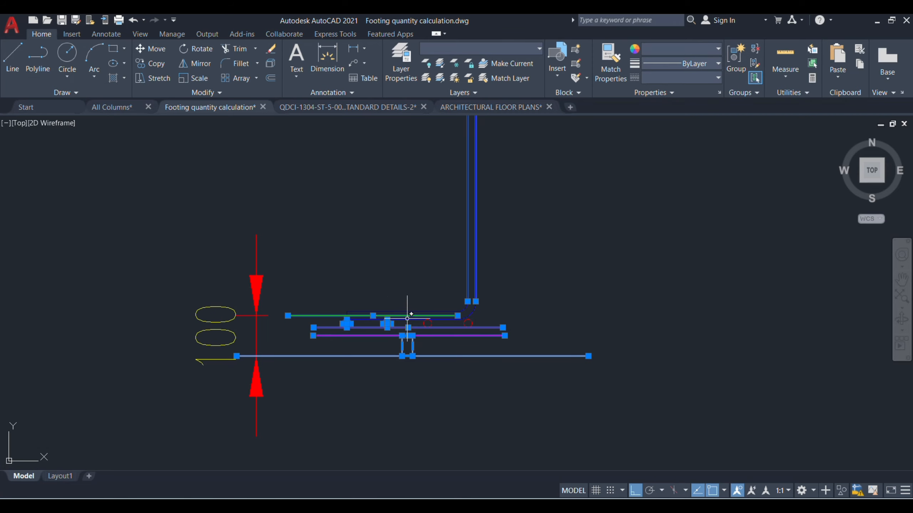
scroll(319, 314, "up", 2)
key("Escape")
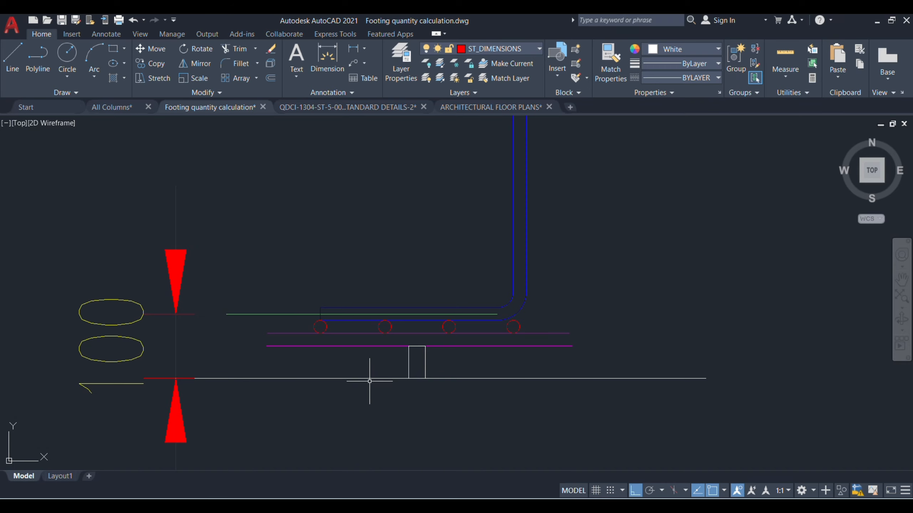
scroll(537, 319, "up", 2)
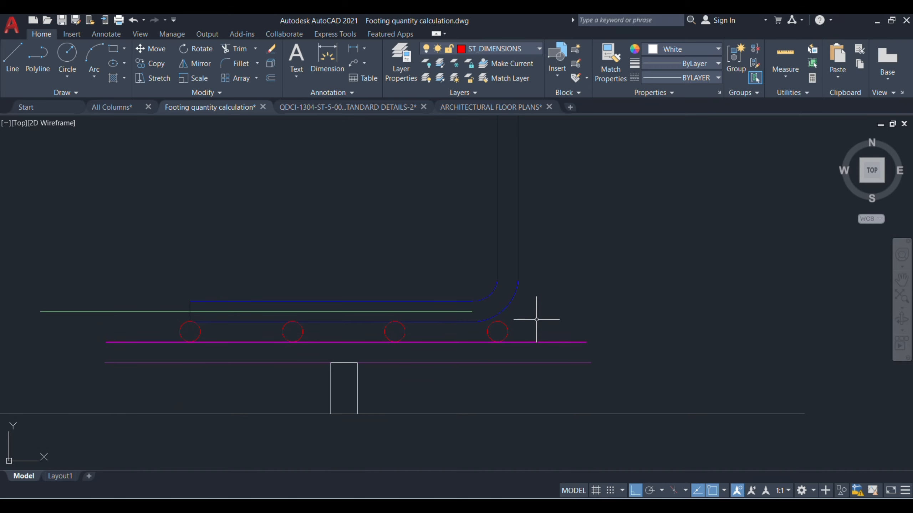
left_click(534, 300)
left_click(487, 292)
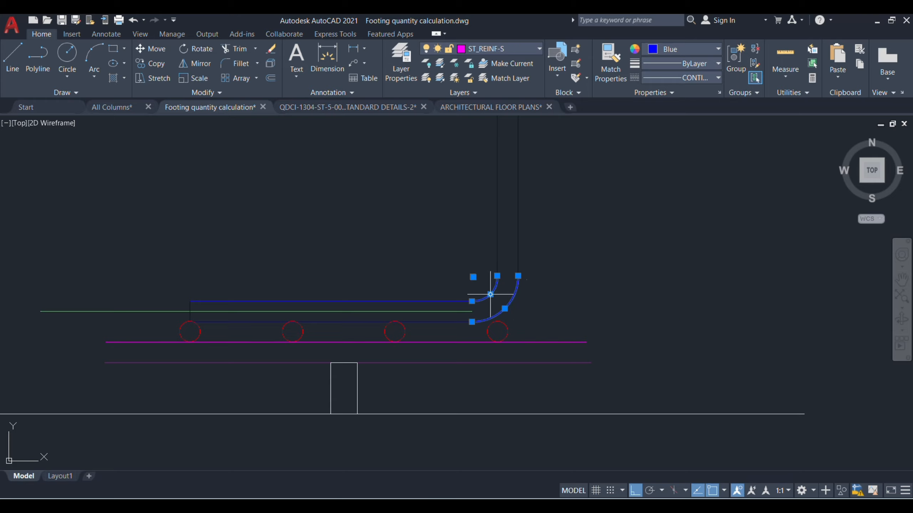
key("Escape")
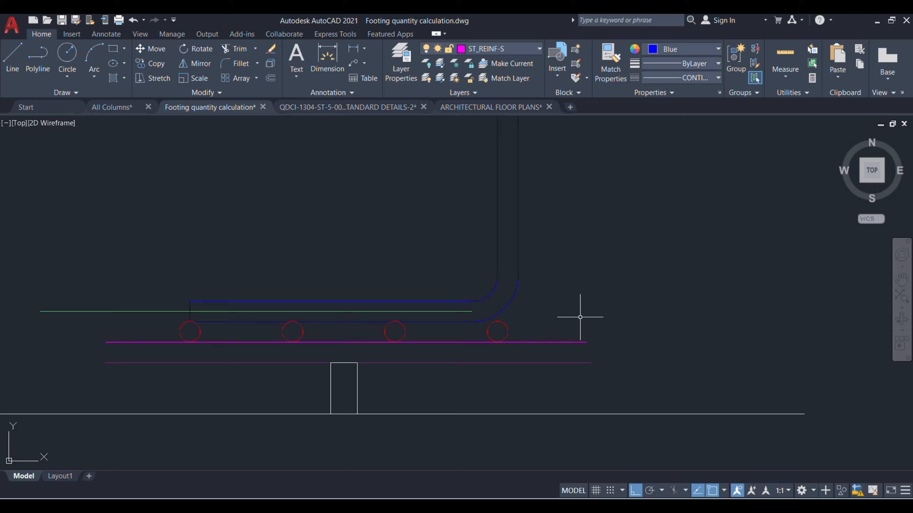
scroll(532, 302, "down", 2)
left_click(507, 310)
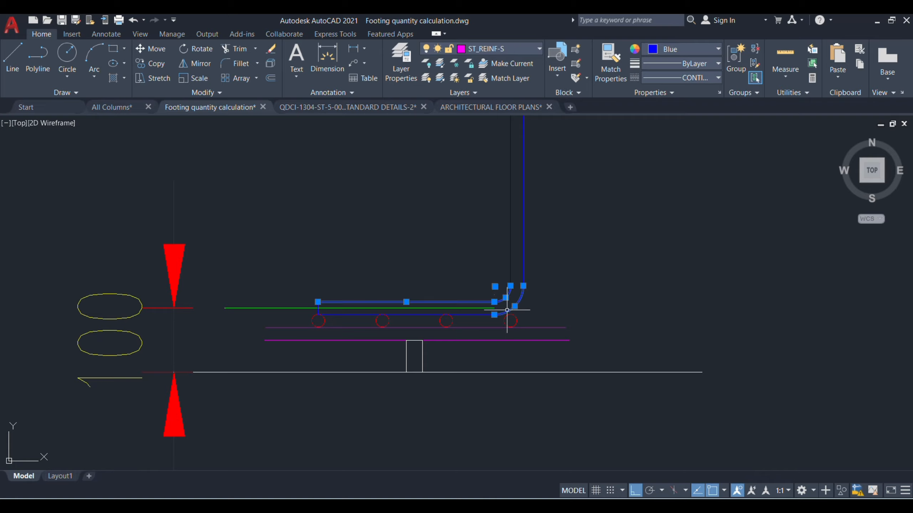
key("Escape")
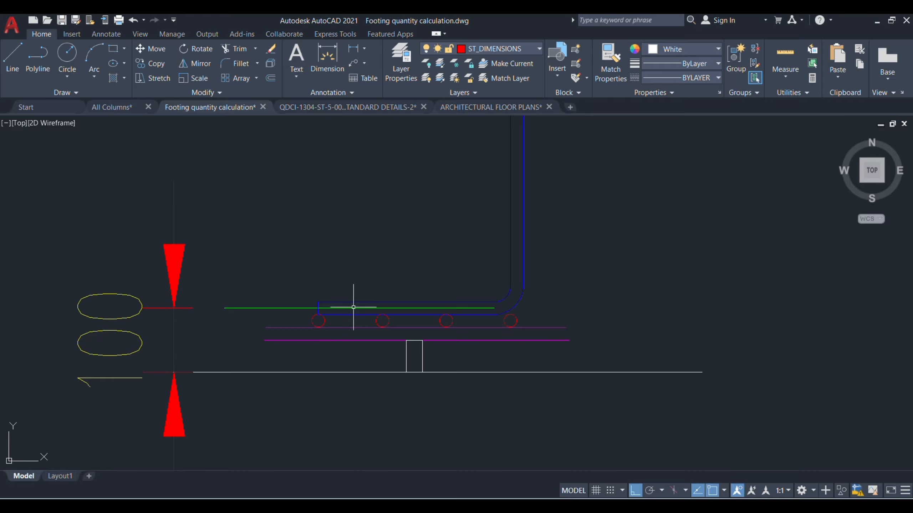
mouse_move(345, 307)
Step: Switch to Excel and calculate Col Rod Above Footing in P12 with =(E12/2+F12+G12)/1000
left_click(598, 461)
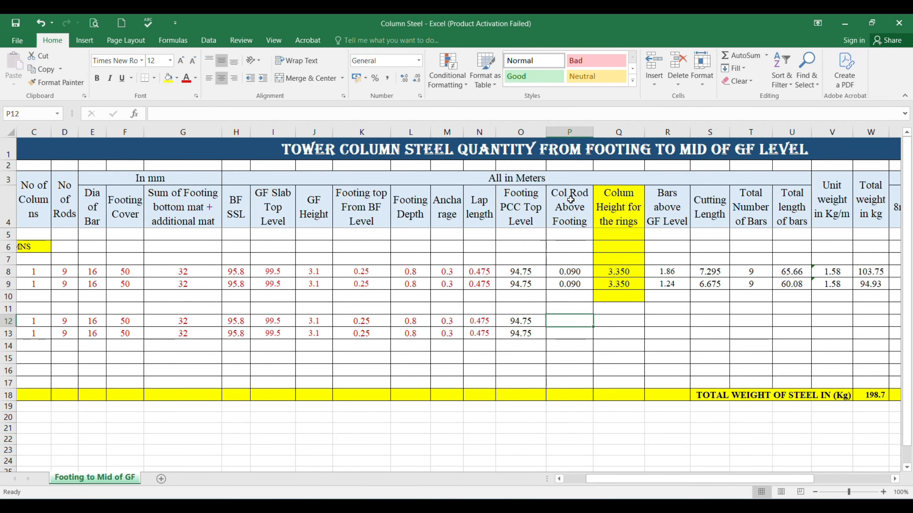
key("ctrl+z")
type("=(")
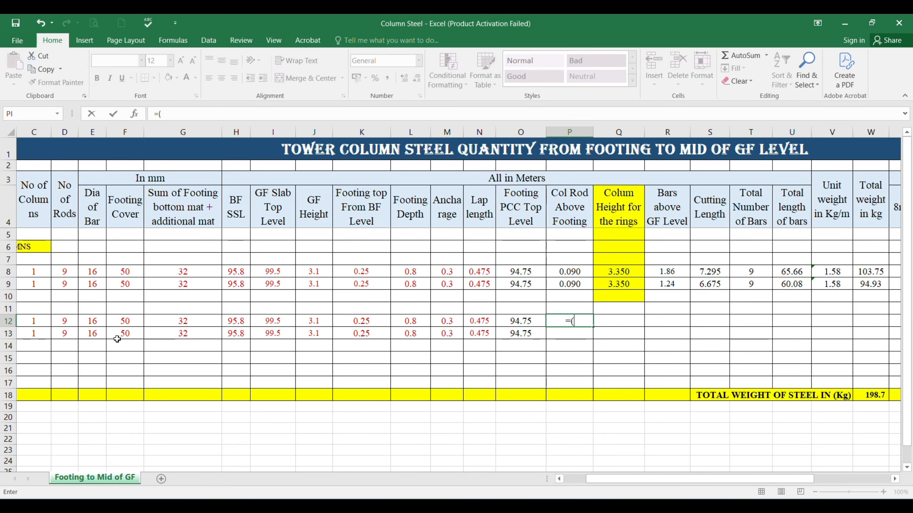
left_click(93, 321)
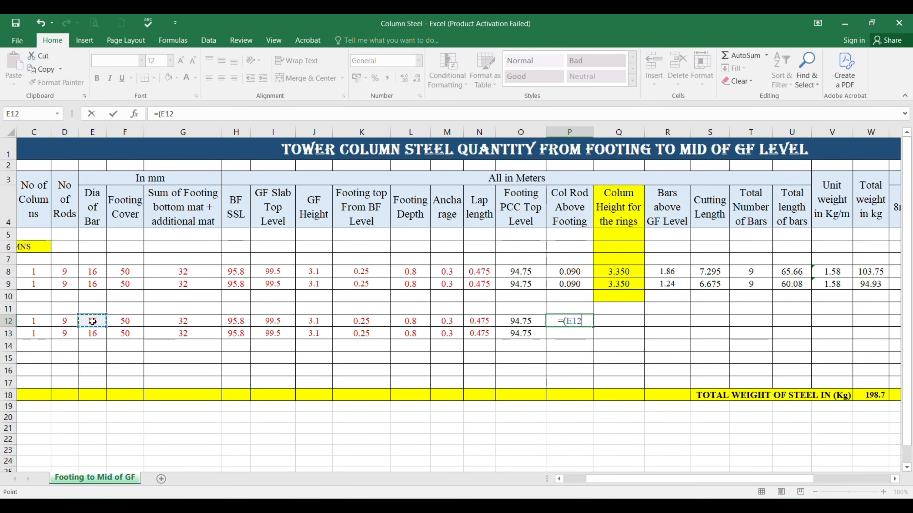
type("/2+")
left_click(126, 323)
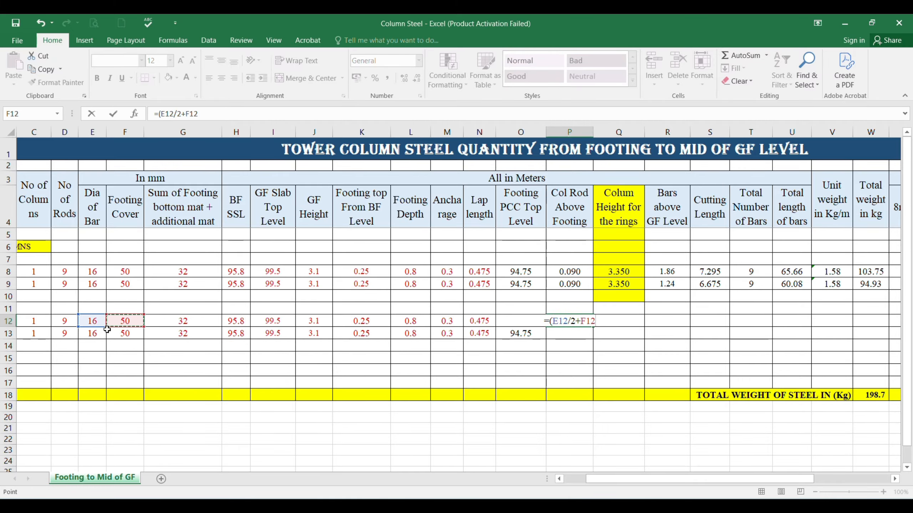
type("+")
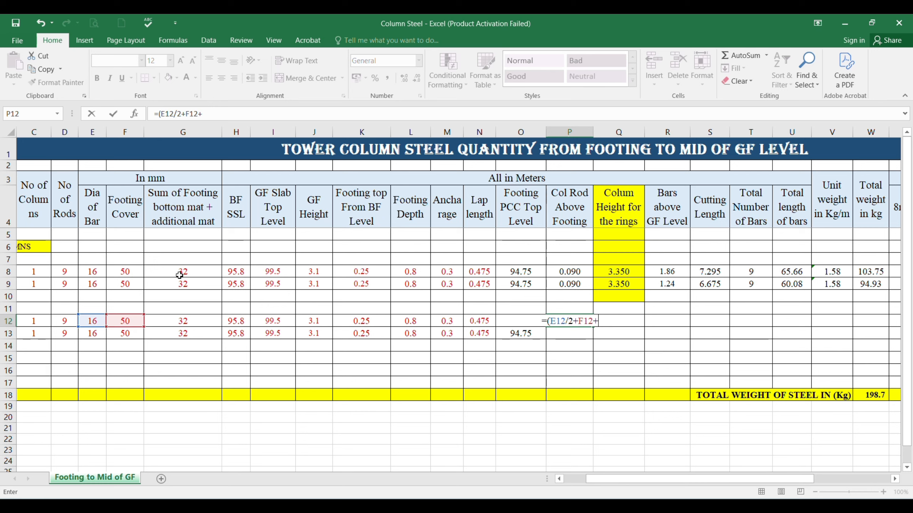
left_click(186, 324)
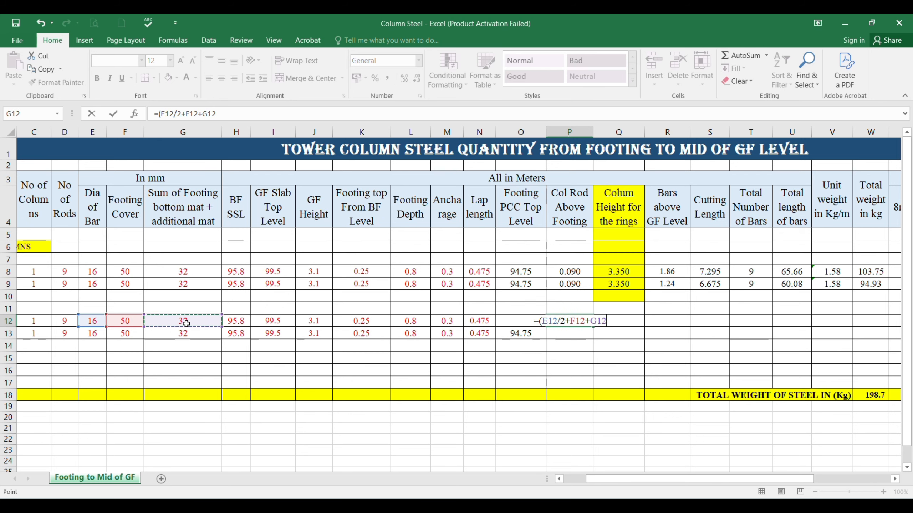
type(")")
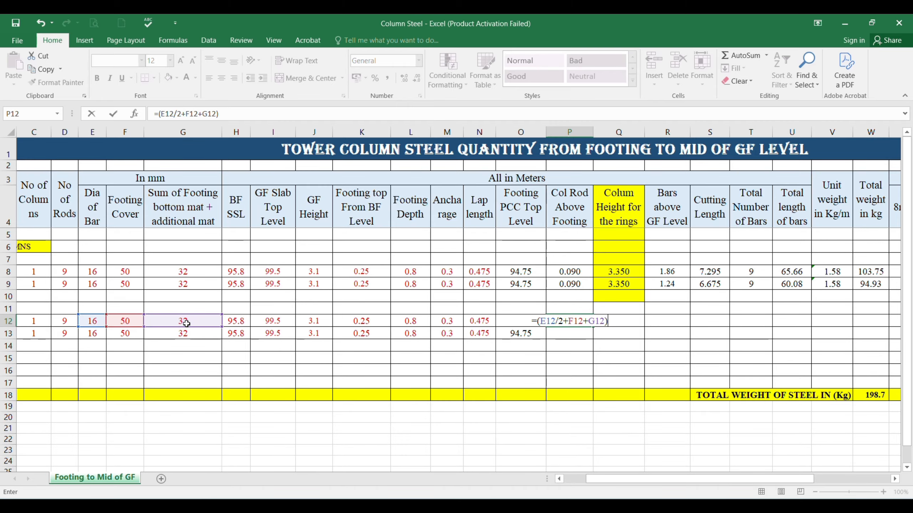
type("/1000")
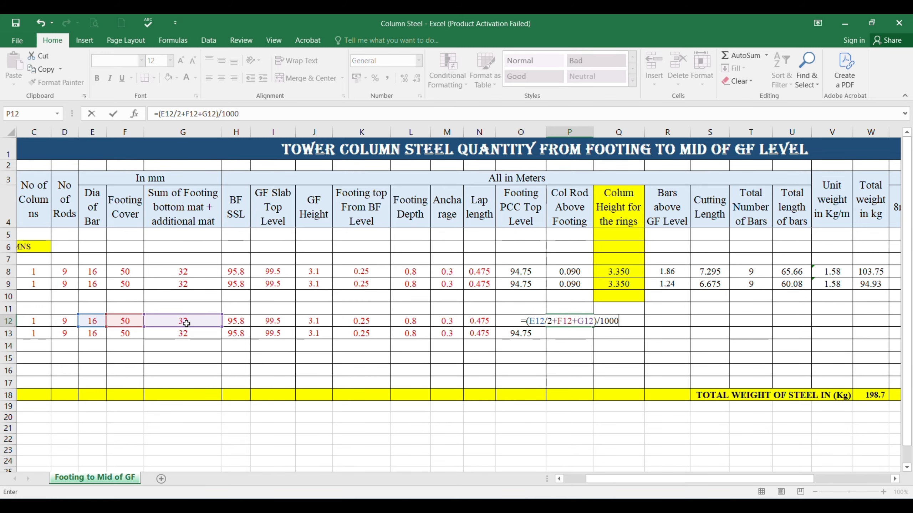
key("Return")
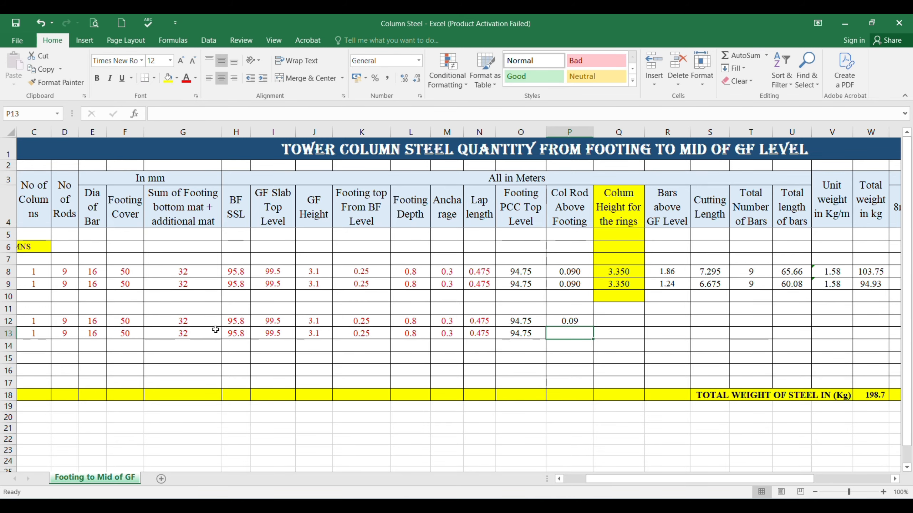
Step: Fill the Col Rod Above Footing formula from P12 down to P13
left_click_drag(577, 179, 601, 328)
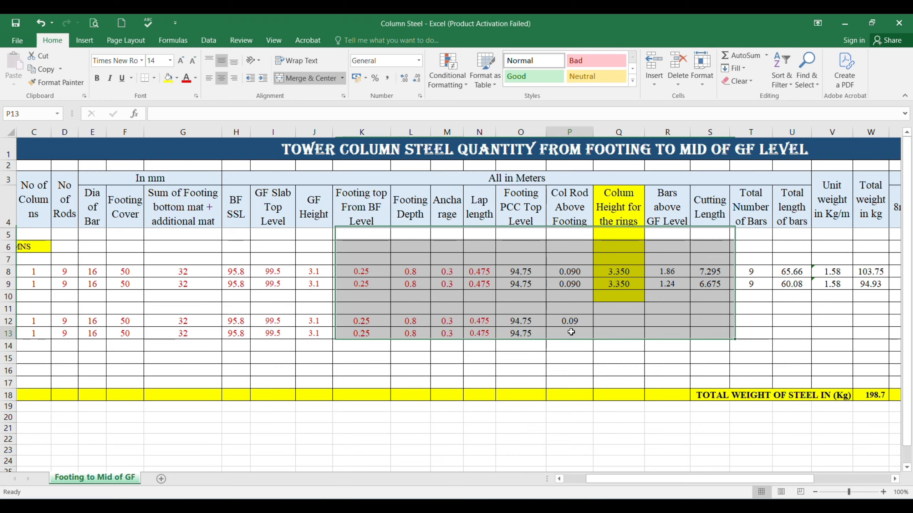
left_click(570, 320)
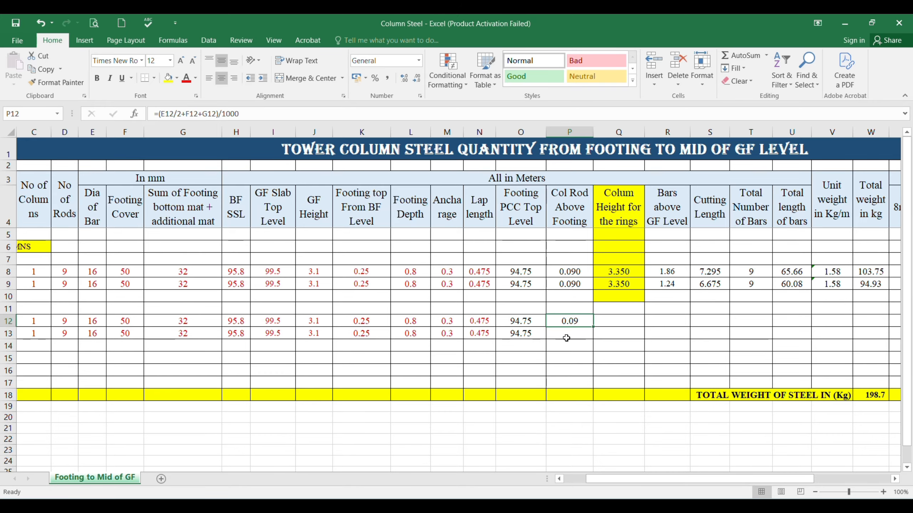
left_click(566, 338)
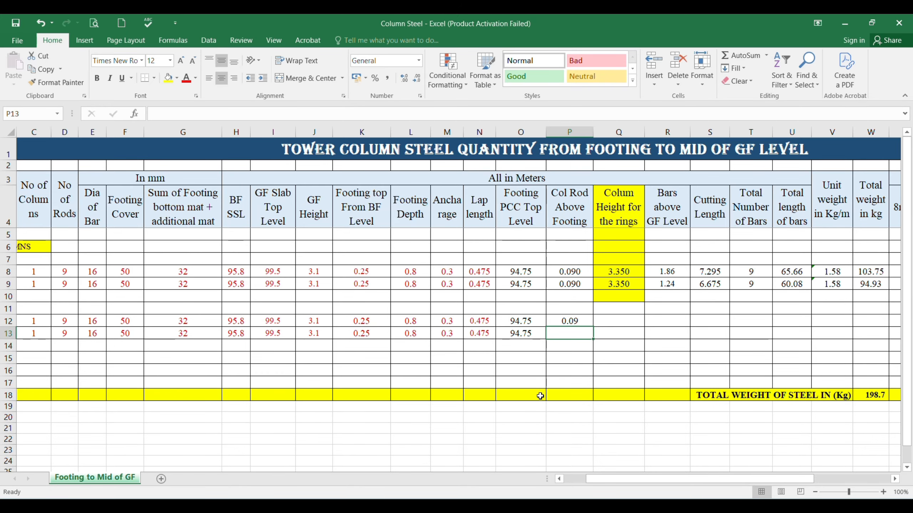
key("ctrl+d")
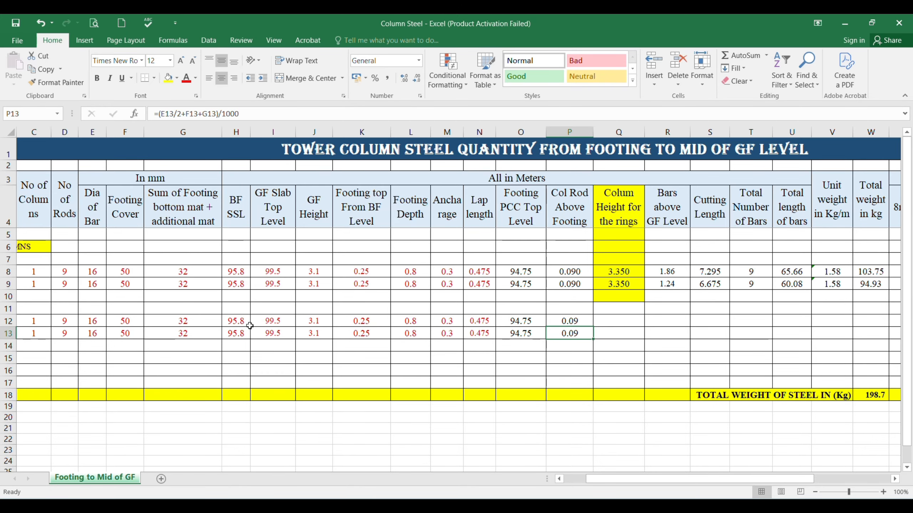
Step: Calculate the column height for the rings in Q12 with =I12-O12-L12-0.6
left_click(623, 322)
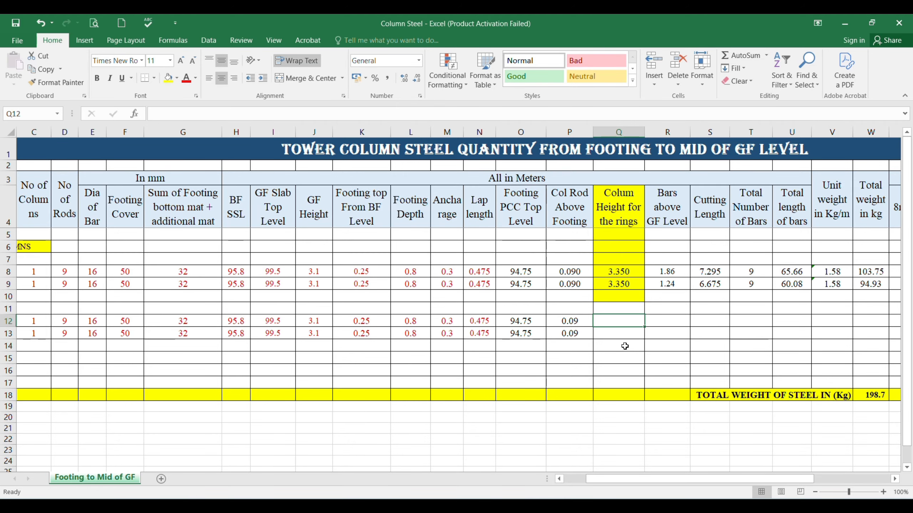
type("=")
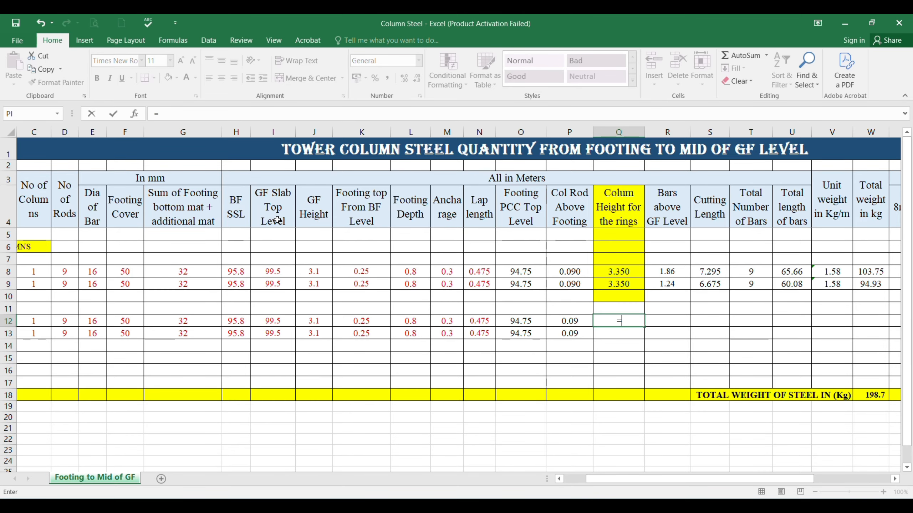
left_click(274, 322)
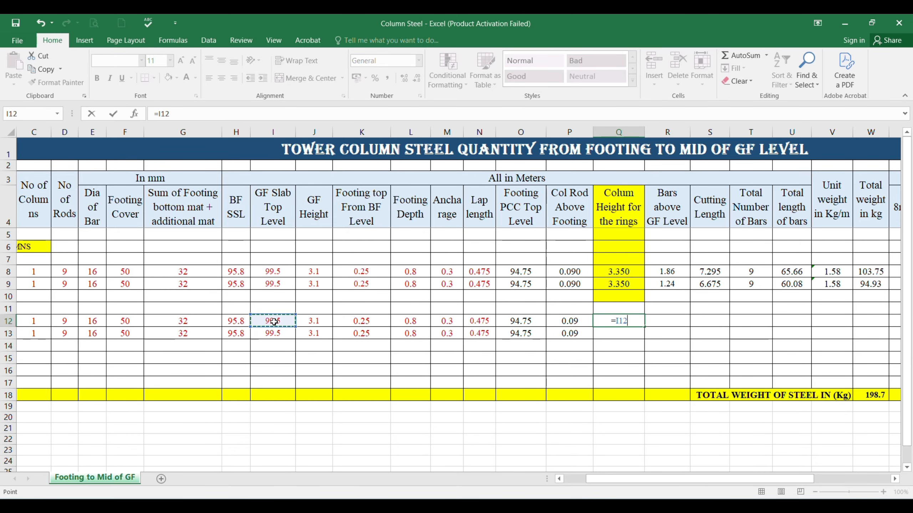
type("-")
left_click(522, 323)
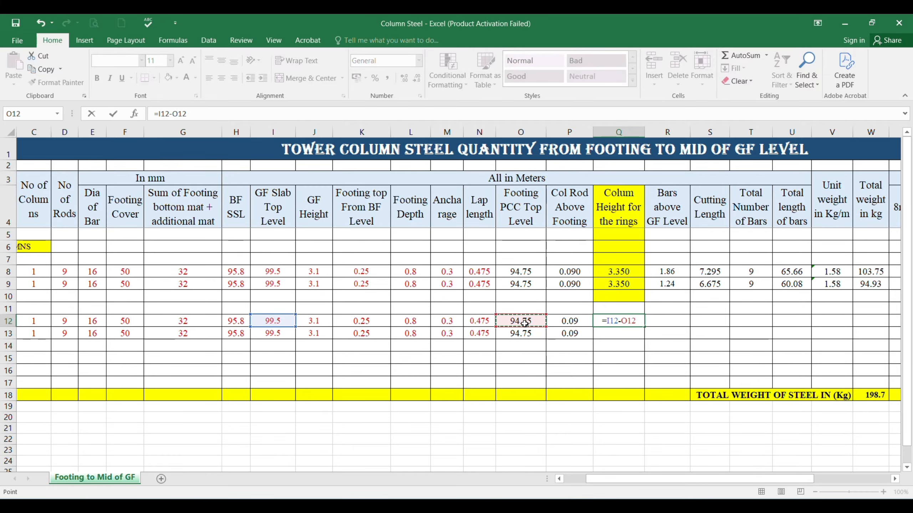
type("-")
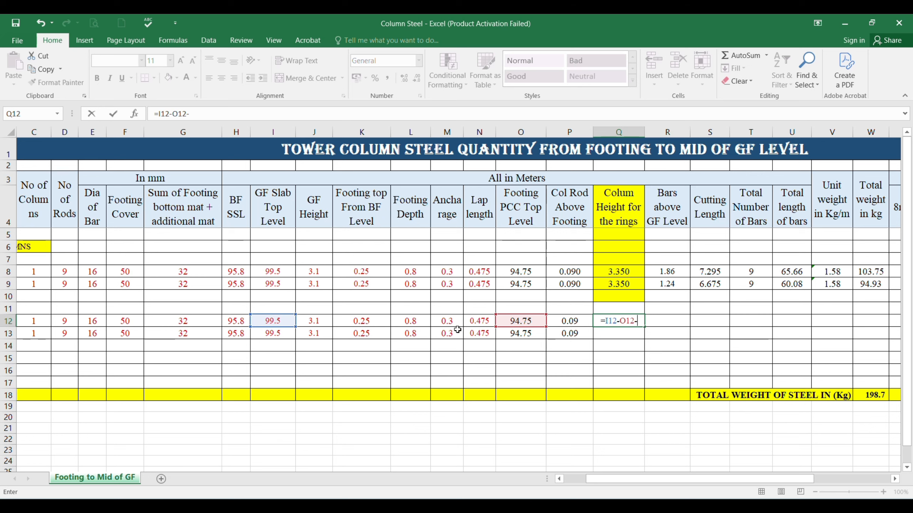
left_click(410, 321)
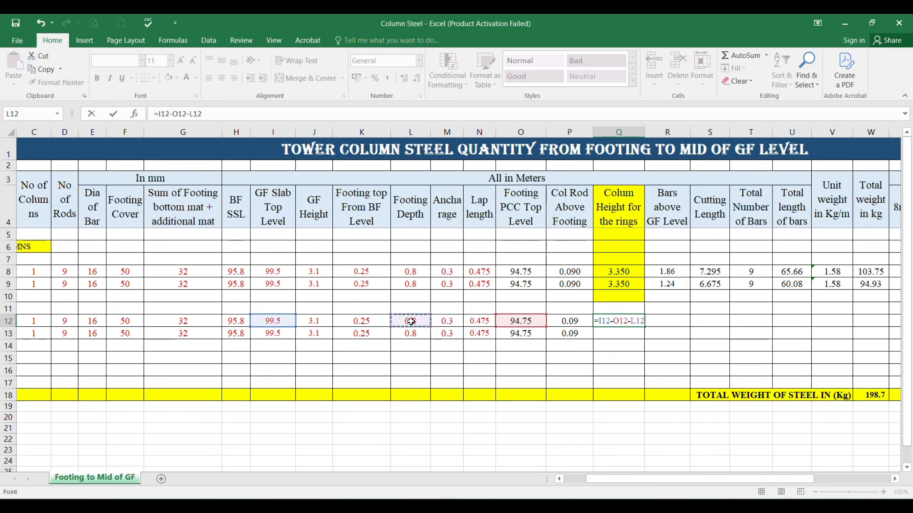
type("-")
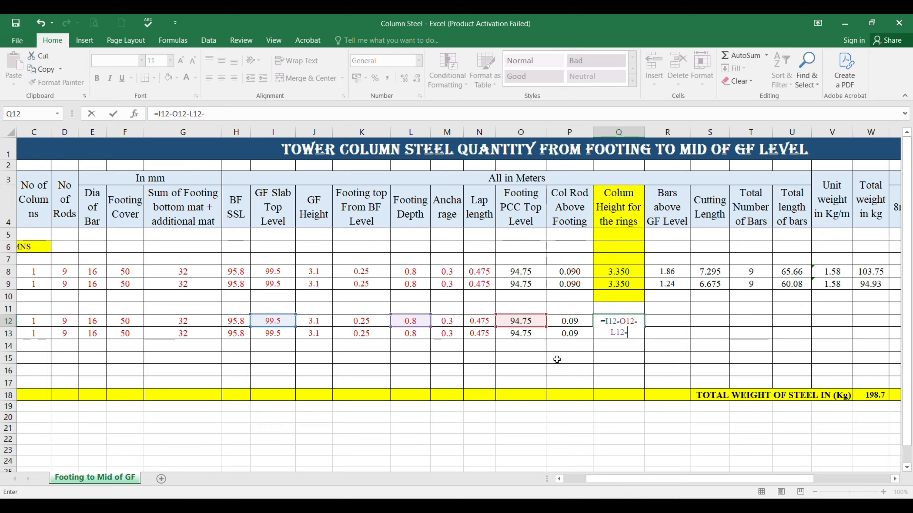
type("0.6")
key("Return")
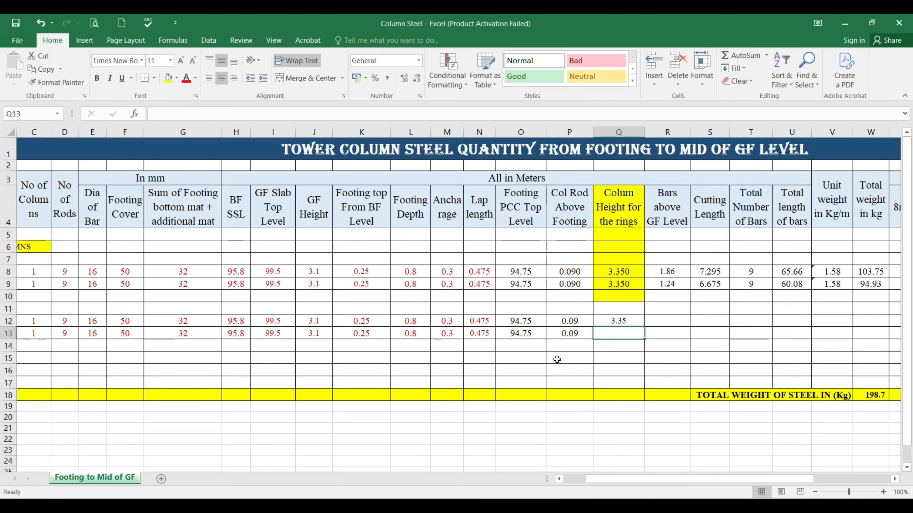
Step: Fill the ring column height formula from Q12 down to Q13
key("Up")
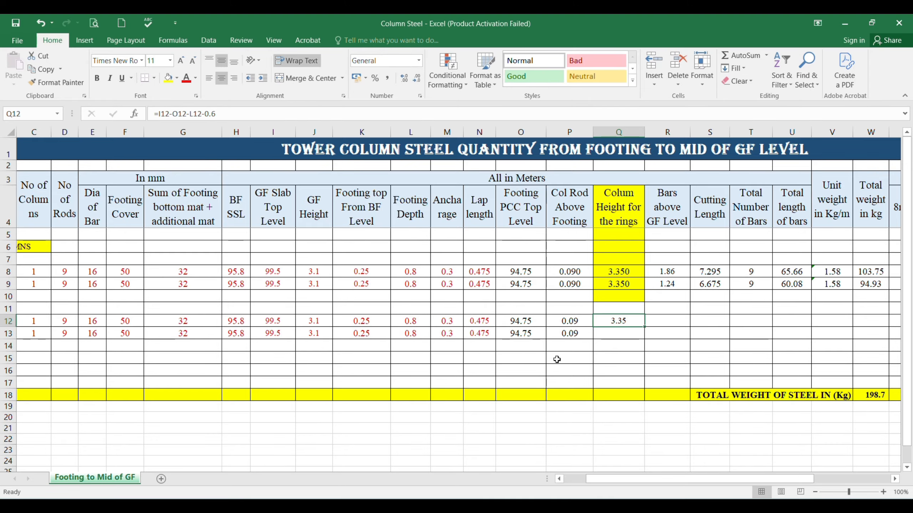
key("Down")
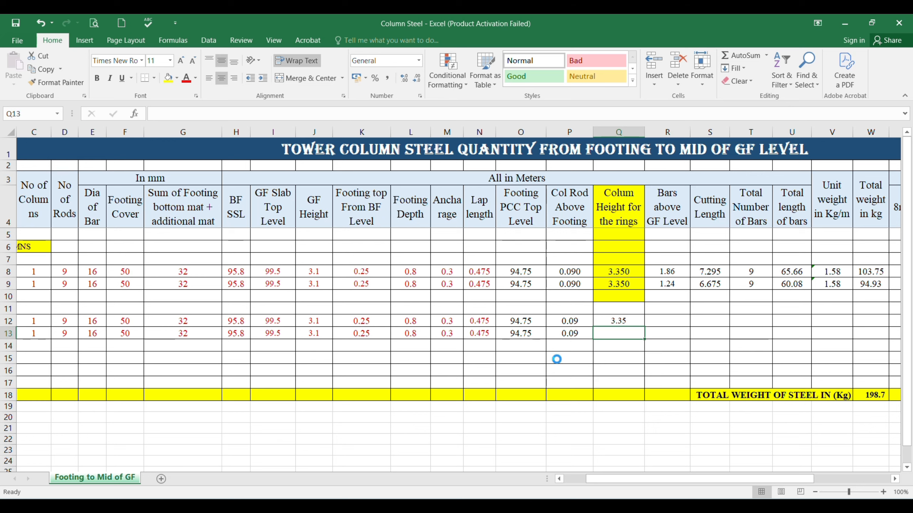
key("ctrl+d")
Step: Switch to the AutoCAD standard details drawing and examine the column bar detail between the footing, basement and ground floor levels
key("Right")
key("Up")
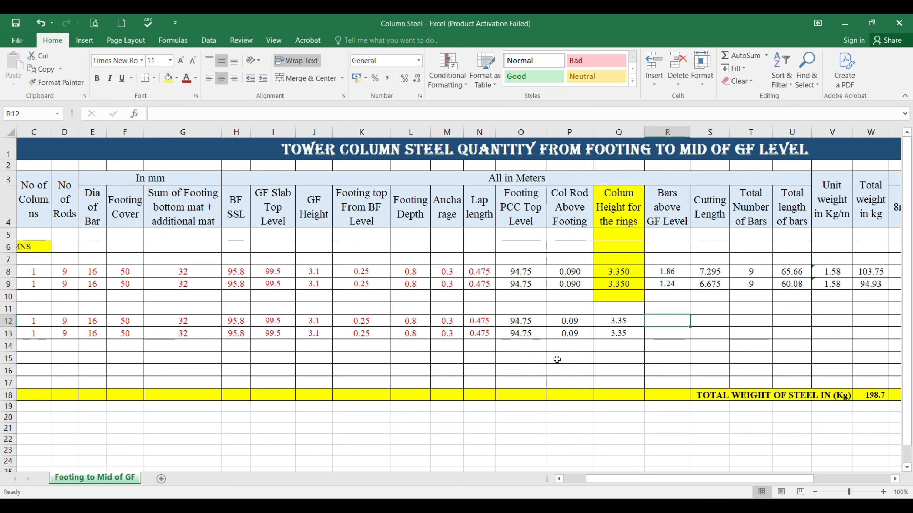
left_click(666, 210)
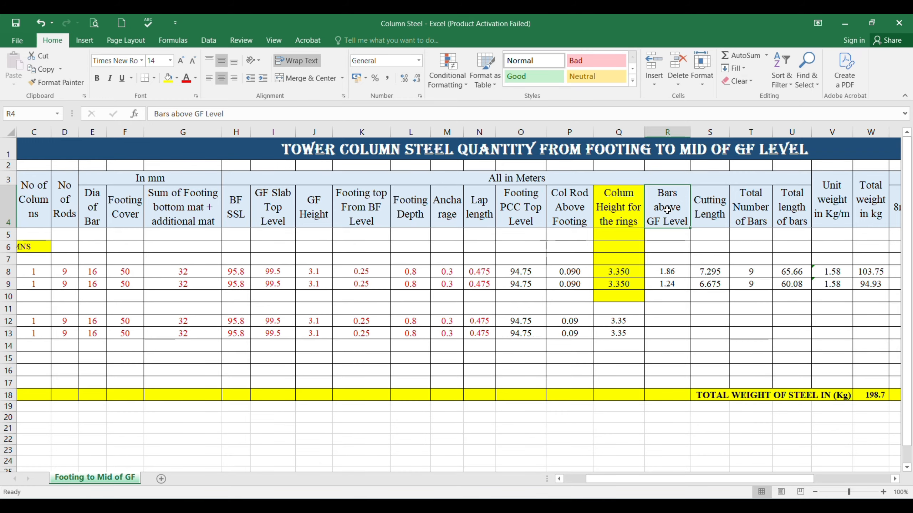
left_click(683, 474)
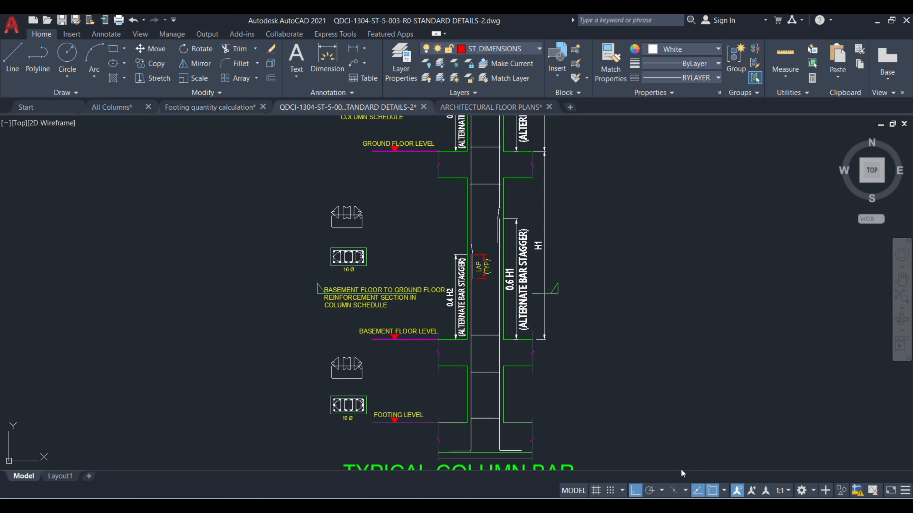
scroll(473, 396, "down", 3)
scroll(472, 396, "up", 5)
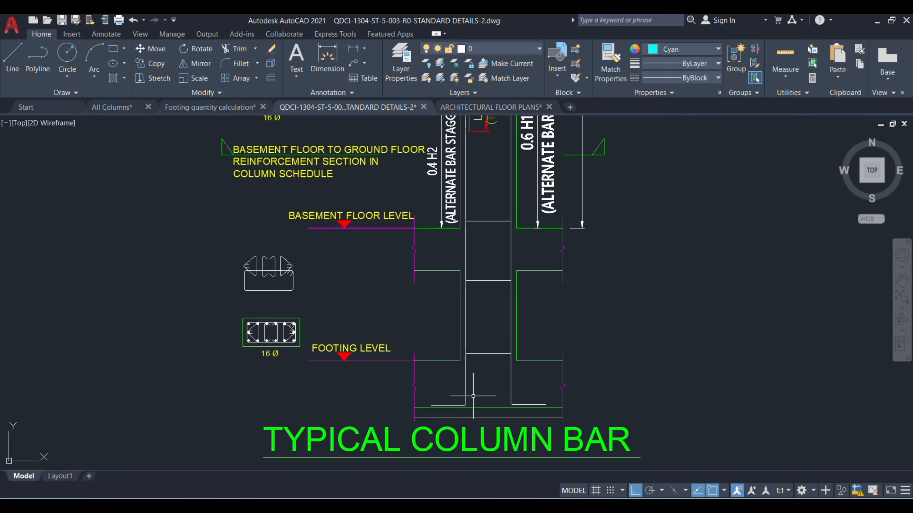
left_click_drag(449, 219, 438, 412)
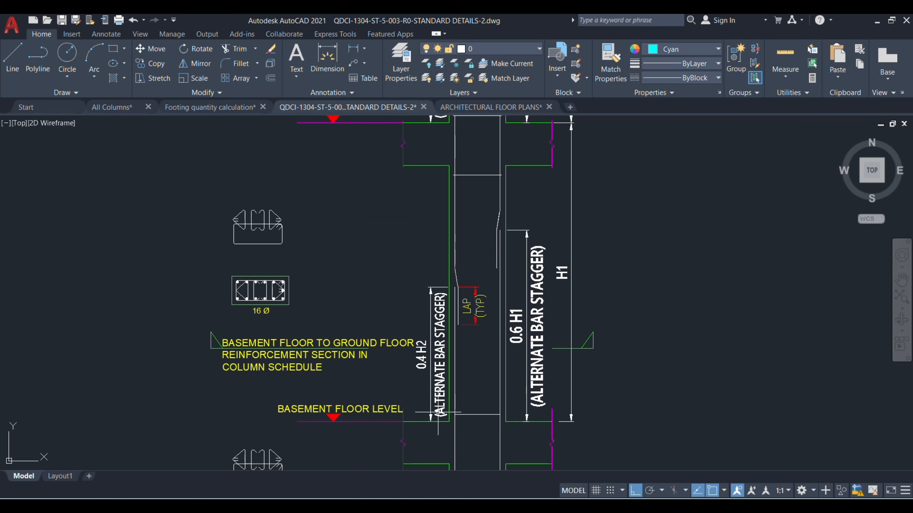
left_click_drag(485, 219, 484, 273)
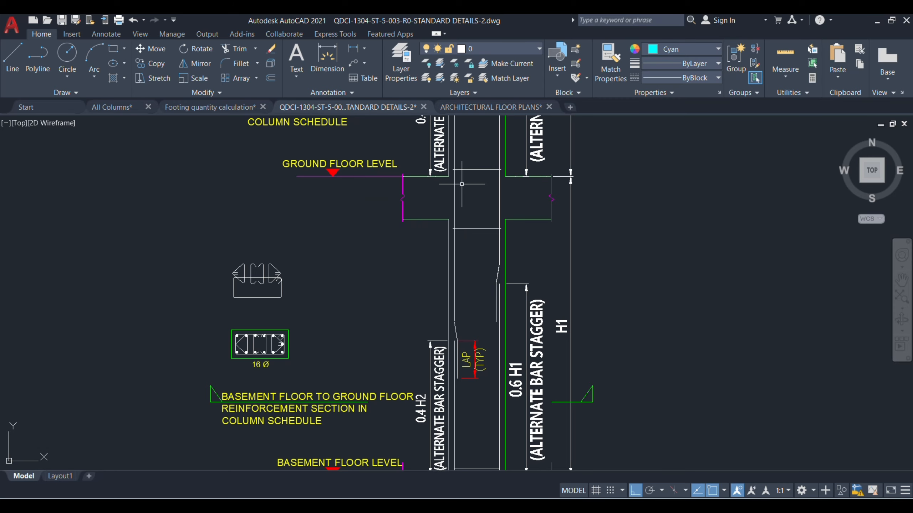
left_click_drag(461, 319, 461, 161)
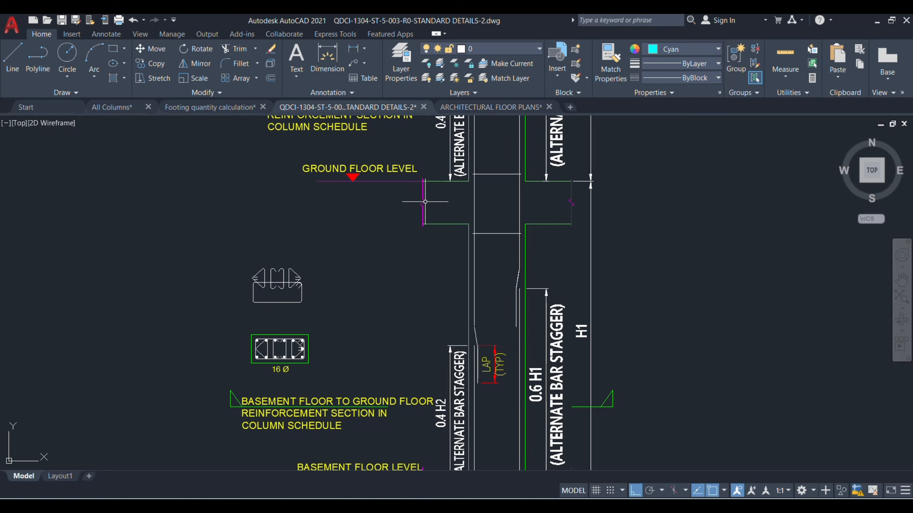
Step: Examine the lap and alternate bar stagger heights in the typical column bar lapping details from footing up to first floor
scroll(424, 201, "down", 4)
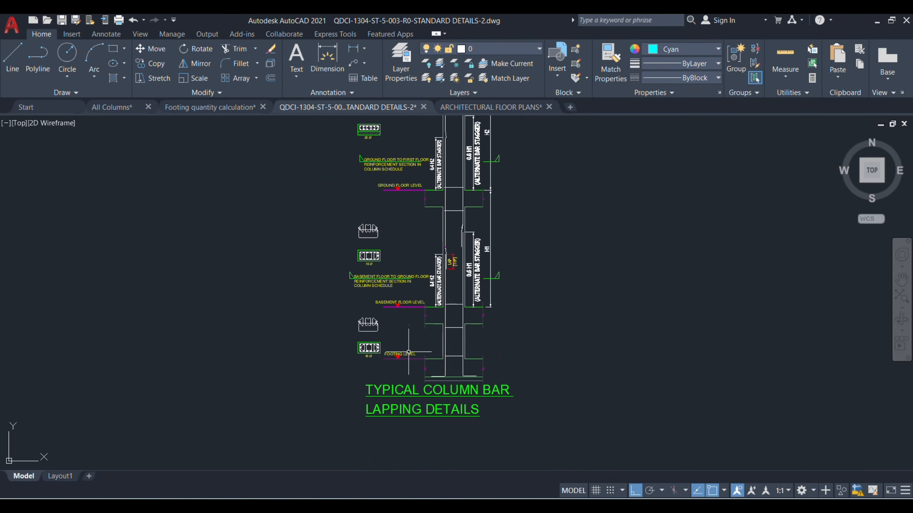
scroll(423, 303, "up", 2)
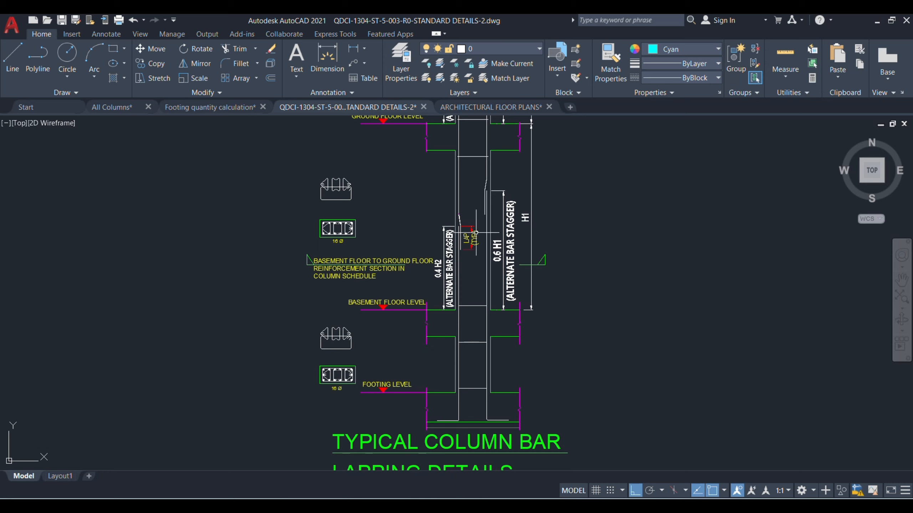
scroll(436, 211, "up", 5)
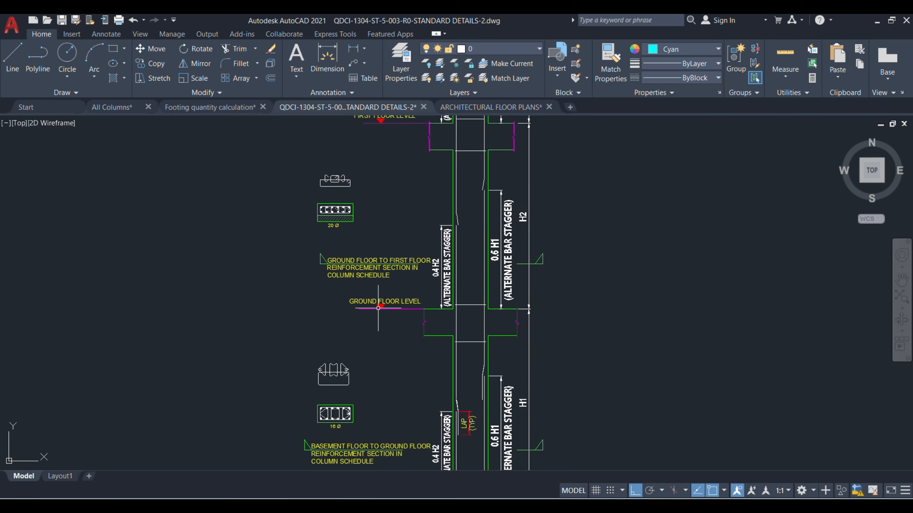
scroll(378, 308, "up", 2)
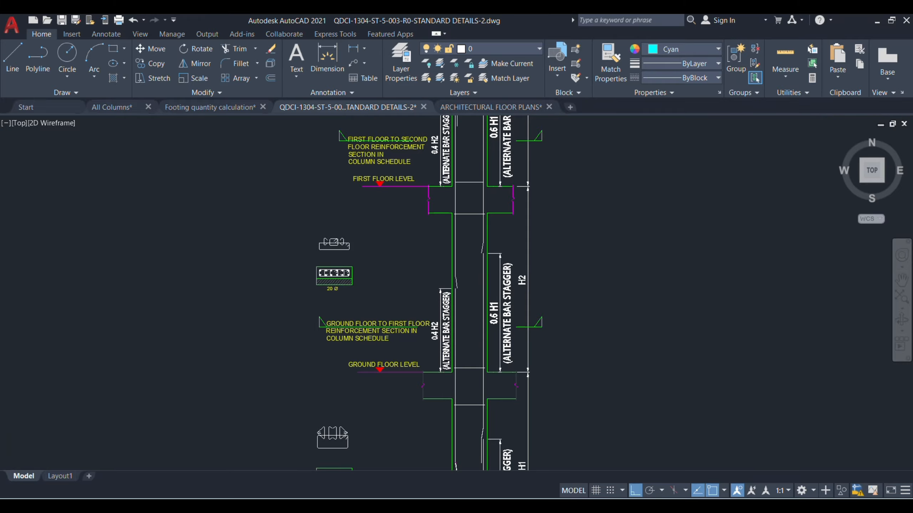
scroll(468, 298, "up", 1)
scroll(484, 222, "down", 2)
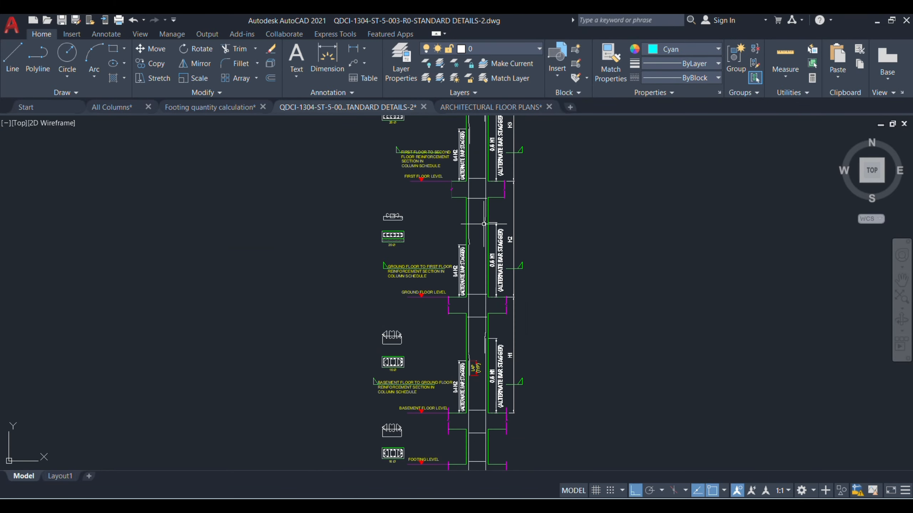
scroll(480, 375, "up", 2)
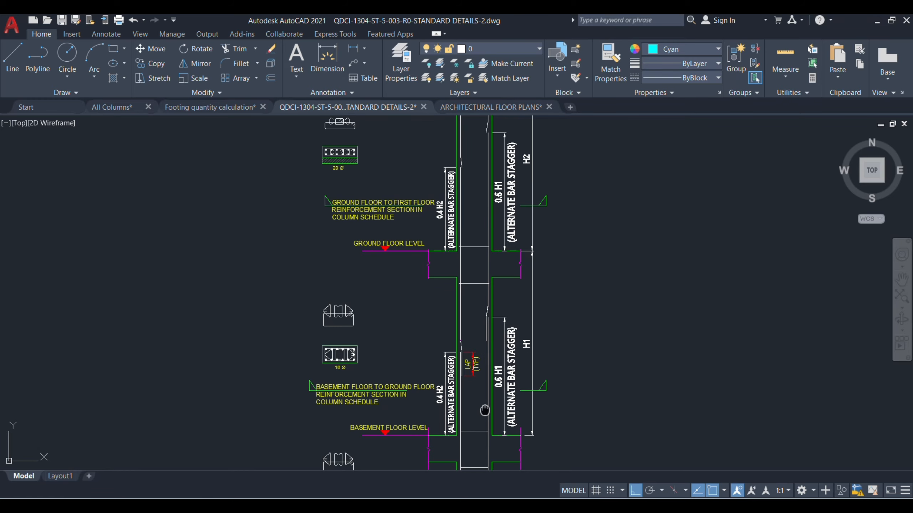
left_click_drag(485, 410, 456, 337)
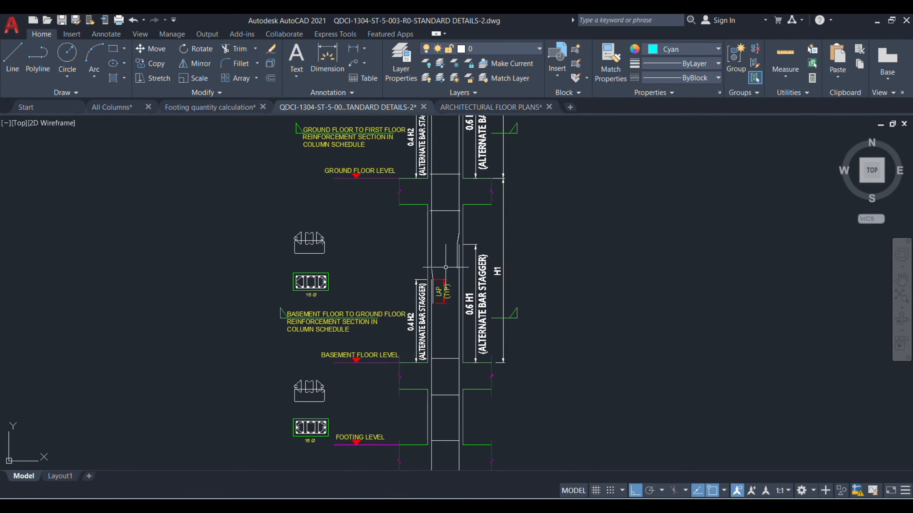
left_click_drag(403, 217, 419, 367)
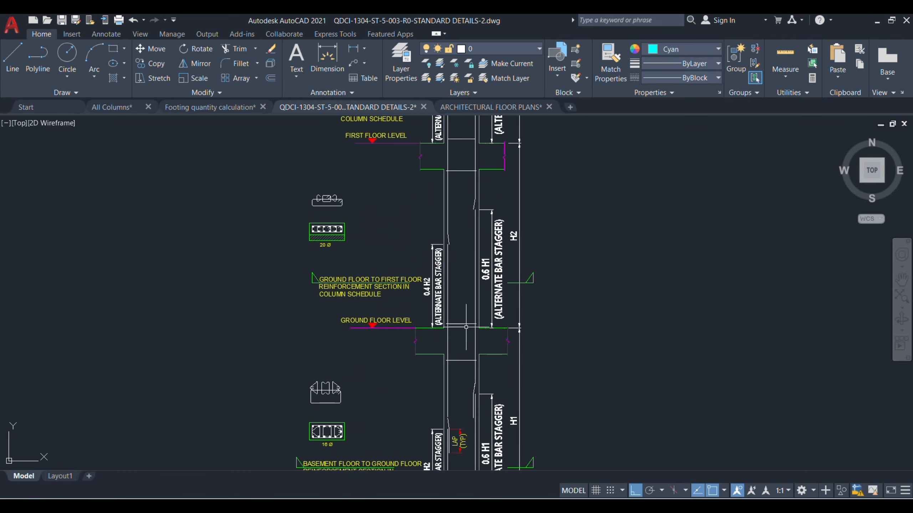
left_click_drag(416, 409, 417, 272)
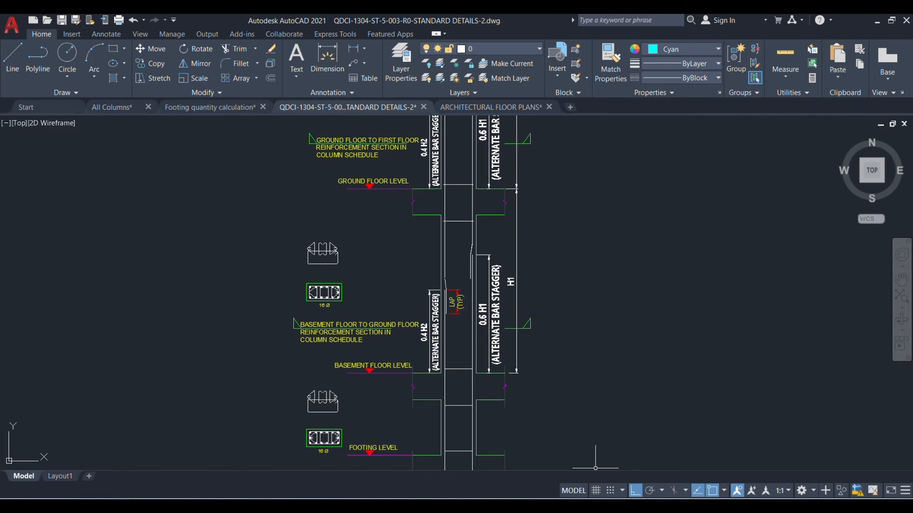
mouse_move(589, 507)
left_click(588, 454)
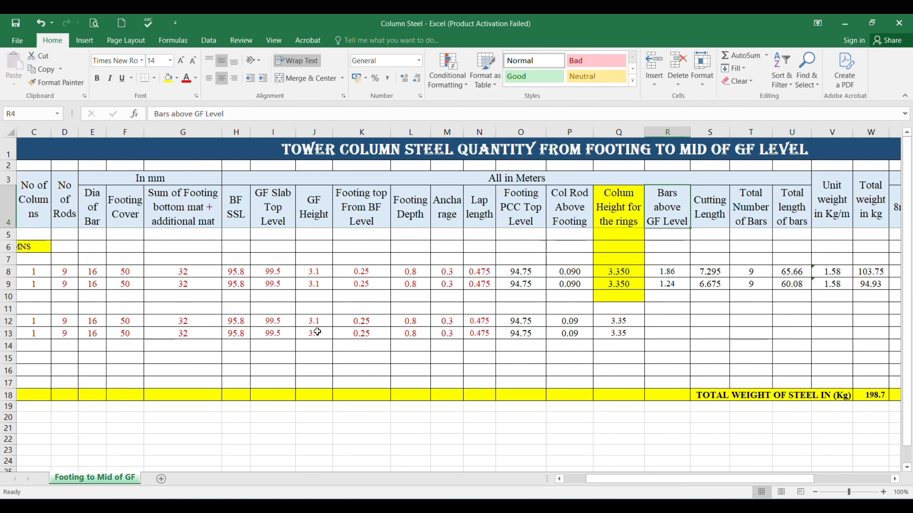
left_click(664, 319)
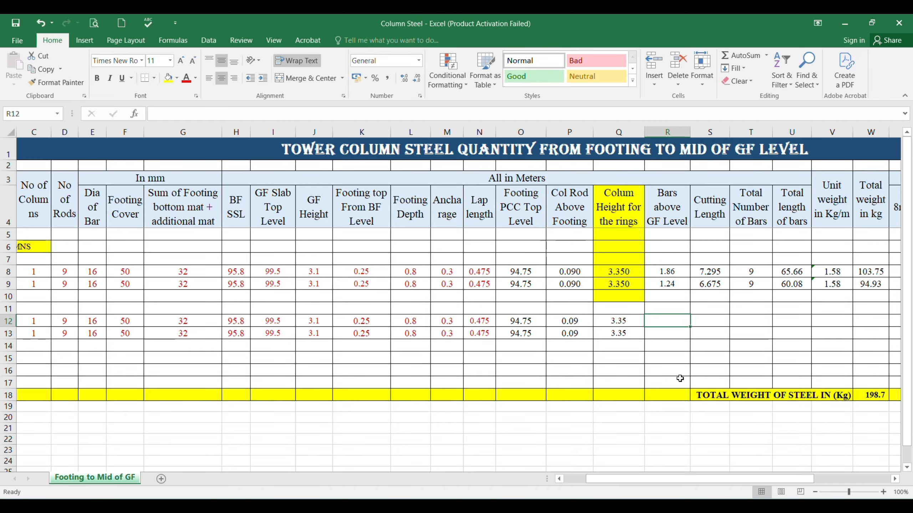
type("=")
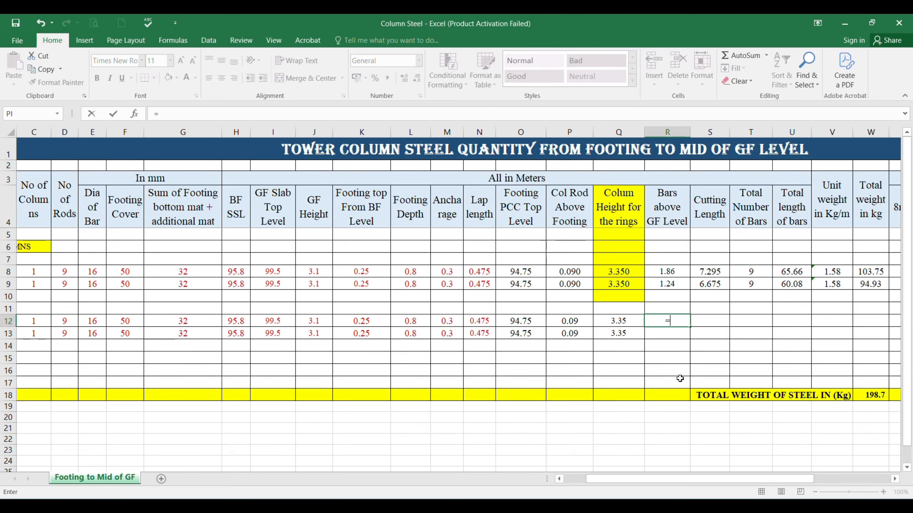
key("Escape")
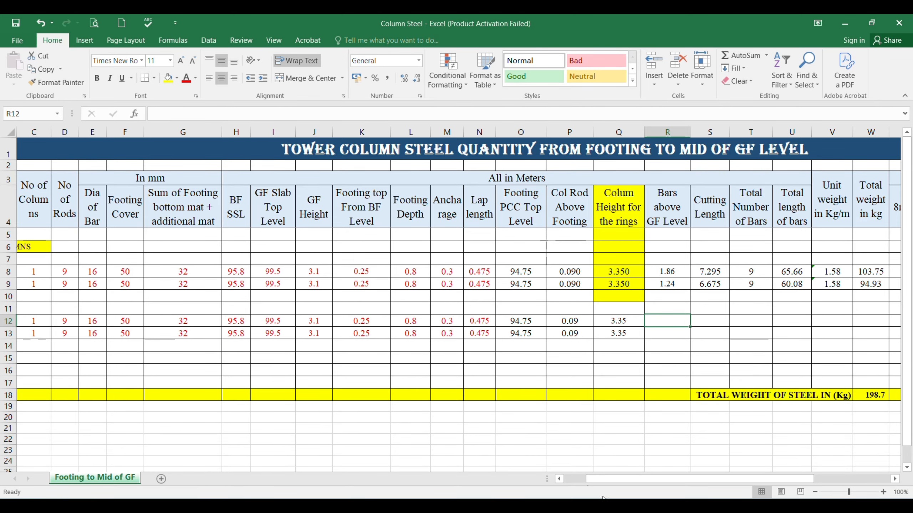
Step: Switch back to the AutoCAD lapping details and examine the 0.6 H1 stagger dimensions above the basement and ground floor levels
left_click(683, 471)
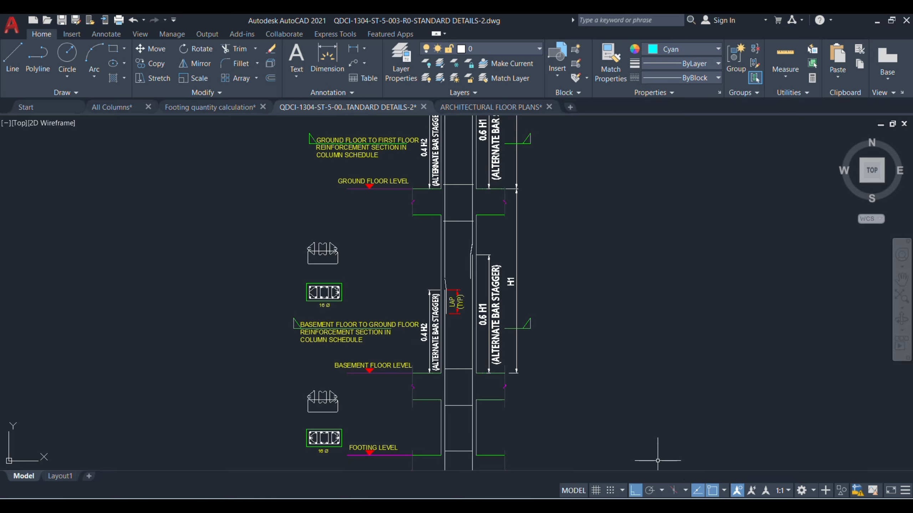
scroll(459, 350, "up", 2)
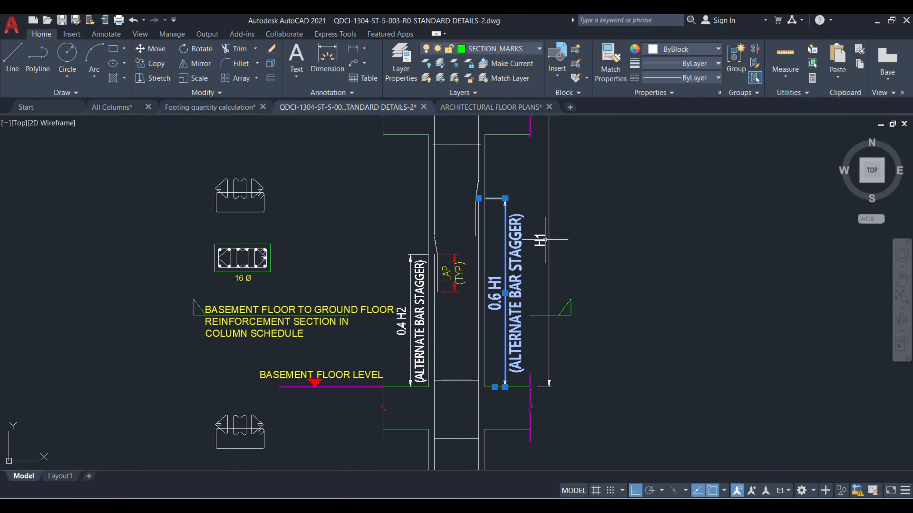
scroll(539, 237, "down", 5)
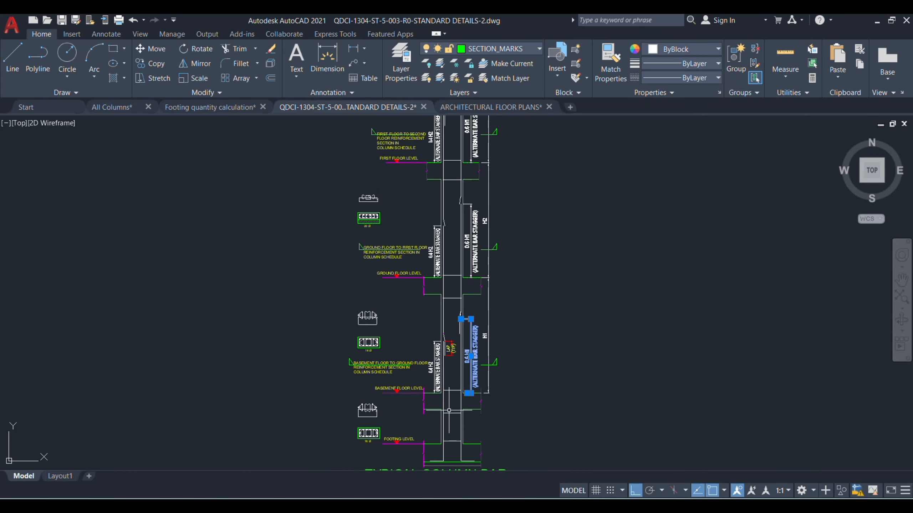
scroll(466, 243, "up", 3)
scroll(465, 244, "down", 3)
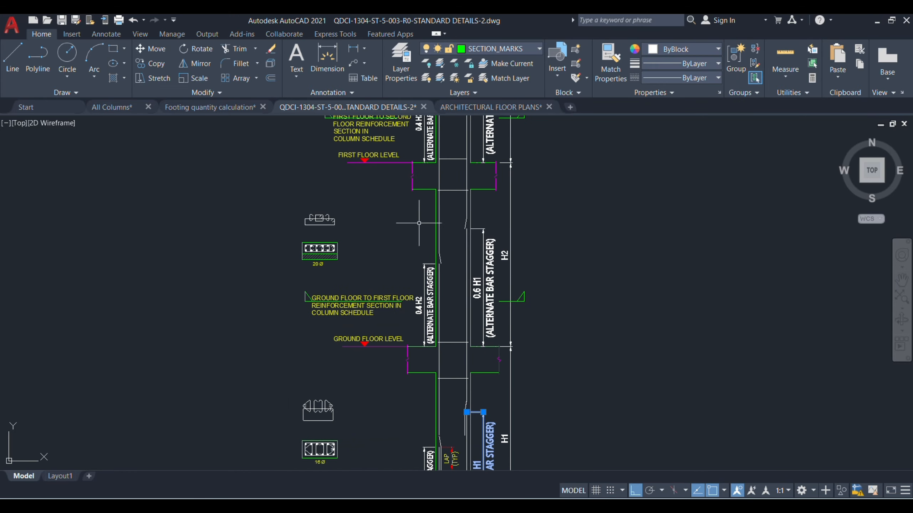
scroll(460, 264, "up", 5)
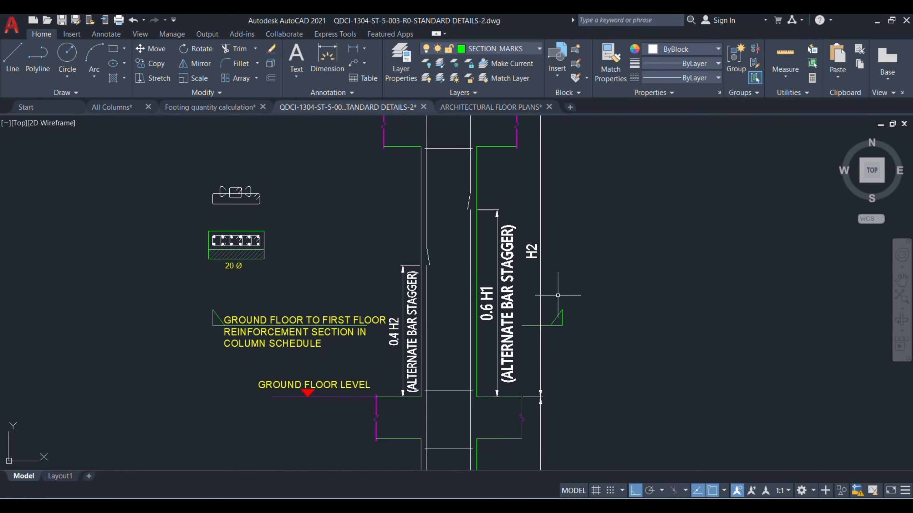
key("Escape")
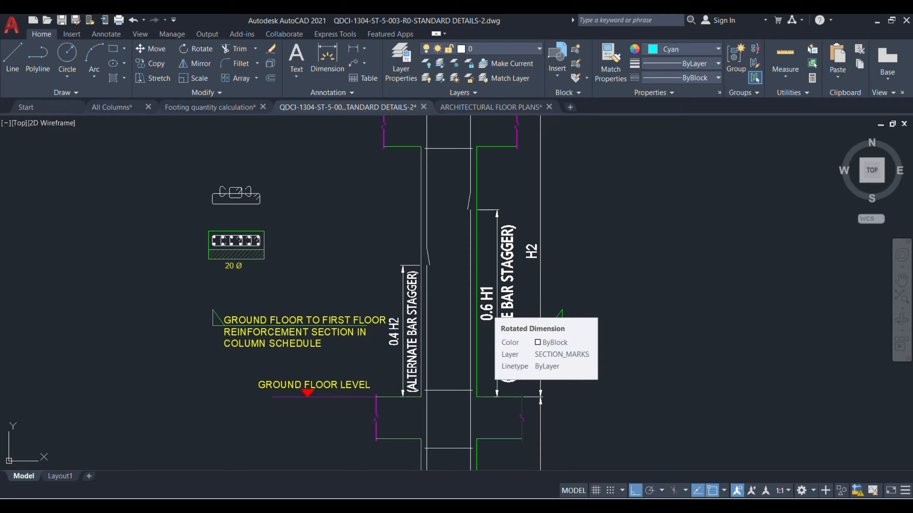
left_click(487, 309)
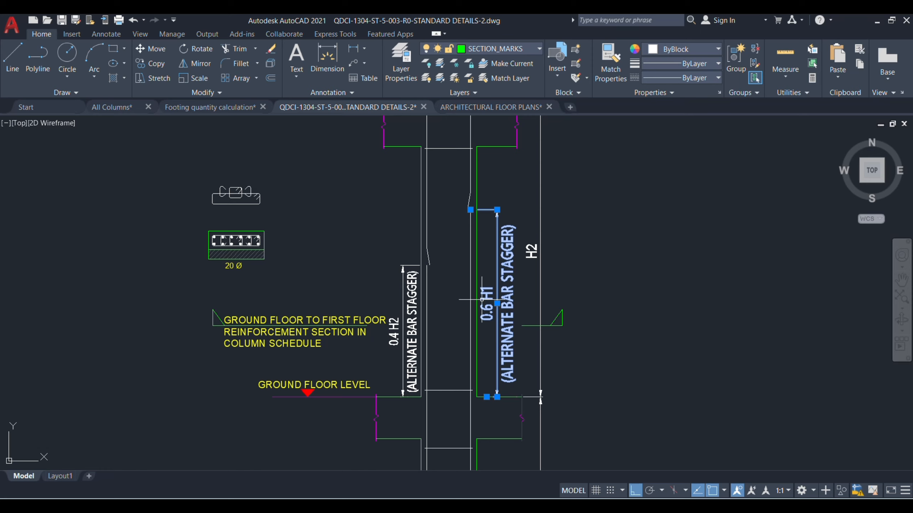
scroll(482, 300, "down", 6)
scroll(503, 312, "up", 2)
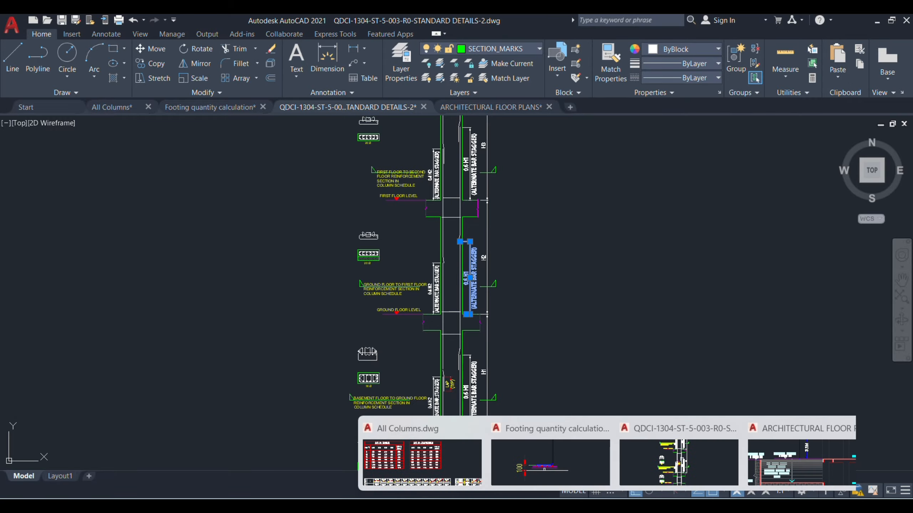
Step: Switch to Excel and calculate the longer rod's Bars above GF Level in R12 with =0.6*J12
mouse_move(587, 503)
left_click(589, 465)
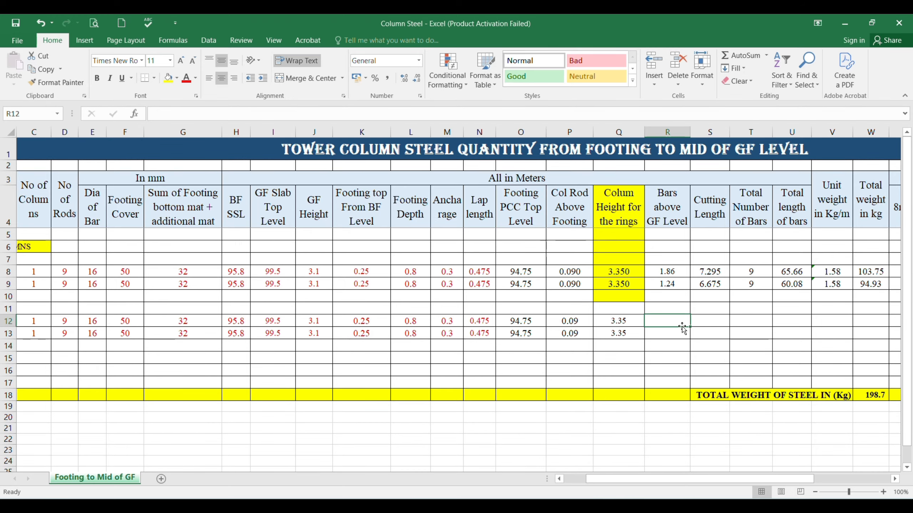
type("=")
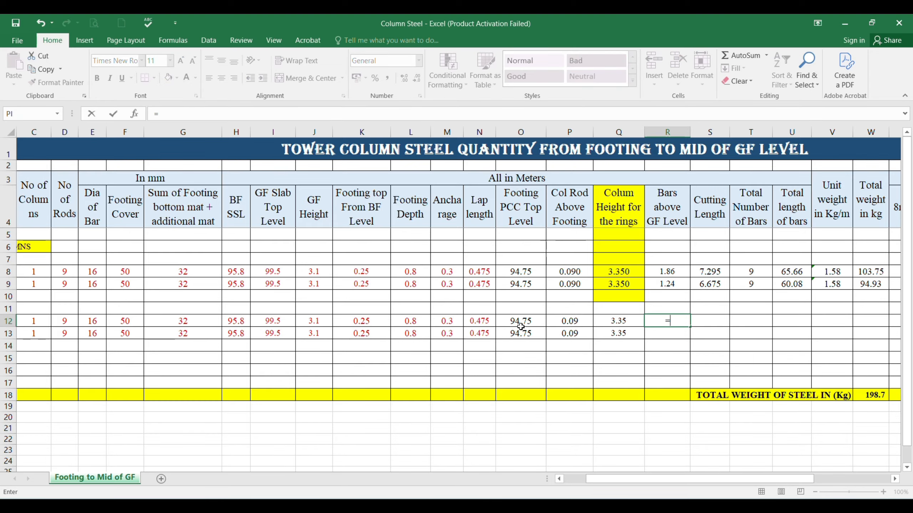
type("0.6")
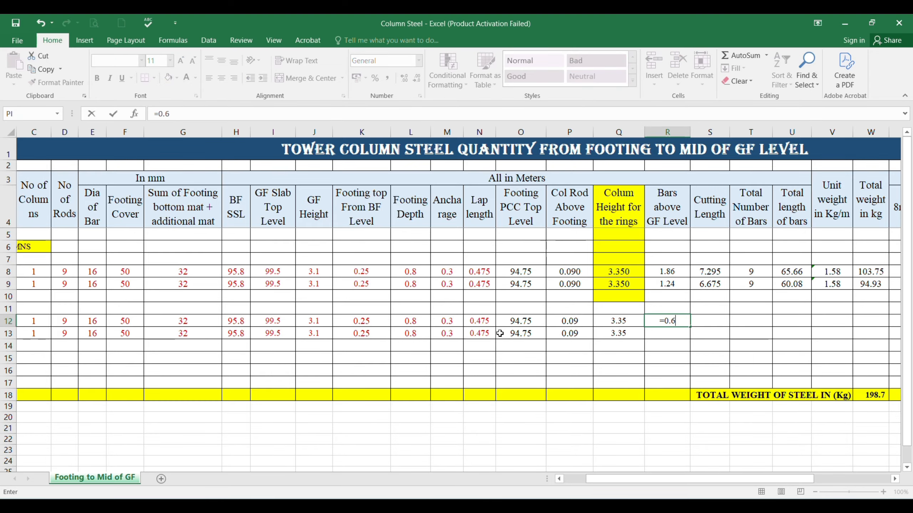
left_click_drag(671, 474, 643, 486)
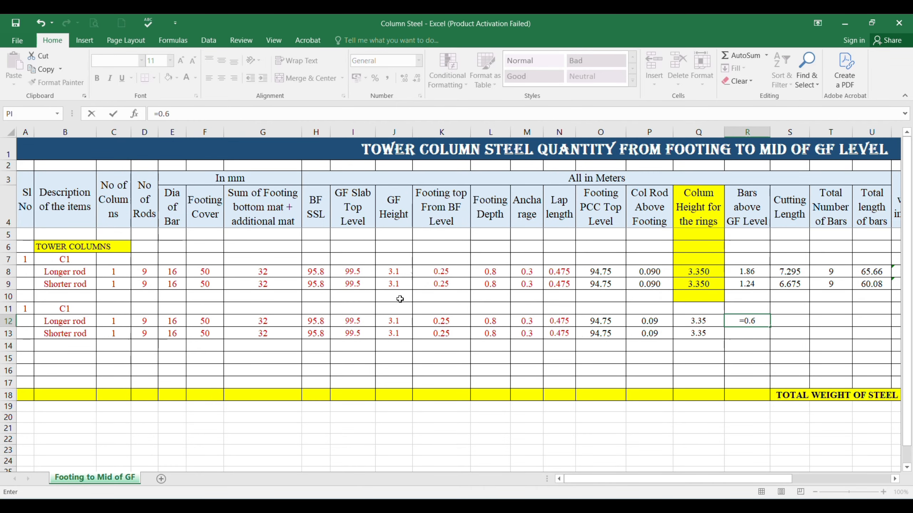
type("*")
left_click(394, 321)
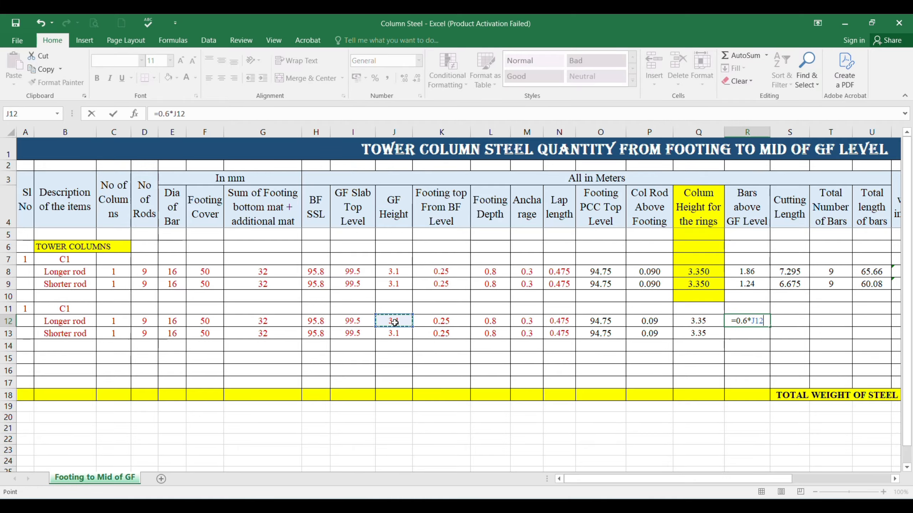
key("Return")
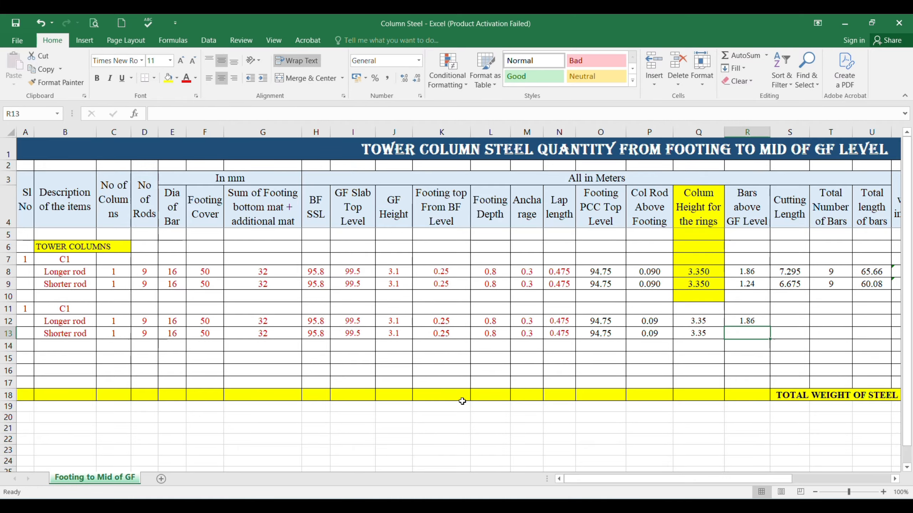
Step: Calculate the shorter rod's Bars above GF Level in R13 with =0.4*J13
type("=0.")
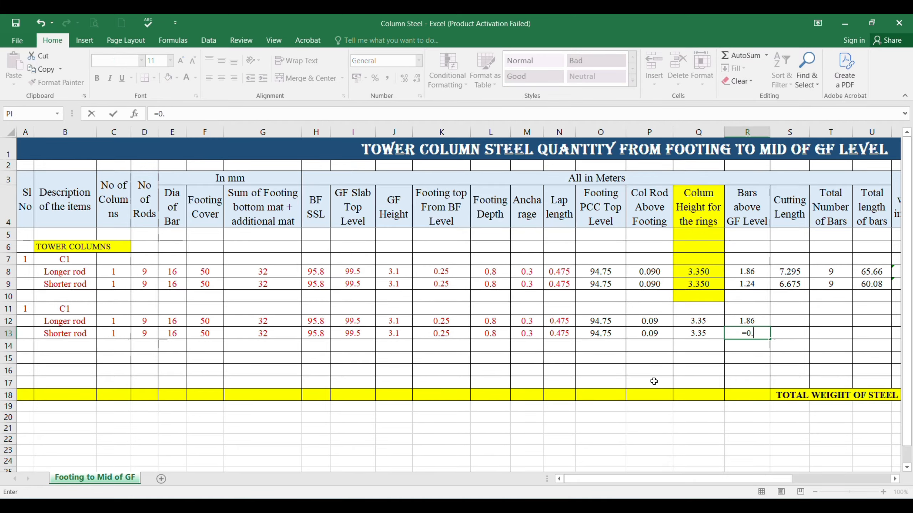
type("4*")
left_click(399, 335)
key("Return")
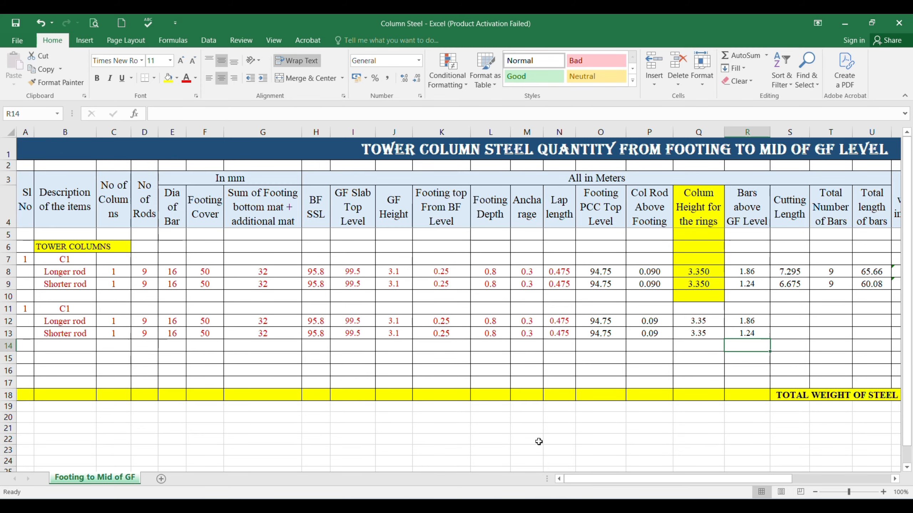
Step: Calculate the longer rod's Cutting Length in S12 with =I12-O12+M12+N12-P12+R12
key("Right")
key("Up")
key("Up")
key("Up")
key("Up")
key("Up")
key("Up")
key("Up")
key("Up")
key("Up")
key("Up")
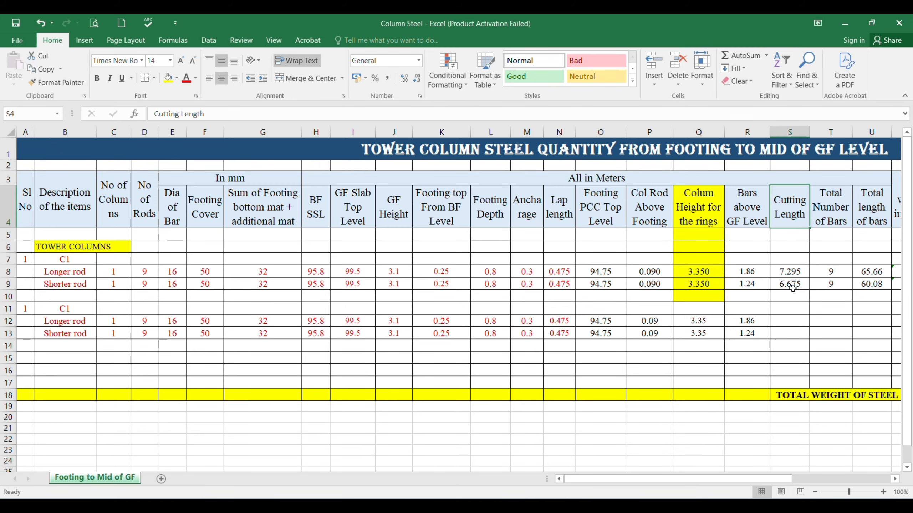
left_click(67, 320)
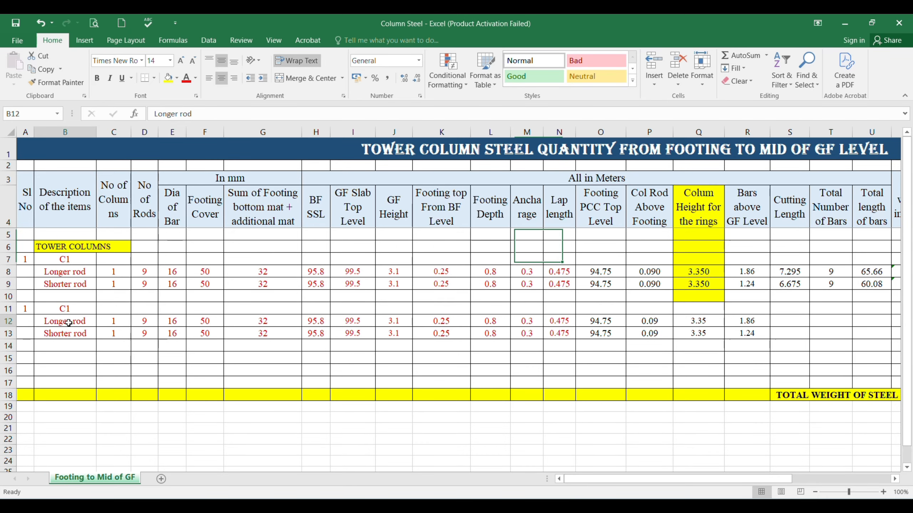
left_click(782, 325)
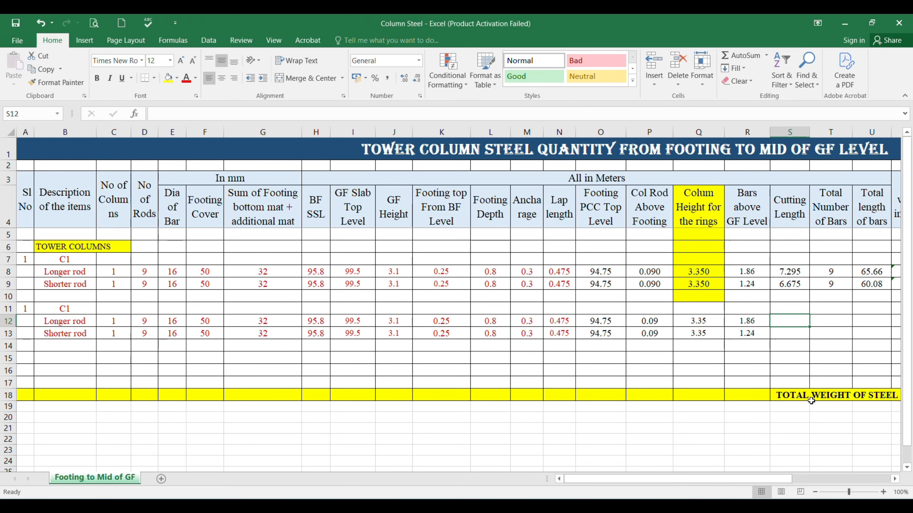
type("=")
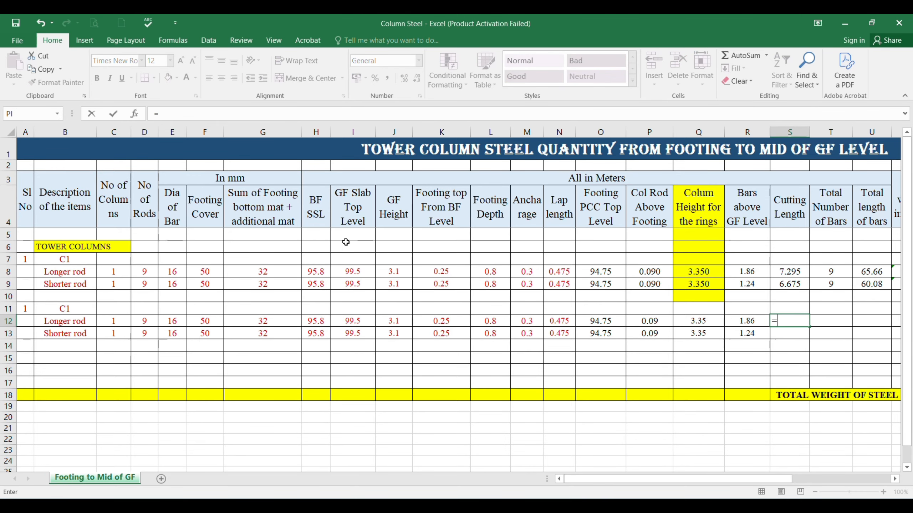
left_click(348, 320)
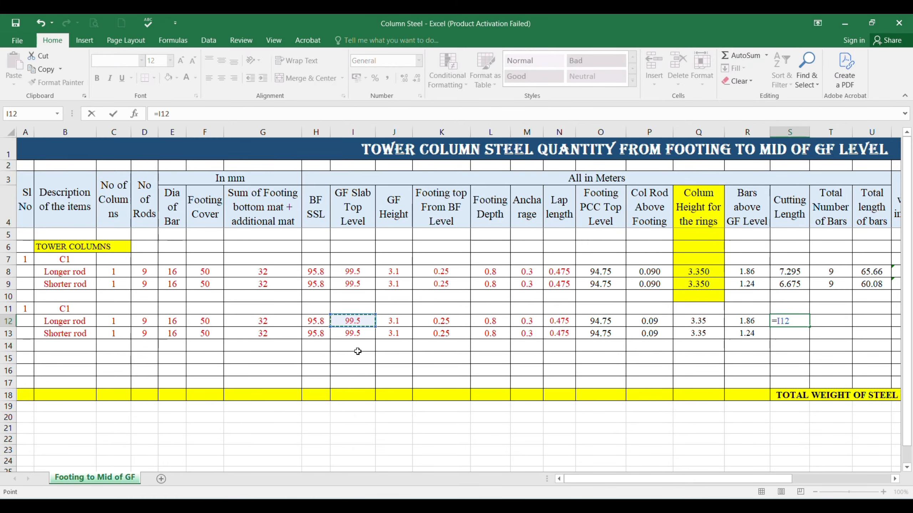
type("-")
left_click(599, 323)
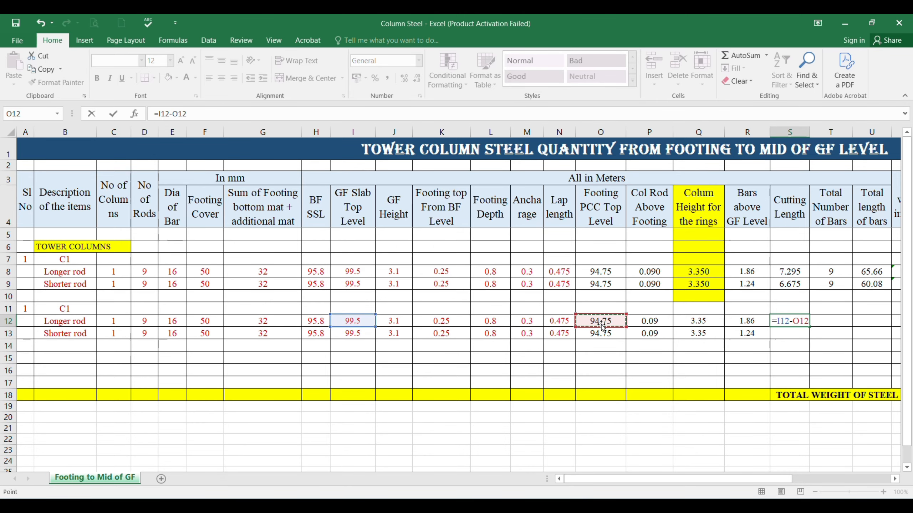
type("+")
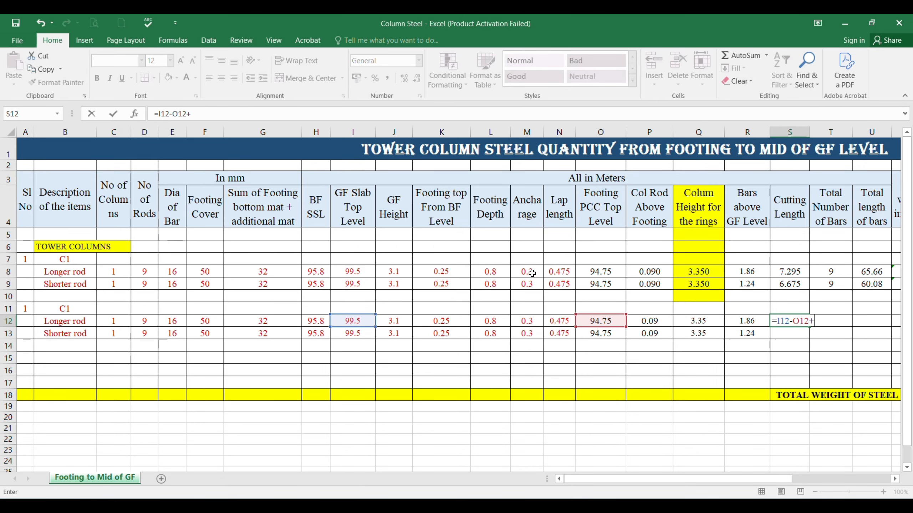
left_click(525, 322)
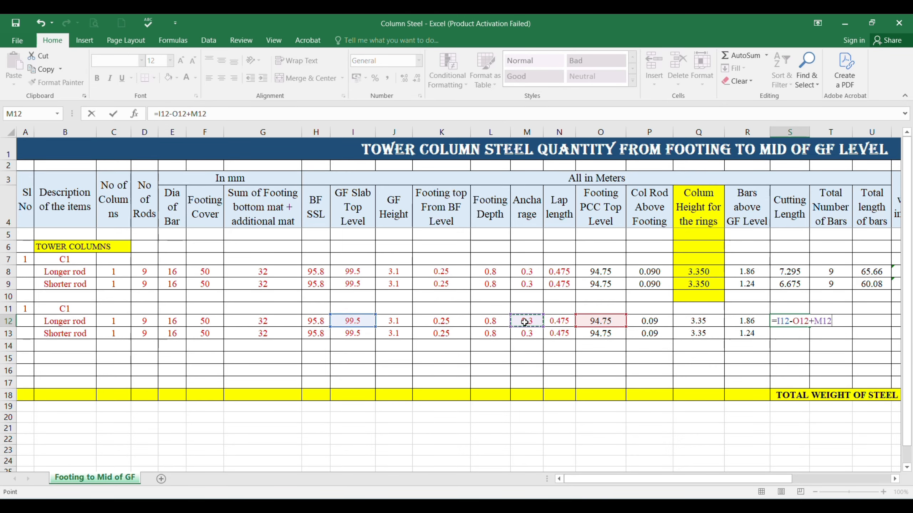
type("+")
left_click(557, 319)
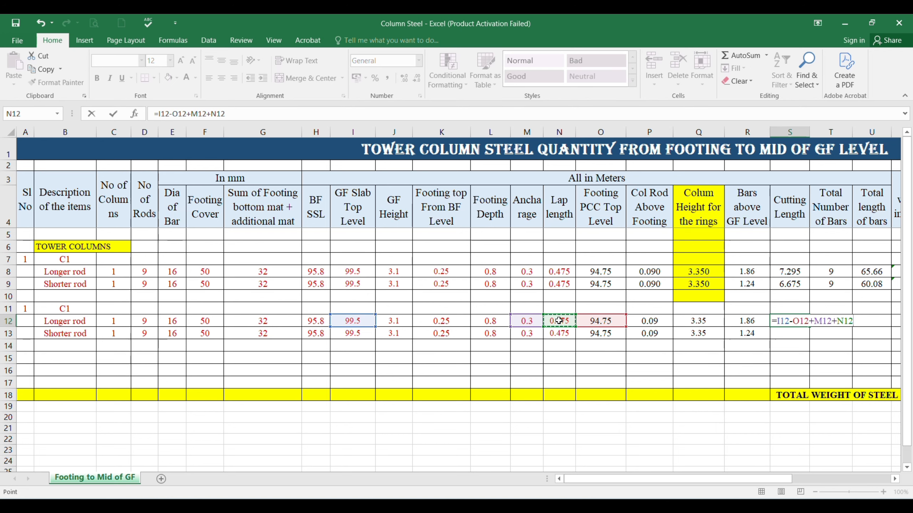
type("-")
left_click(647, 320)
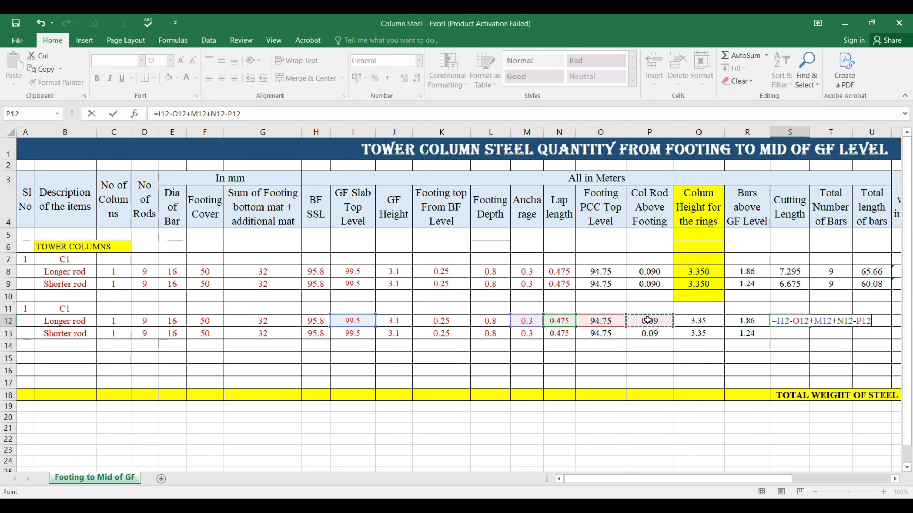
type("+")
left_click(747, 322)
key("Return")
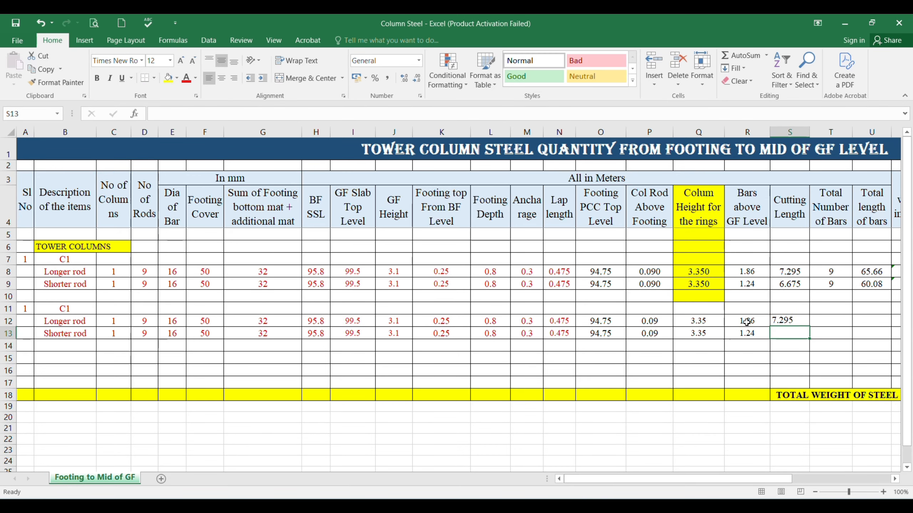
Step: Compare the S12 formula with the reference in S8 and fill the Cutting Length formula down to the shorter rod in S13
left_click(787, 321)
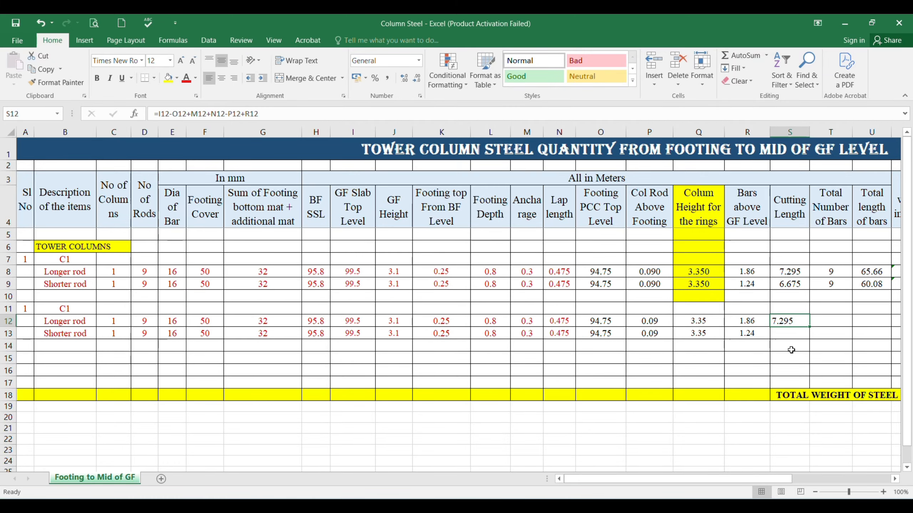
left_click(788, 274)
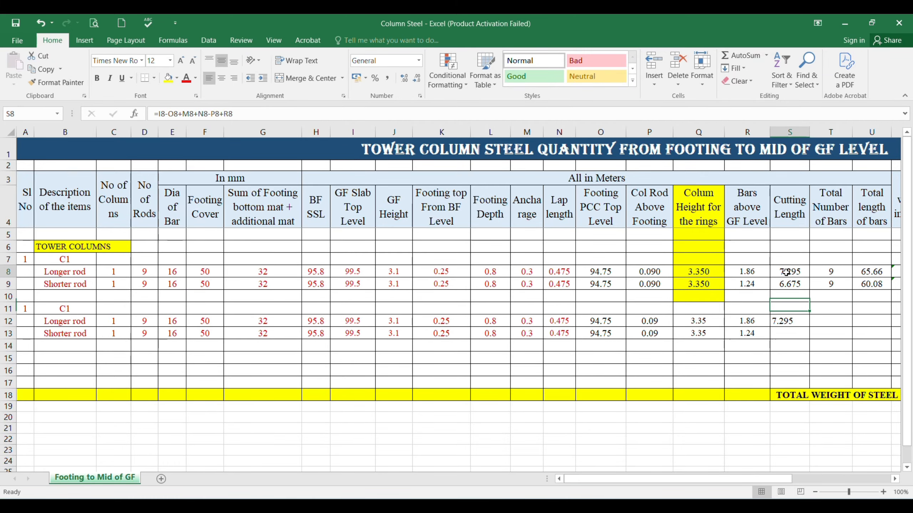
left_click(787, 321)
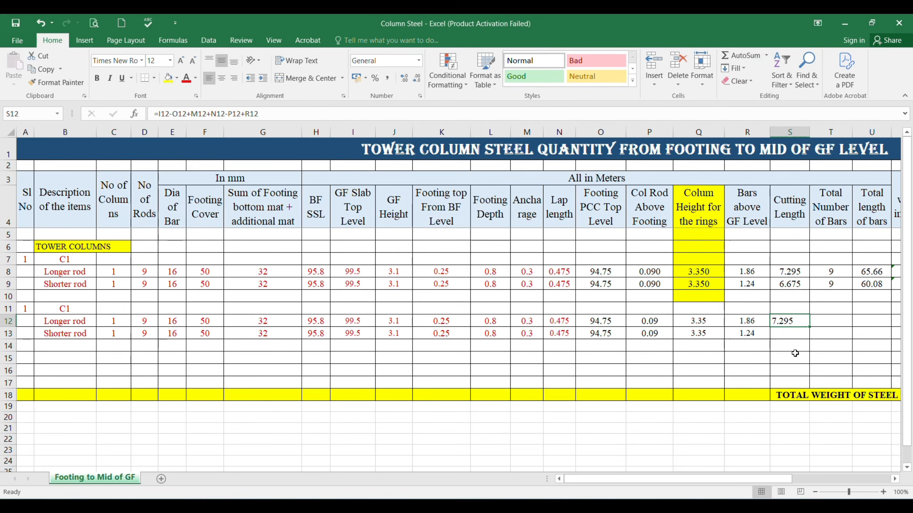
key("Down")
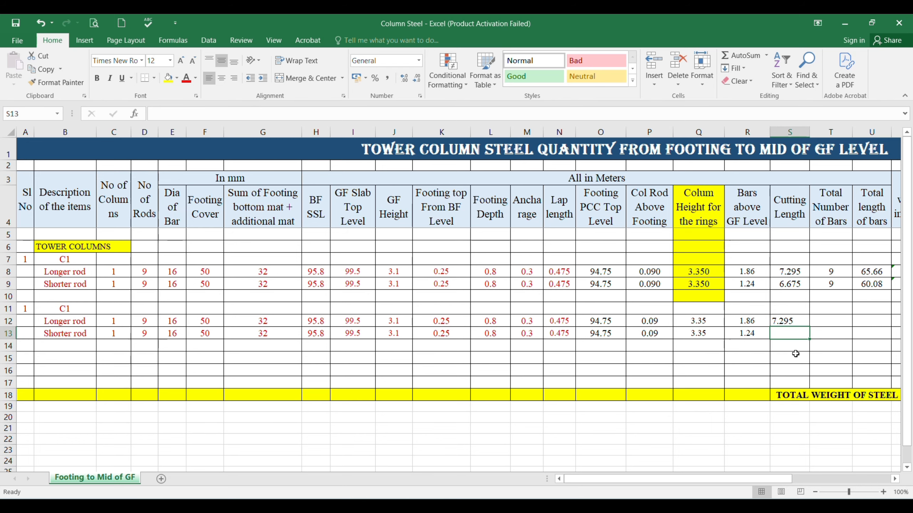
key("ctrl+d")
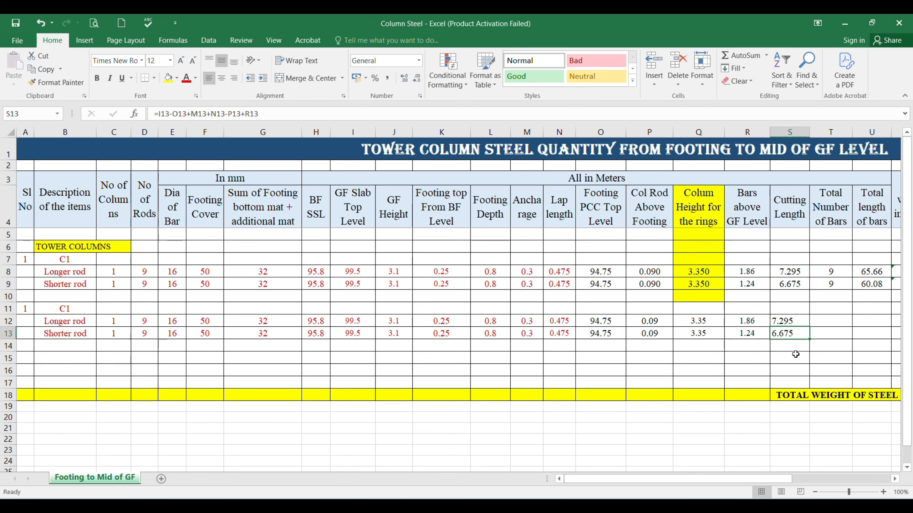
Step: Review the formulas for Bars above GF Level in R12:R13 and Cutting Length in S12:S13
left_click(743, 331)
left_click(744, 316)
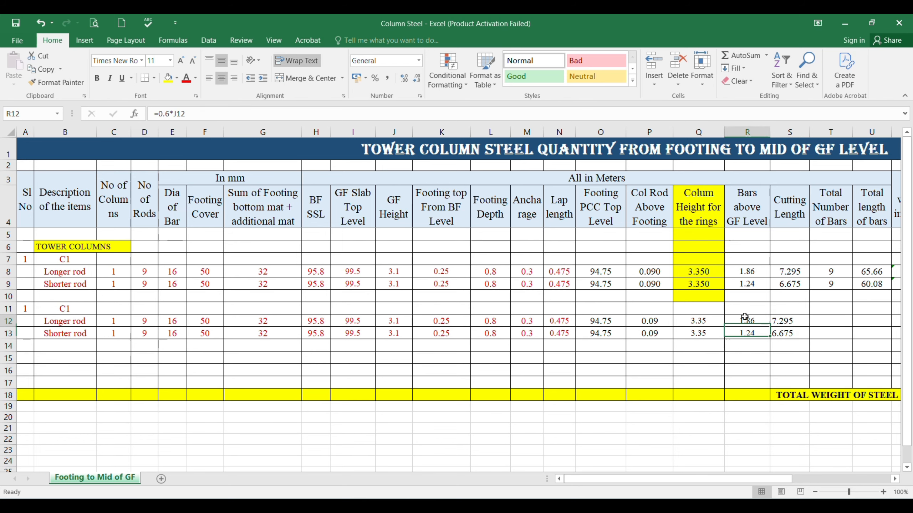
left_click(744, 333)
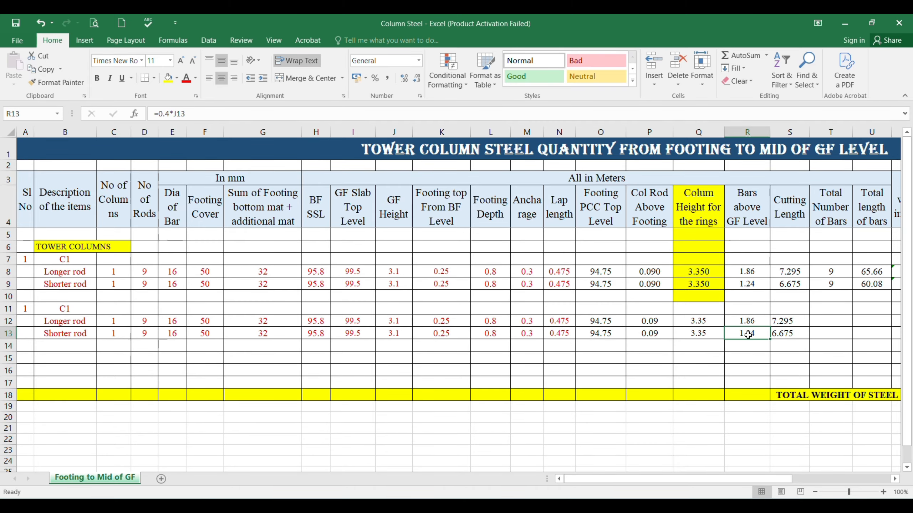
left_click(797, 320)
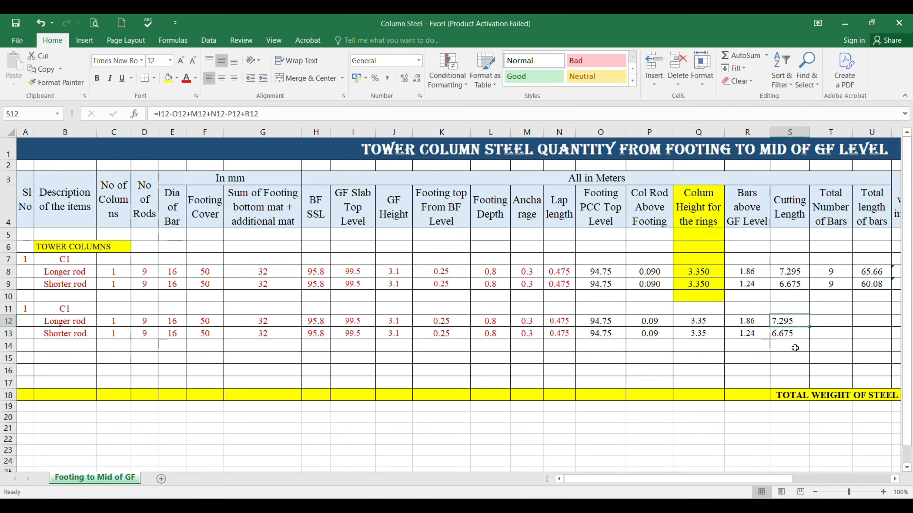
left_click(797, 334)
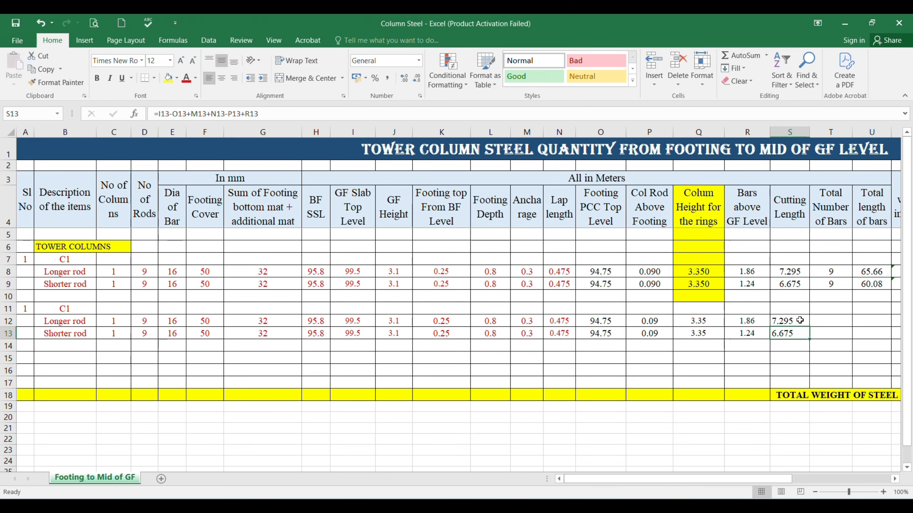
left_click_drag(792, 319, 794, 330)
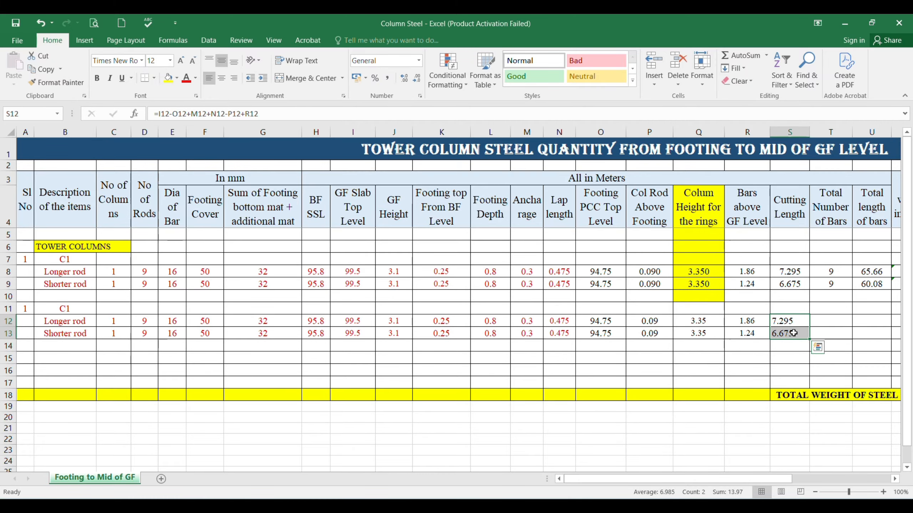
left_click(788, 320)
left_click_drag(788, 320, 787, 335)
left_click(795, 324)
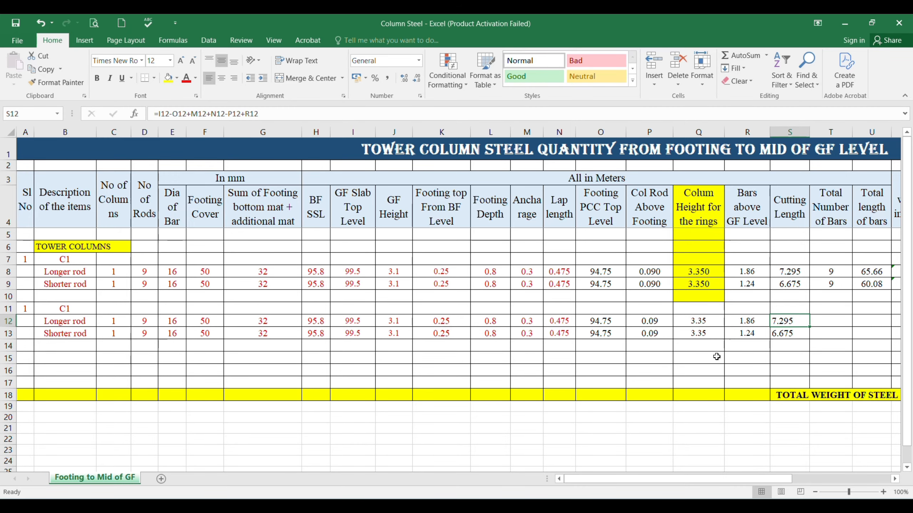
Step: Clear the lap lengths in N12:N13 to check their effect on the cutting lengths, and undo the deletion
left_click(559, 320)
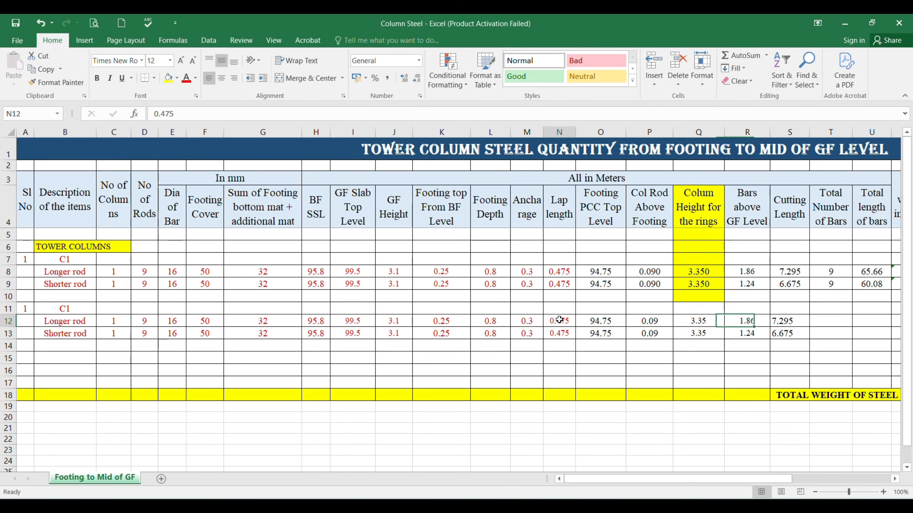
left_click_drag(559, 319, 559, 328)
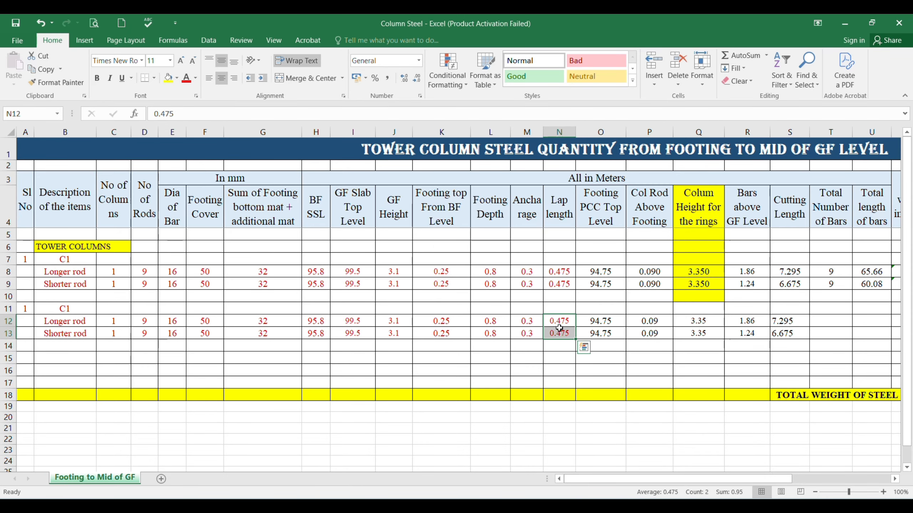
key("Delete")
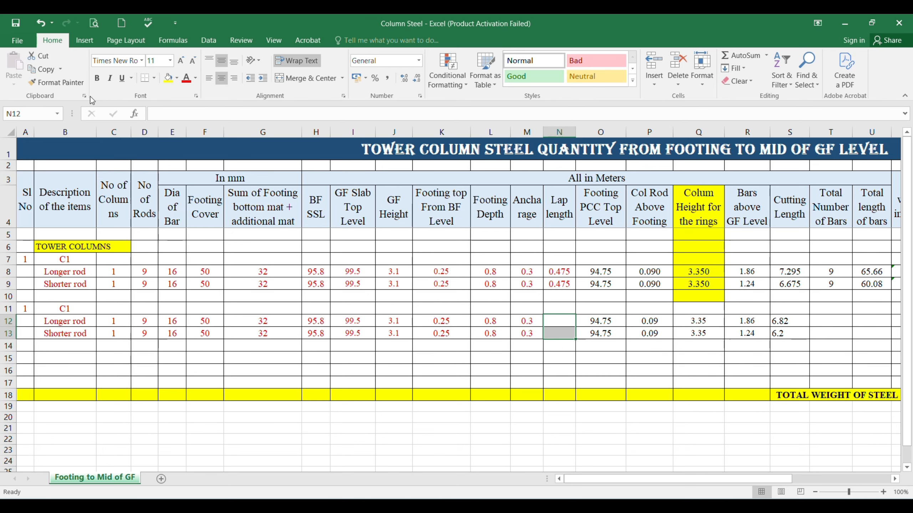
left_click(45, 26)
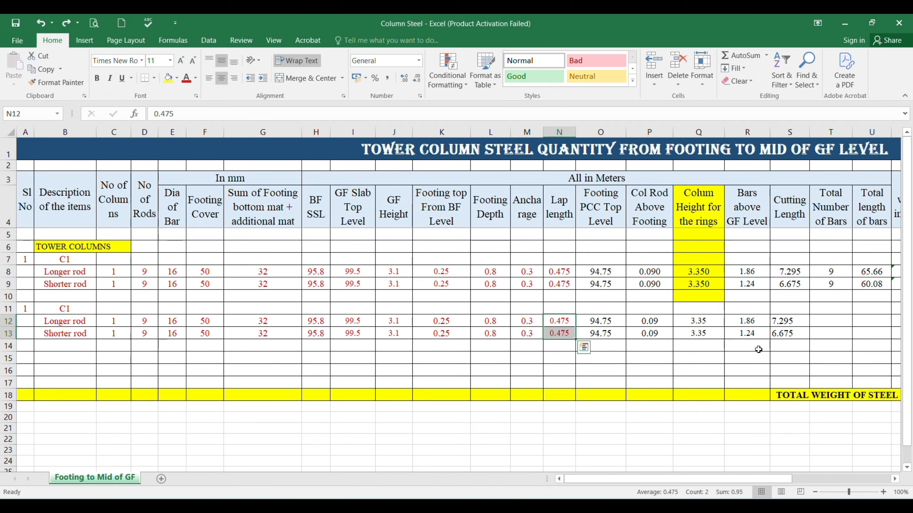
Step: Calculate the longer rod's Total Number of Bars in T12 with =C12*D12 and fill it down to T13
left_click(829, 320)
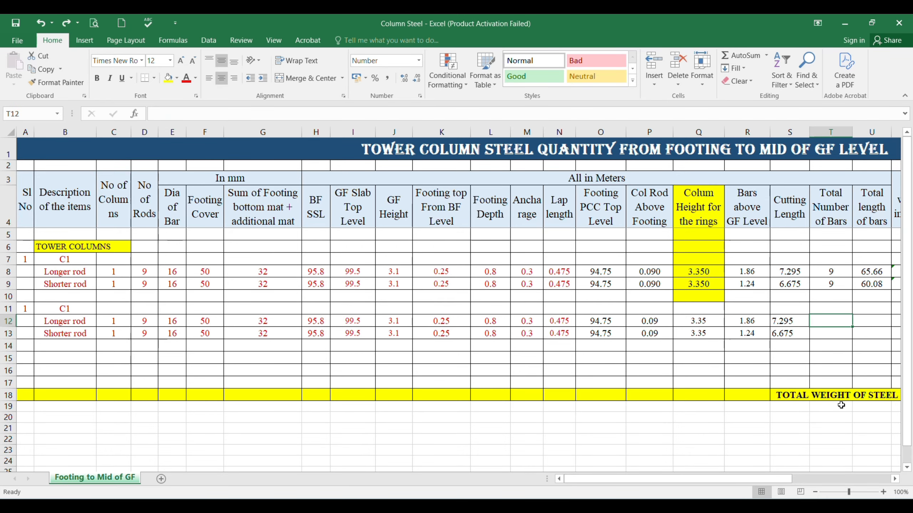
type("=")
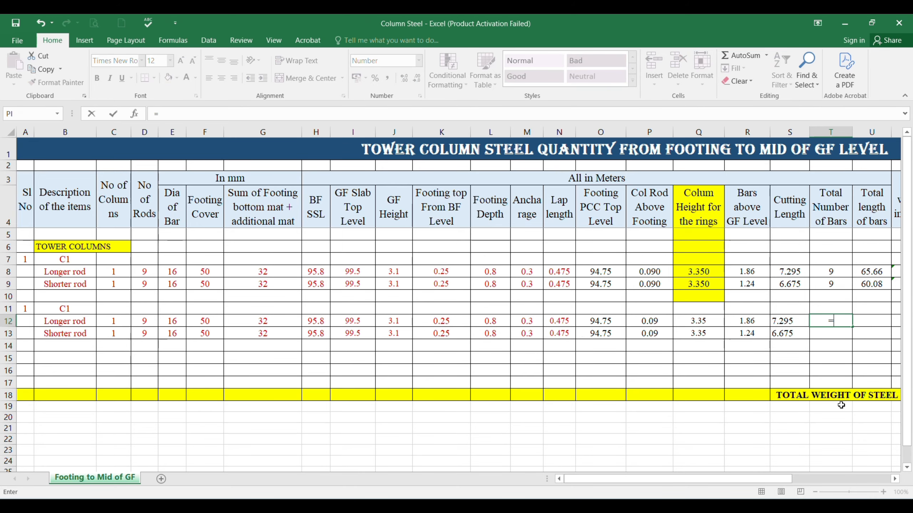
left_click(107, 321)
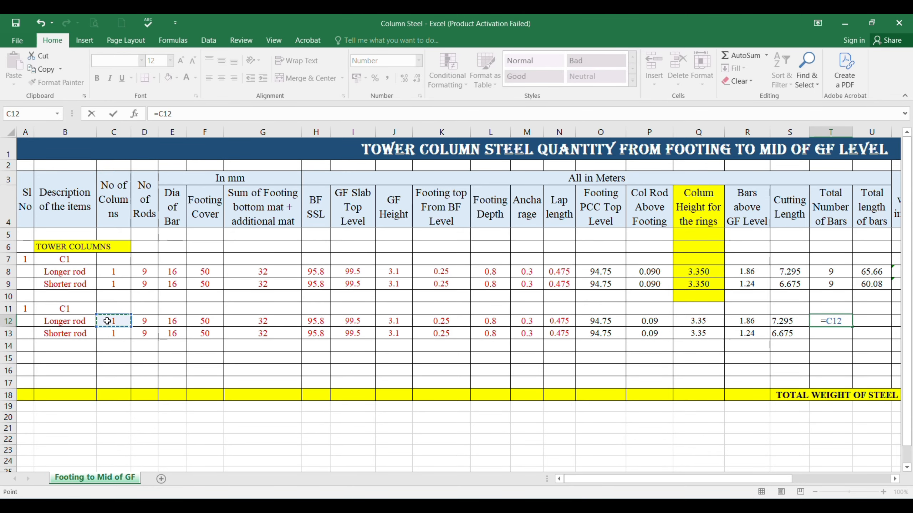
type("*")
left_click(142, 320)
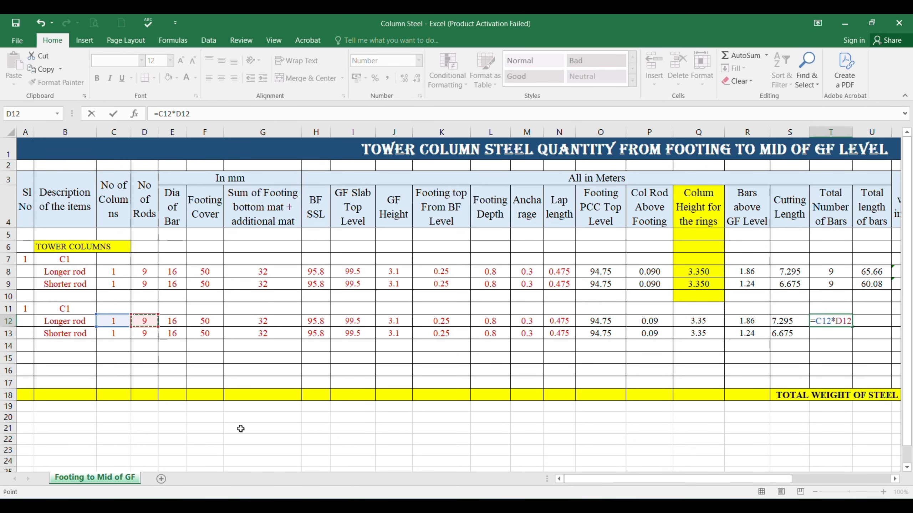
key("Return")
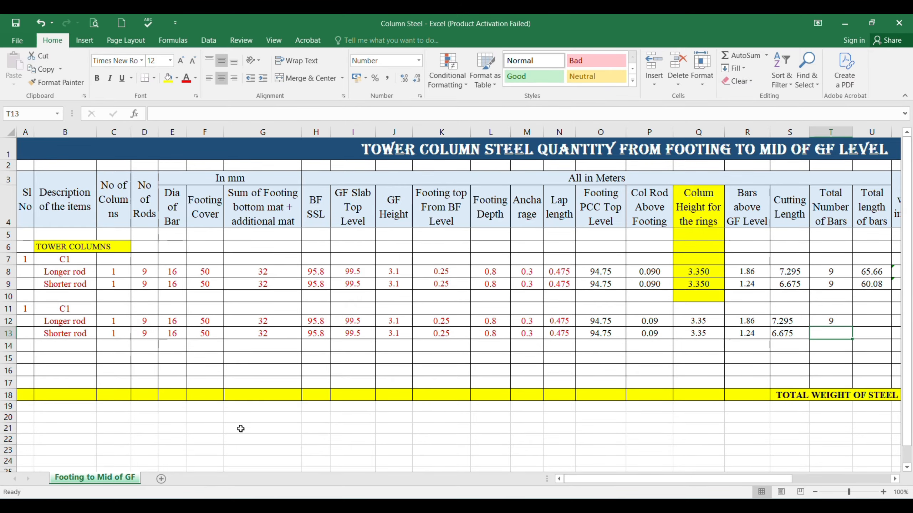
key("ctrl+d")
Step: Calculate the longer rod's Total length of bars in U12 with =S12*T12 and fill it down to U13
key("Right")
key("Up")
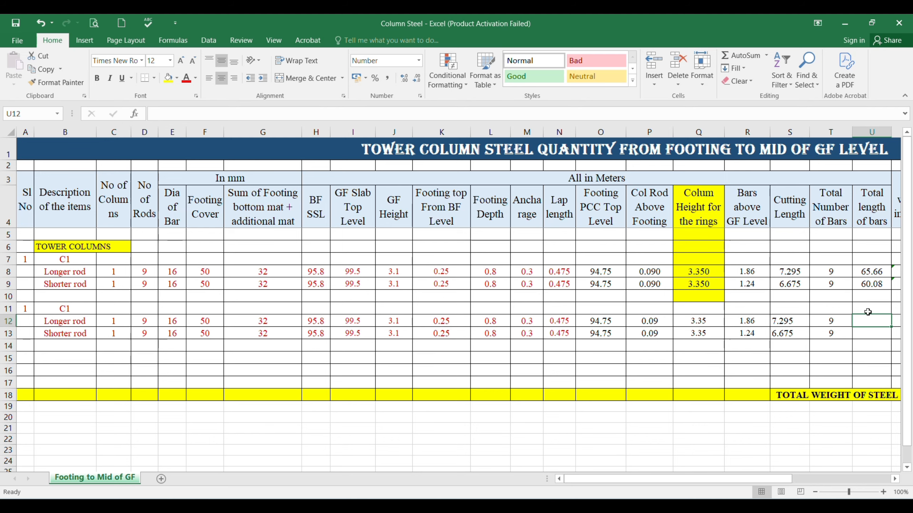
type("=")
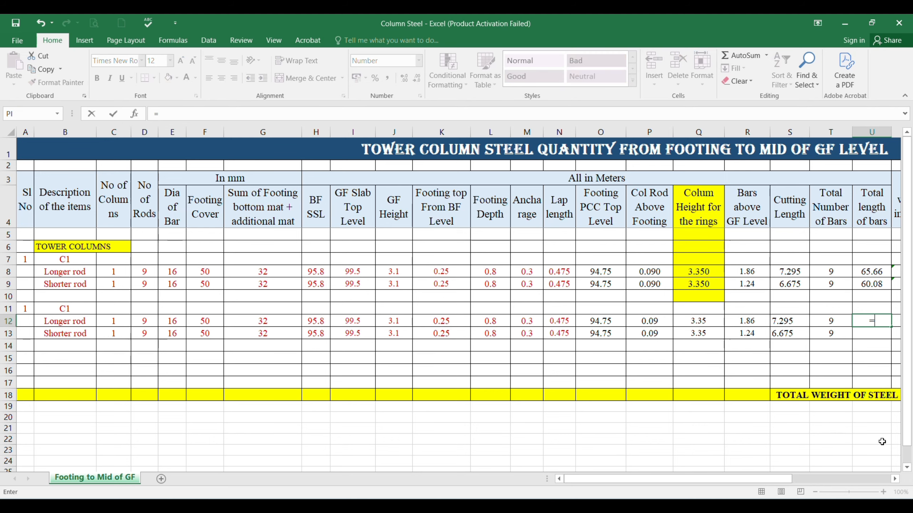
left_click(786, 321)
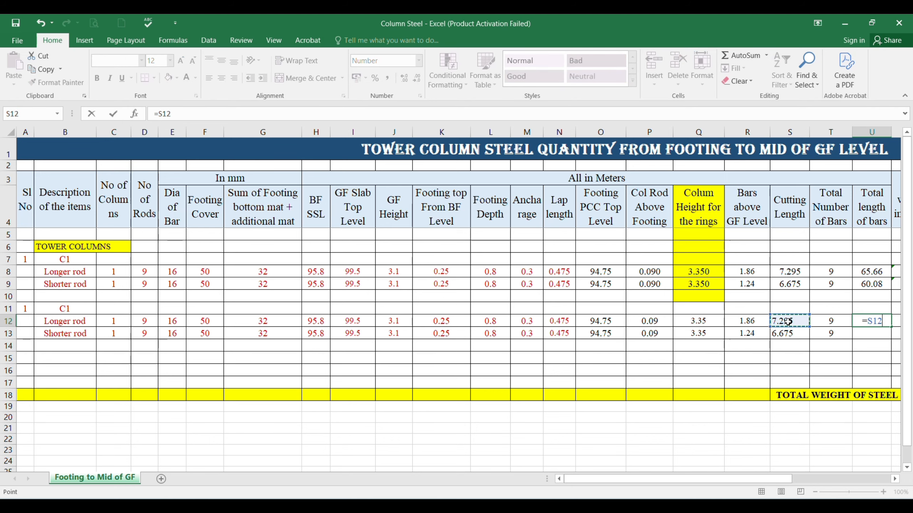
type("*")
left_click(829, 321)
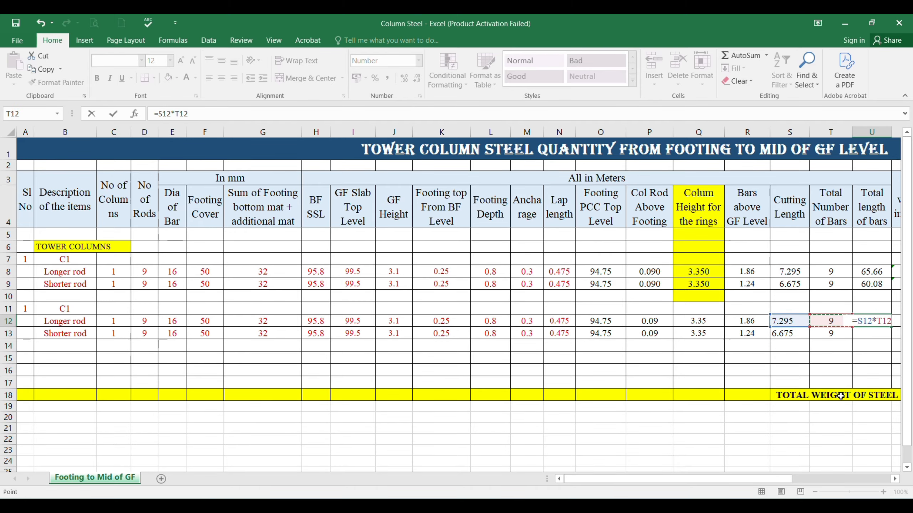
key("Return")
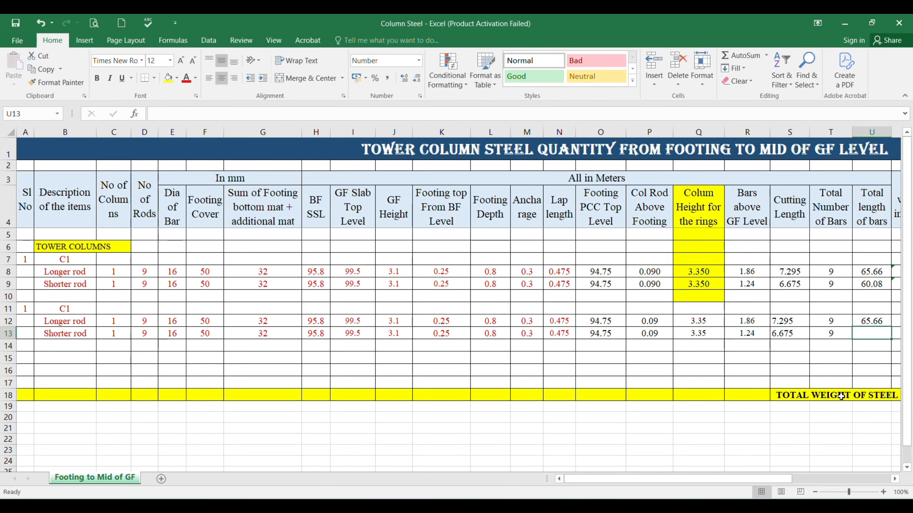
Step: Calculate the longer rod's Unit weight in V12 with =E12*E12/162 and fill it down to V13
key("Right")
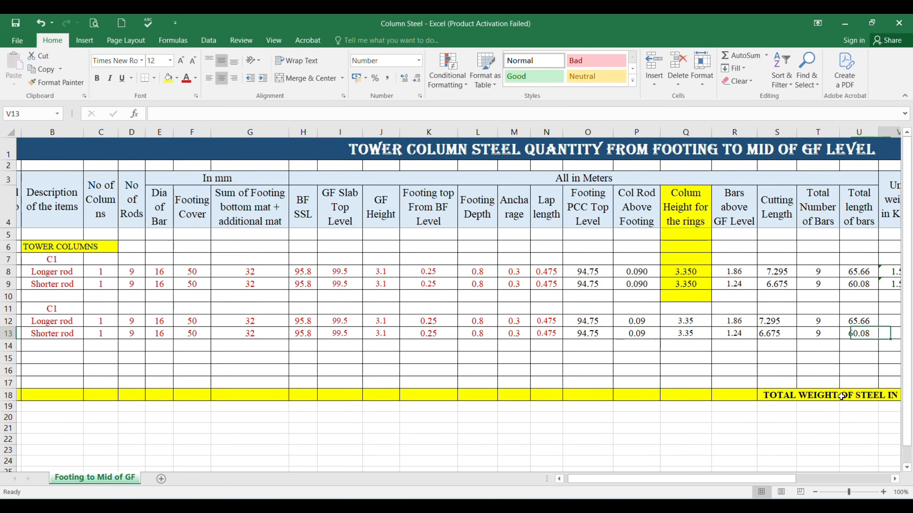
key("Up")
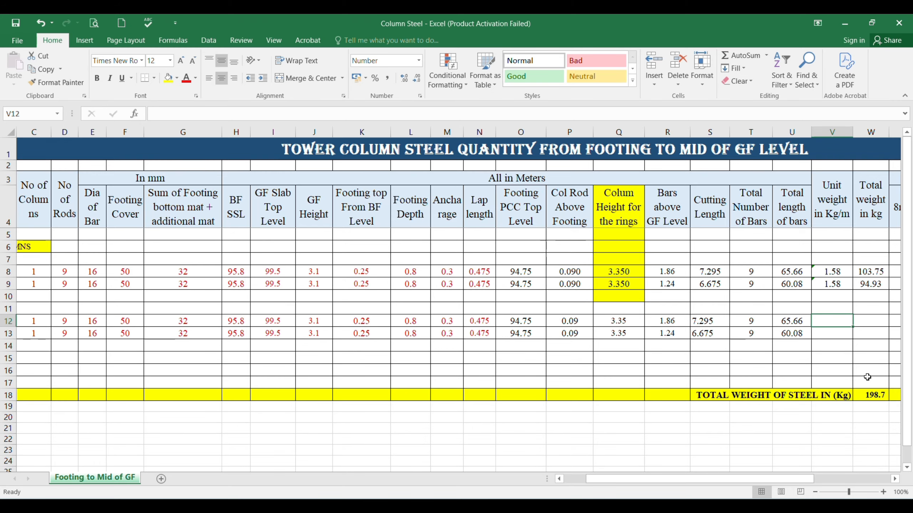
type("=")
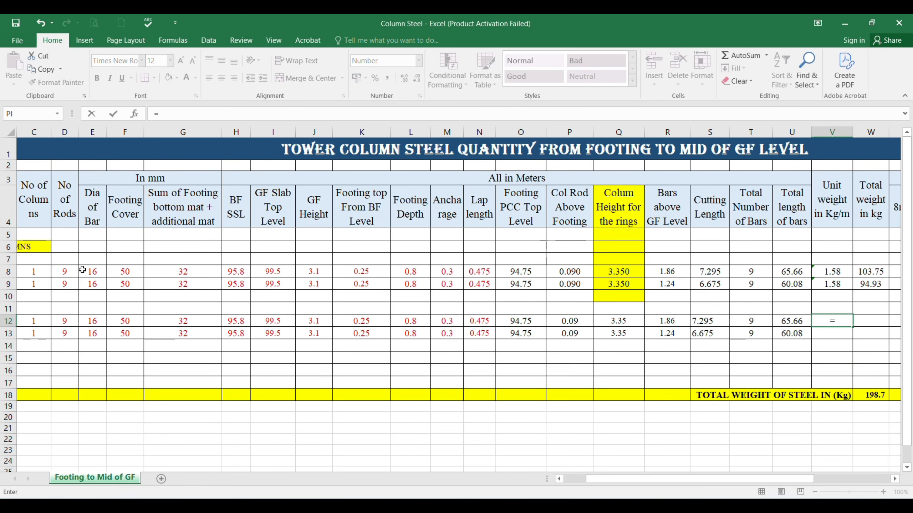
left_click(93, 320)
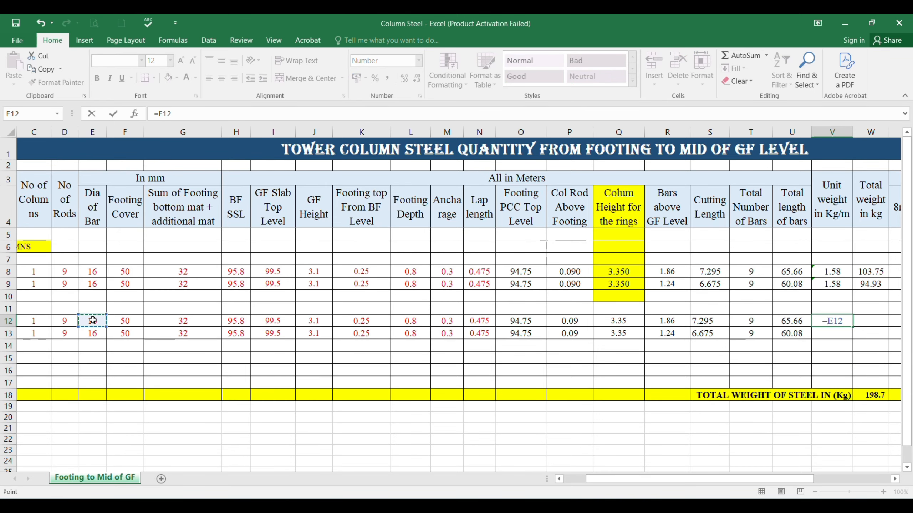
type("*")
left_click(93, 320)
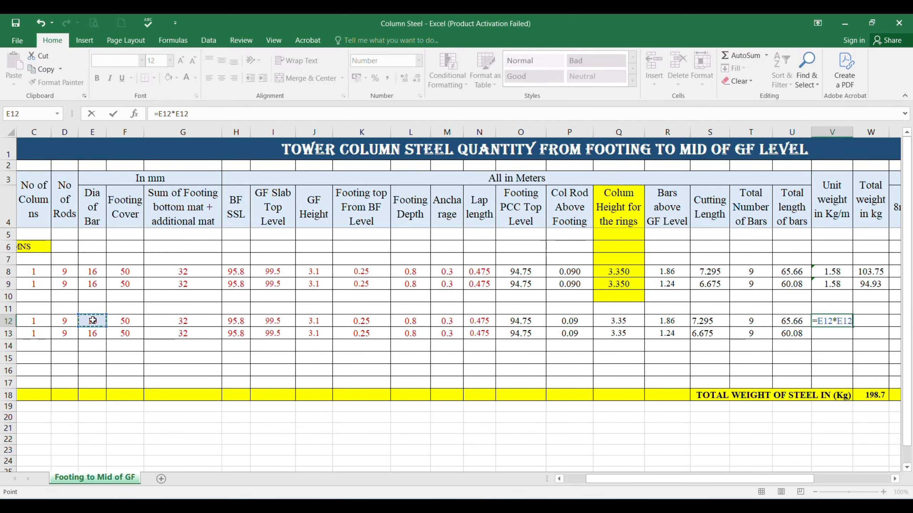
type("/1")
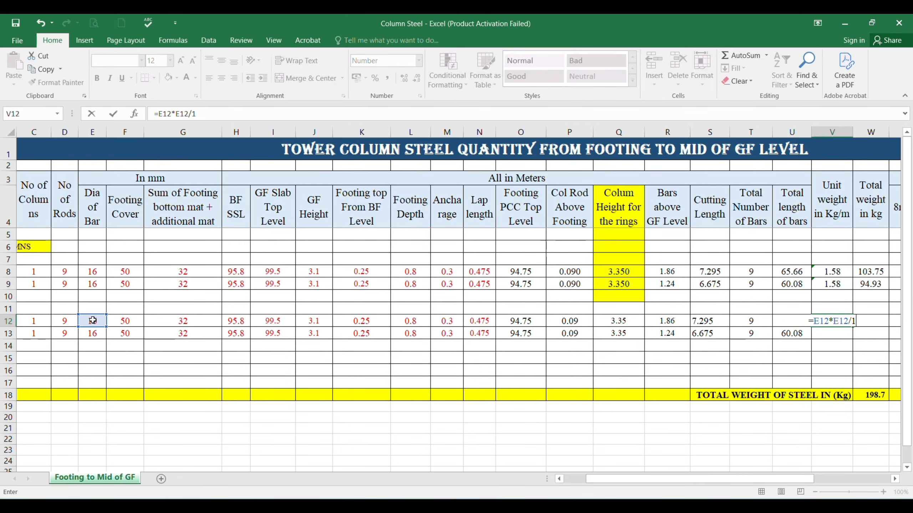
type("62")
key("Return")
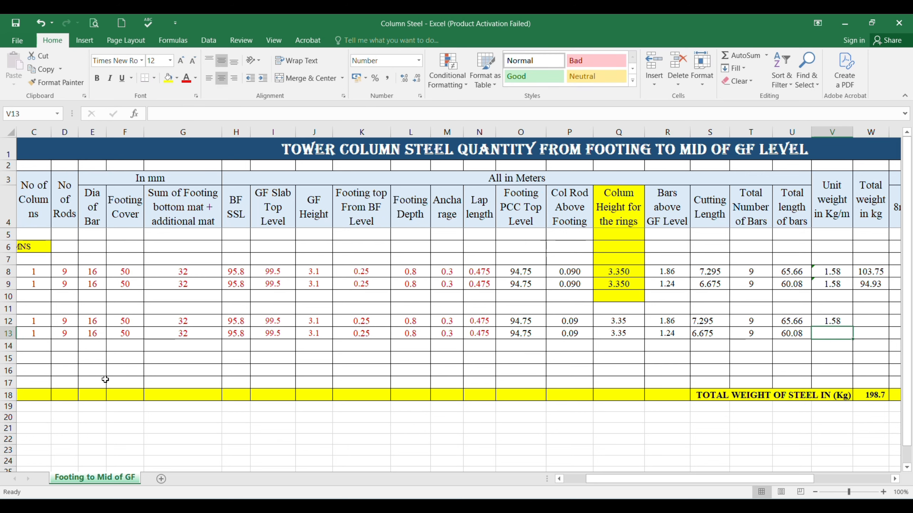
key("ctrl+d")
Step: Calculate the longer rod's Total weight in W12 with =U12*V12 and fill it down to W13
left_click(874, 322)
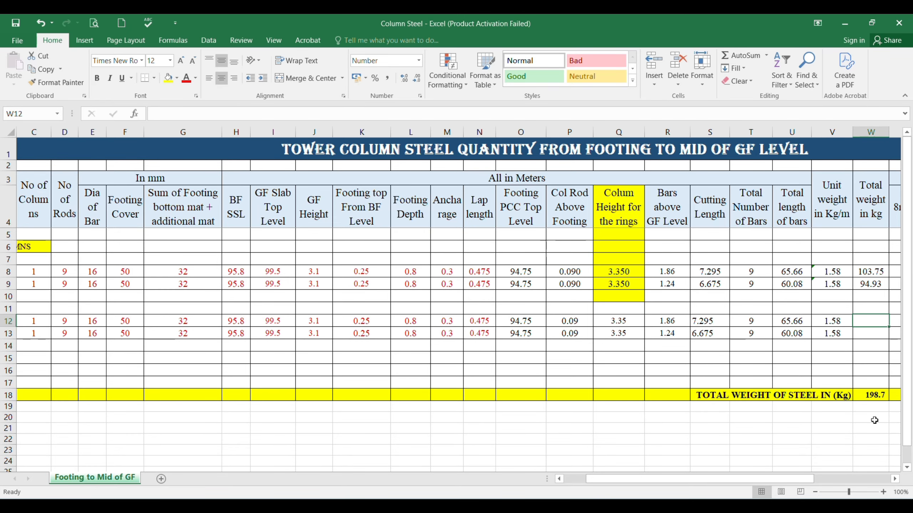
type("=")
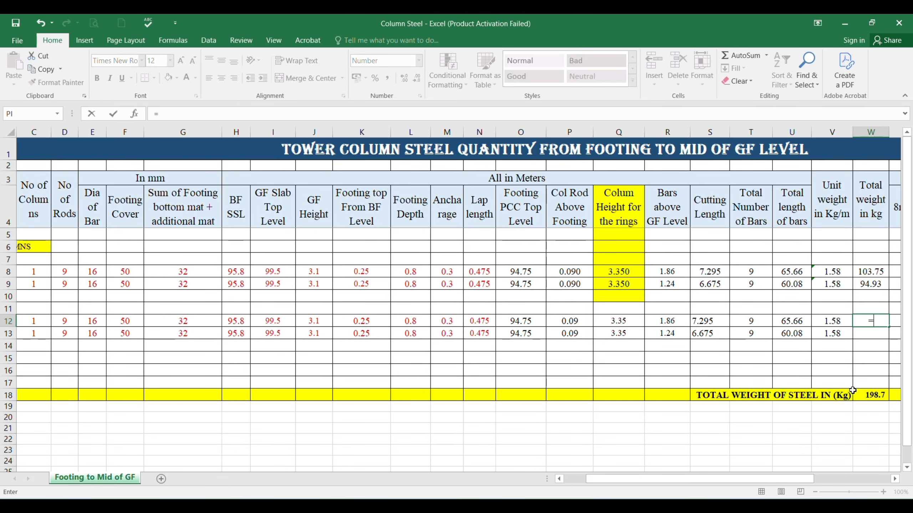
left_click(791, 322)
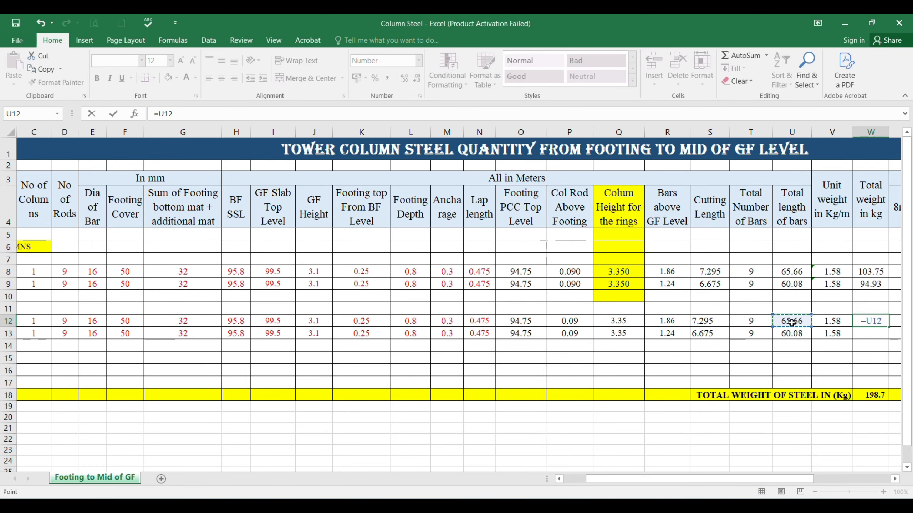
type("*")
left_click(829, 318)
key("Return")
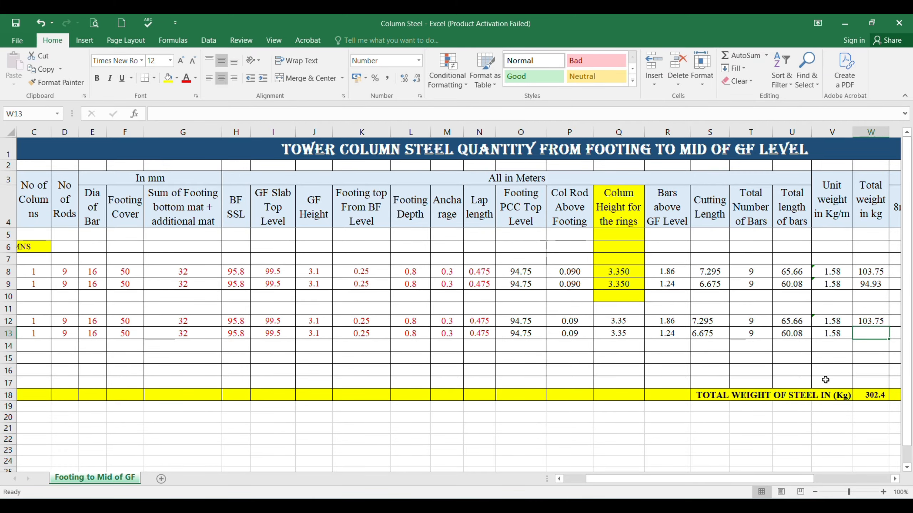
key("ctrl+d")
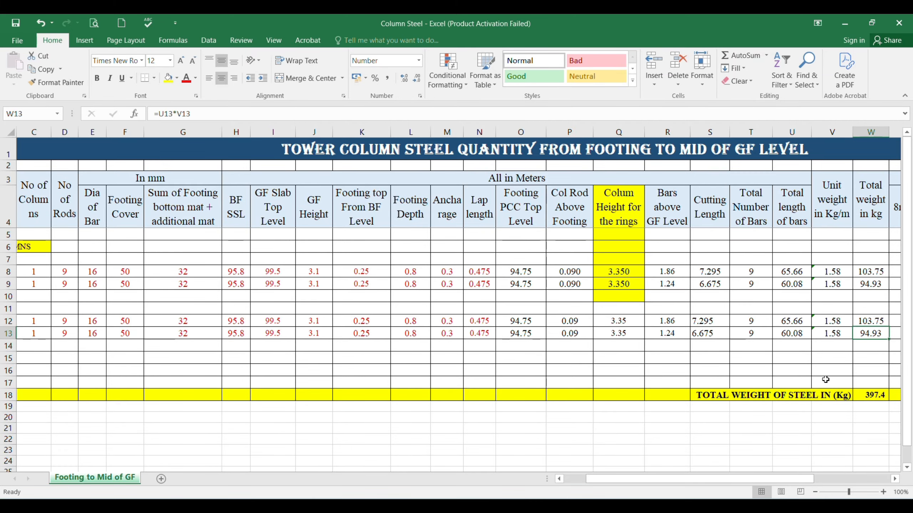
Step: Review the Total Weight formula in W12 and examine the 8mm to 32mm diameter-wise quantity columns along row 12
left_click(870, 319)
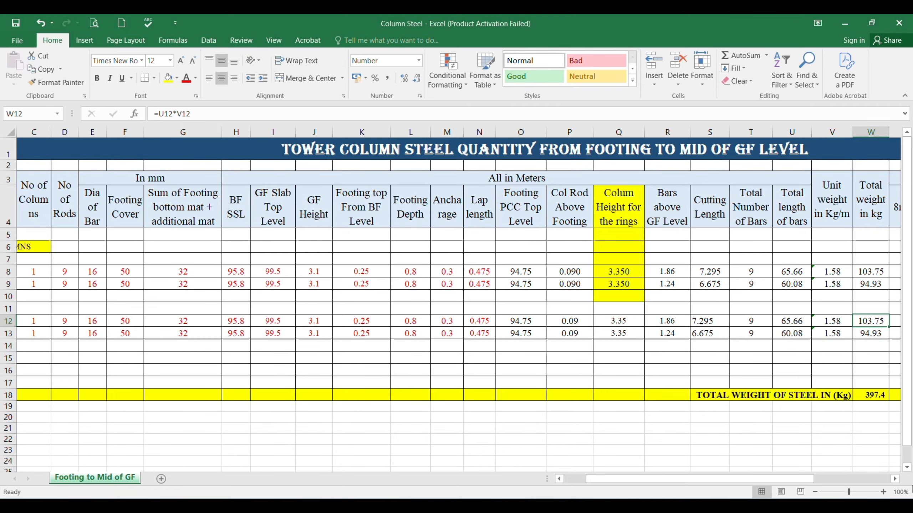
key("Right")
key("Right")
key("Right")
key("Right")
key("Right")
key("Right")
key("Right")
key("Right")
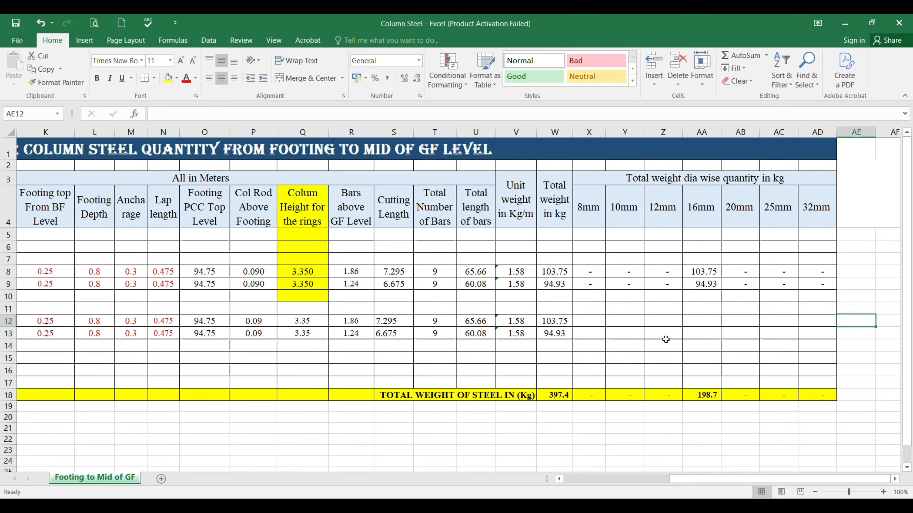
Step: Hide columns H to U, from BF SSL through Total length of bars
left_click(595, 323)
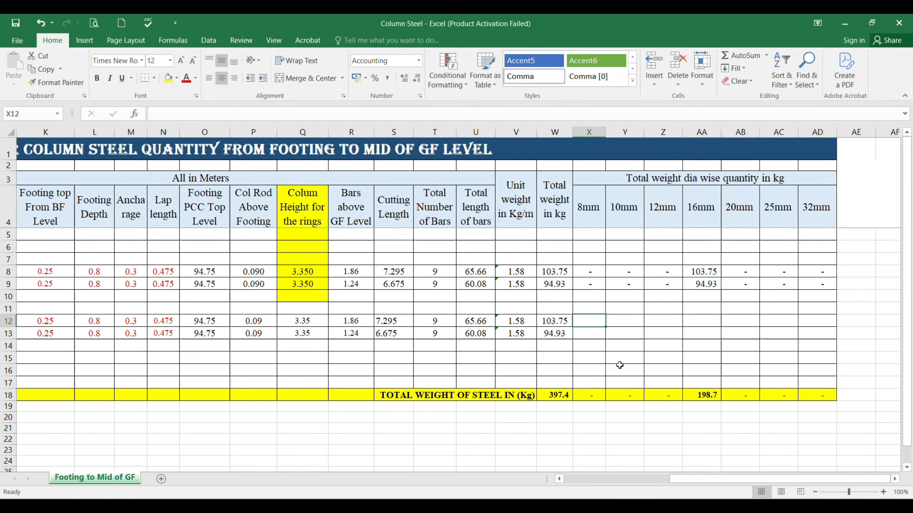
key("Left")
key("Left")
key("Left")
key("Left")
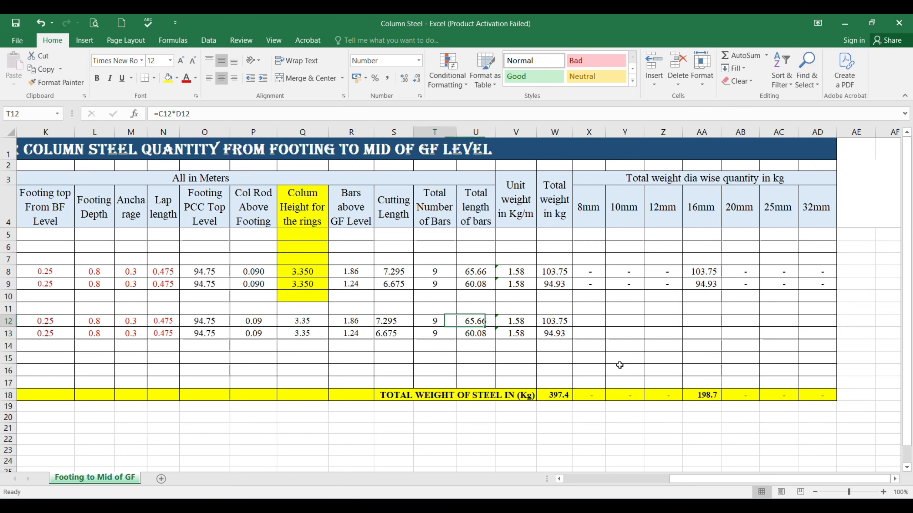
key("Left")
key("Left")
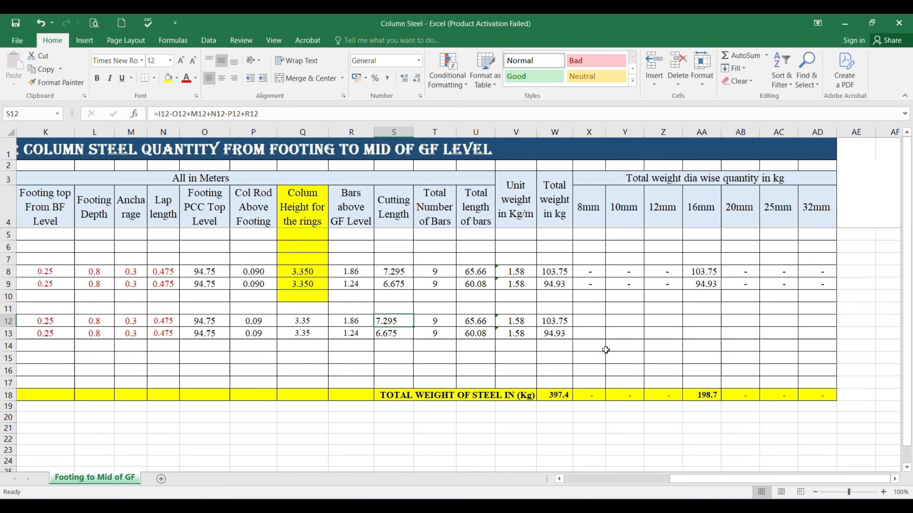
key("Left")
key("Left")
key("Left")
key("Left")
key("Left")
key("Left")
key("Left")
key("Left")
key("Left")
key("Left")
key("Left")
key("Left")
key("Left")
key("Left")
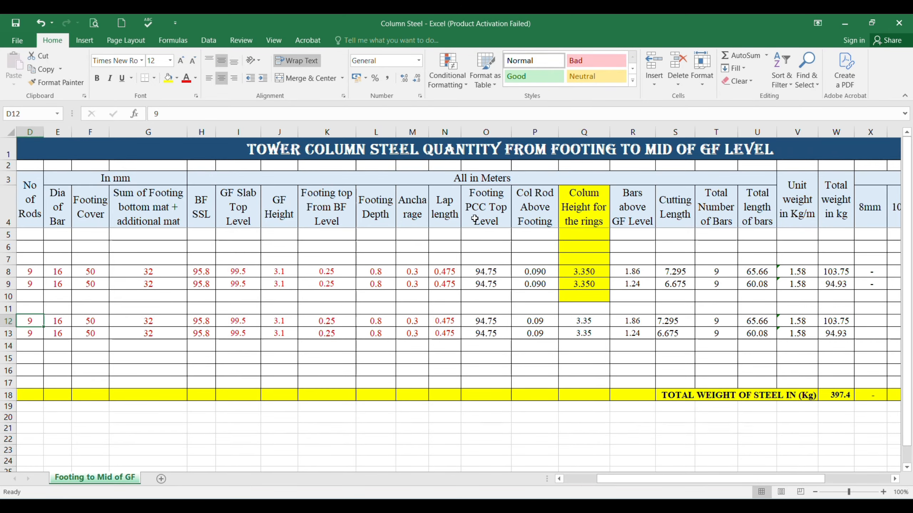
left_click_drag(201, 132, 757, 188)
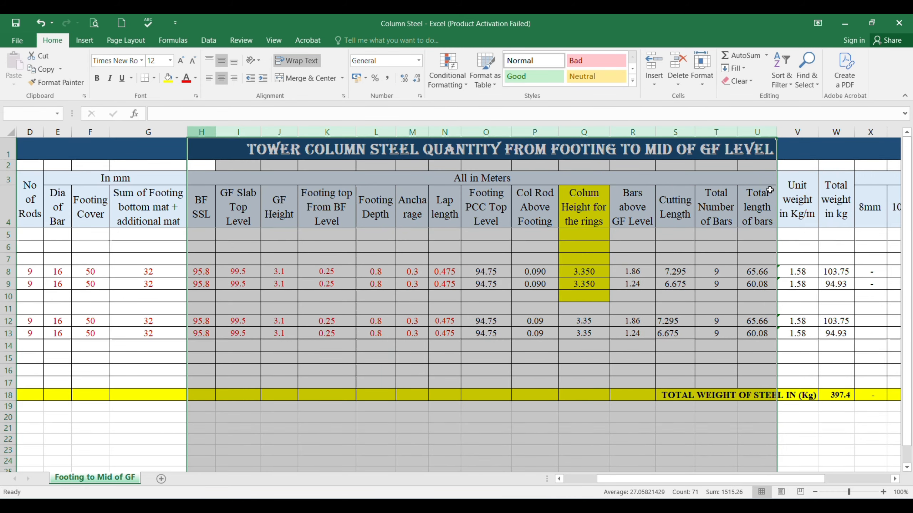
right_click(548, 136)
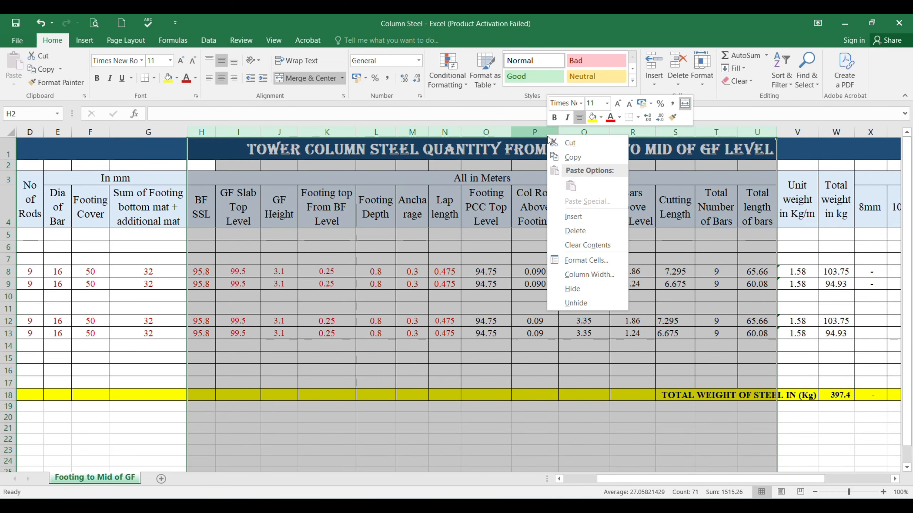
left_click(582, 288)
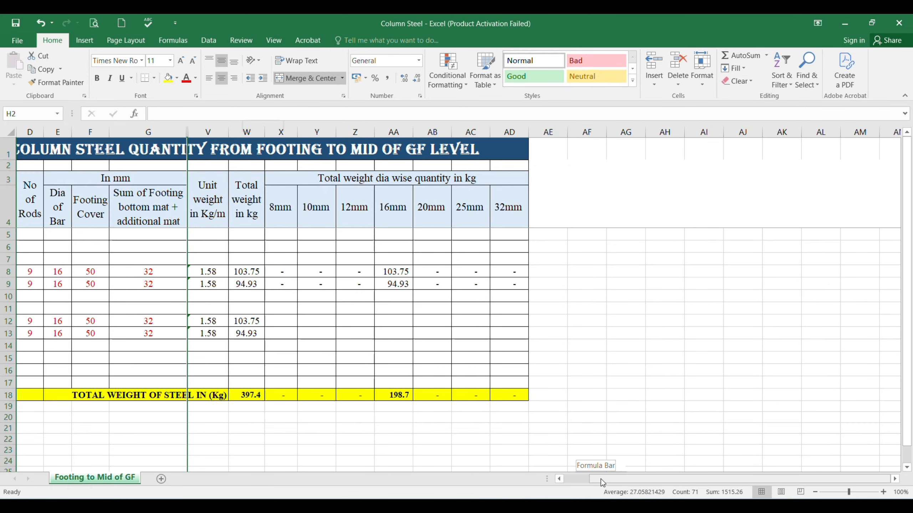
Step: Calculate the longer rod's 8mm quantity in X12 with =IF(E12=8,W12,0) and fill it down to X13
left_click_drag(606, 480, 516, 493)
left_click(394, 320)
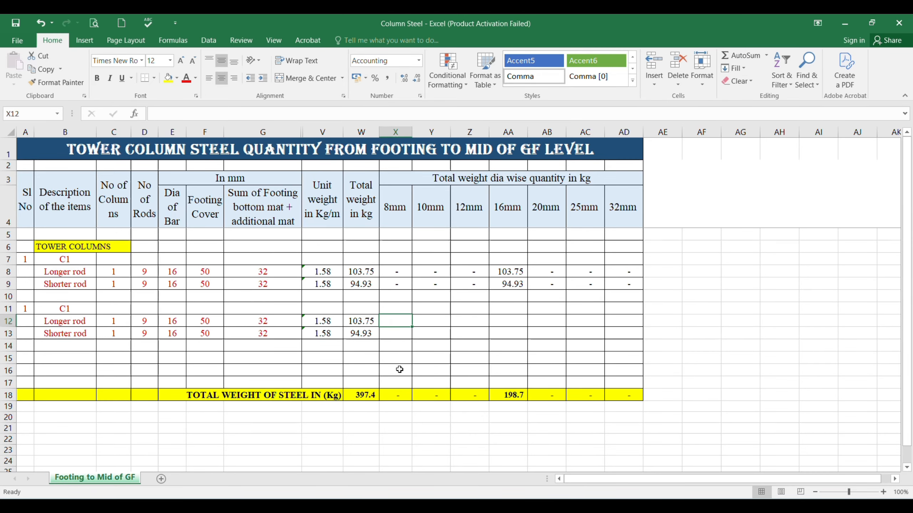
type("=")
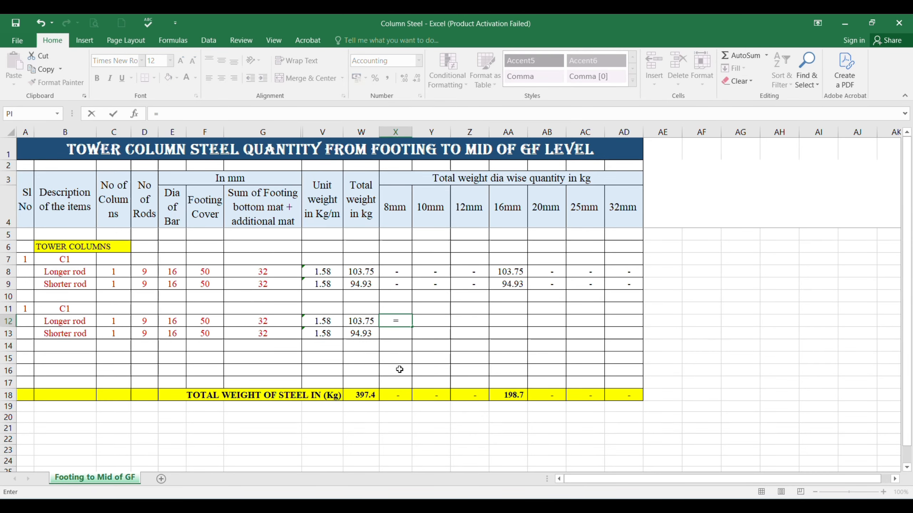
type("if")
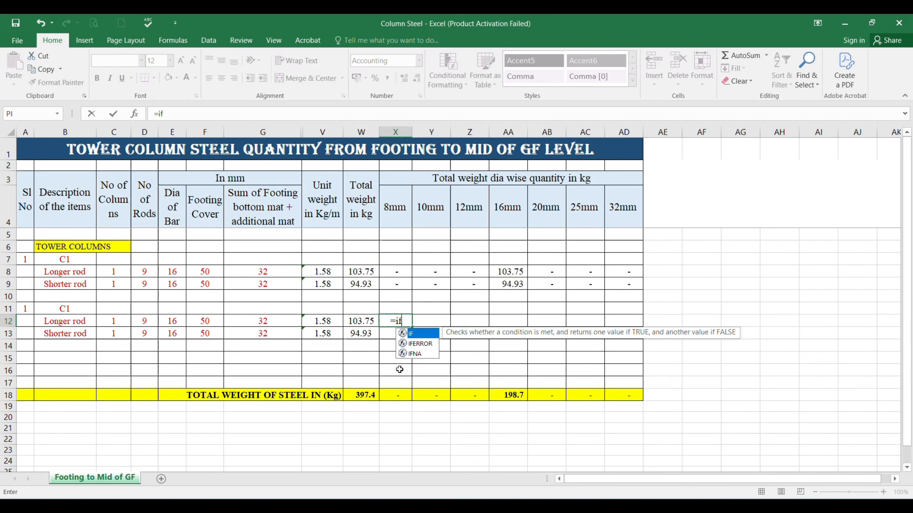
type("(")
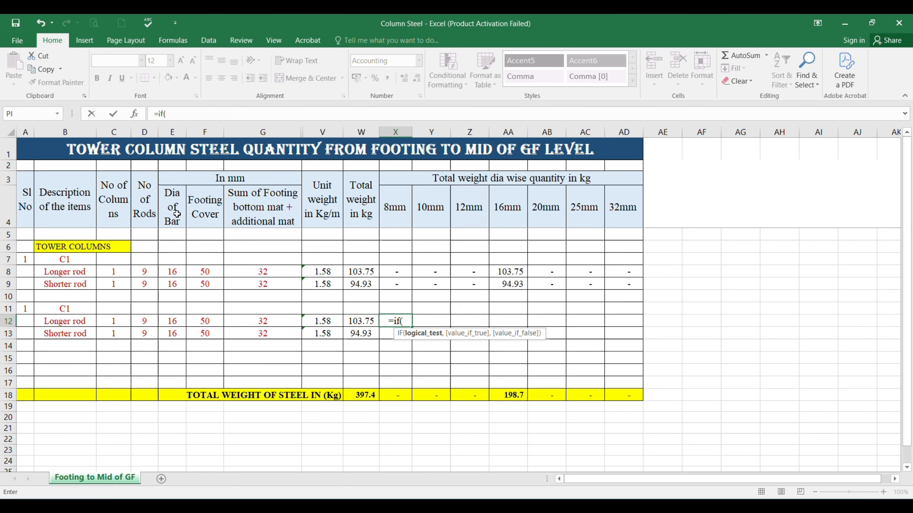
left_click(174, 323)
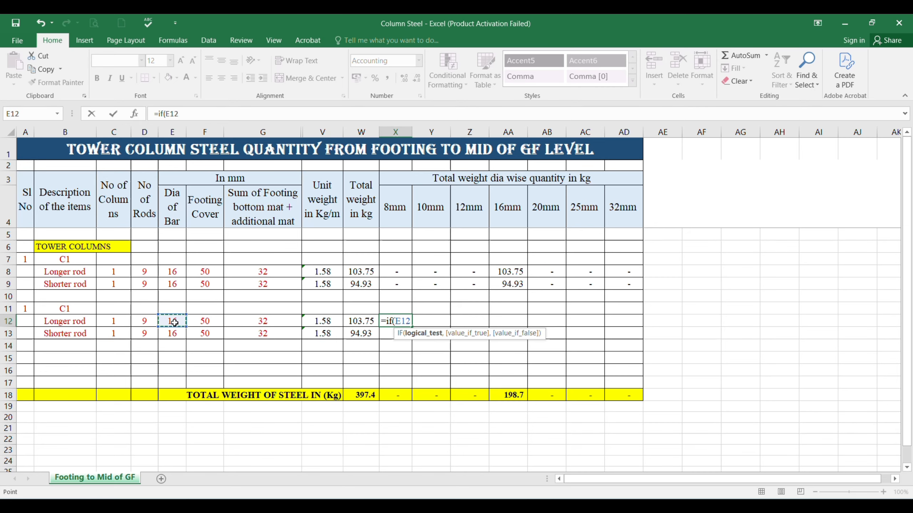
type("=")
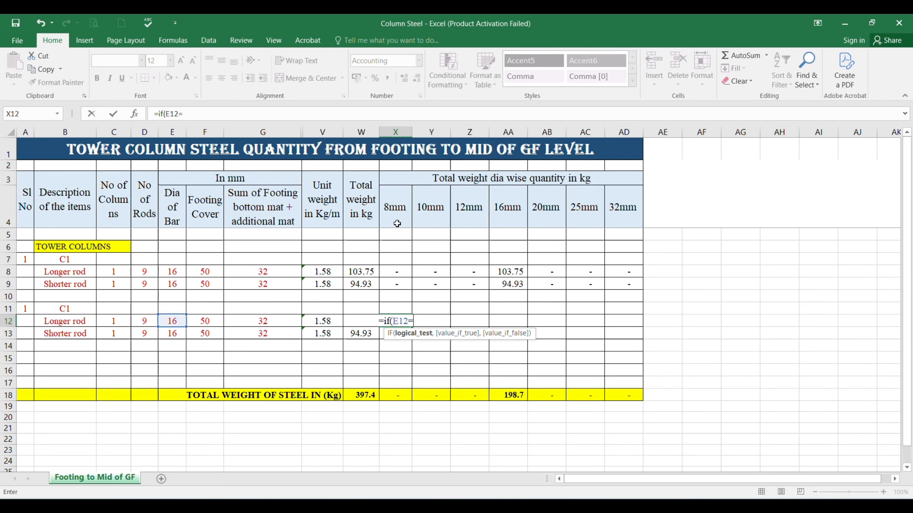
type("8")
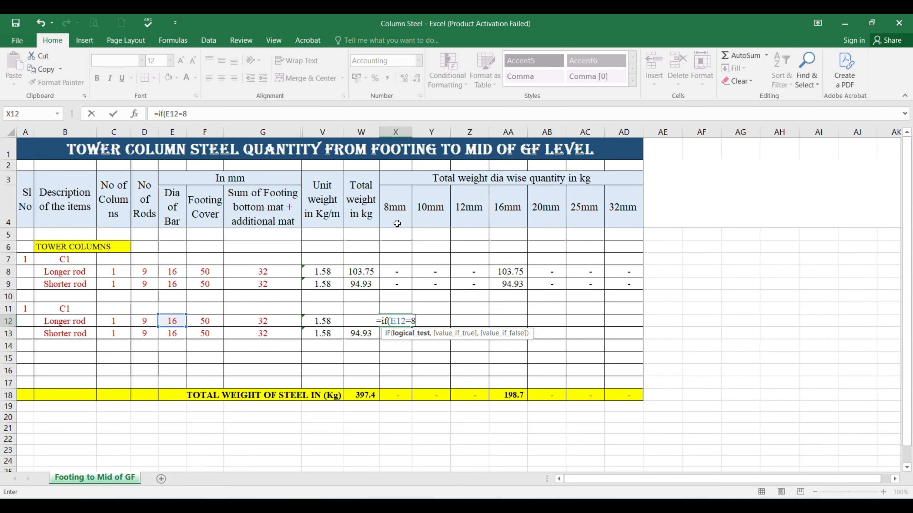
type(",")
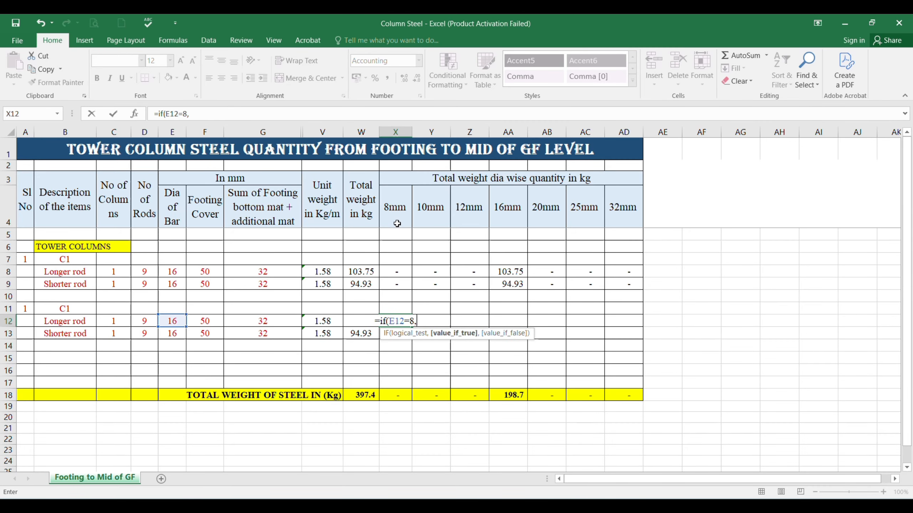
left_click(366, 318)
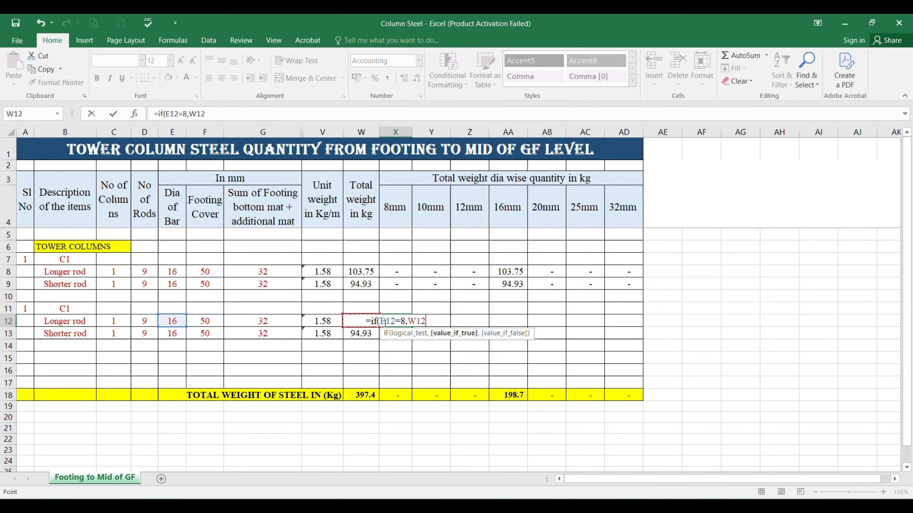
type(",0")
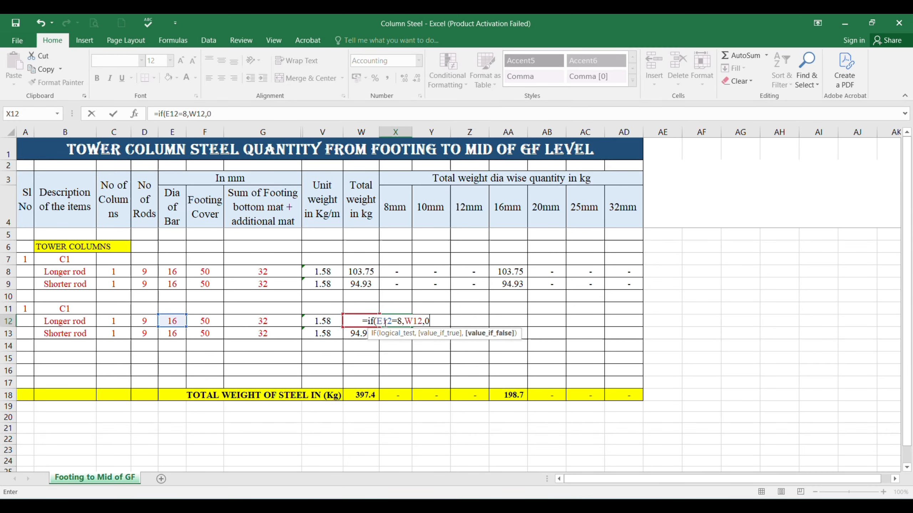
type(")")
key("Return")
left_click(400, 319)
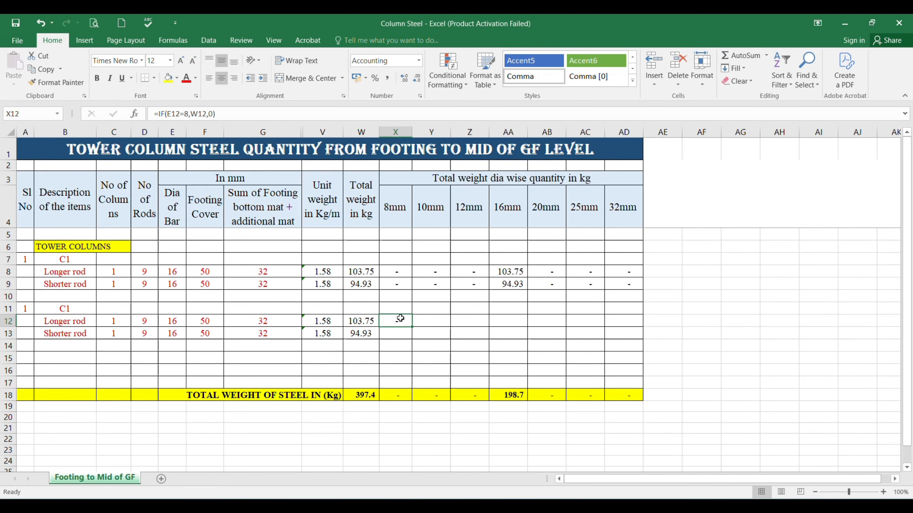
left_click(395, 333)
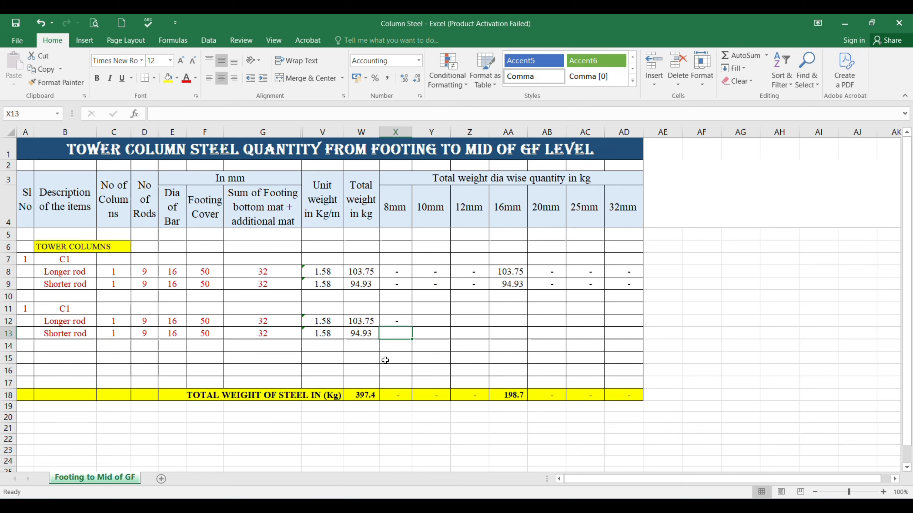
key("ctrl+d")
Step: Calculate the longer rod's 10mm quantity in Y12 with =IF(E12=10,W12,0)
left_click(426, 320)
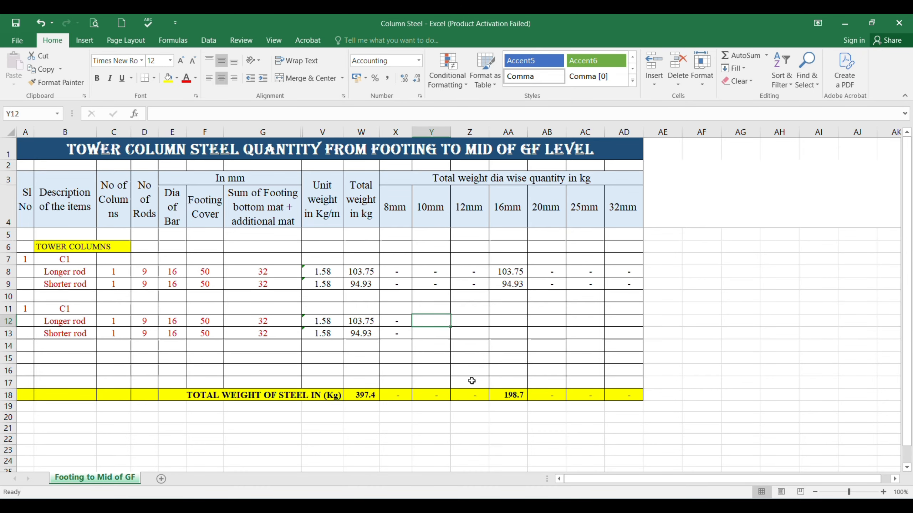
type("=")
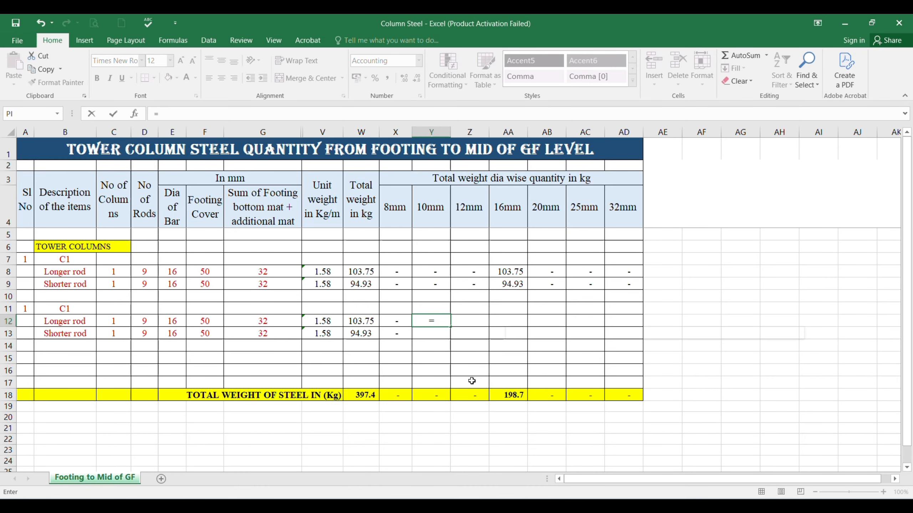
type("=if(")
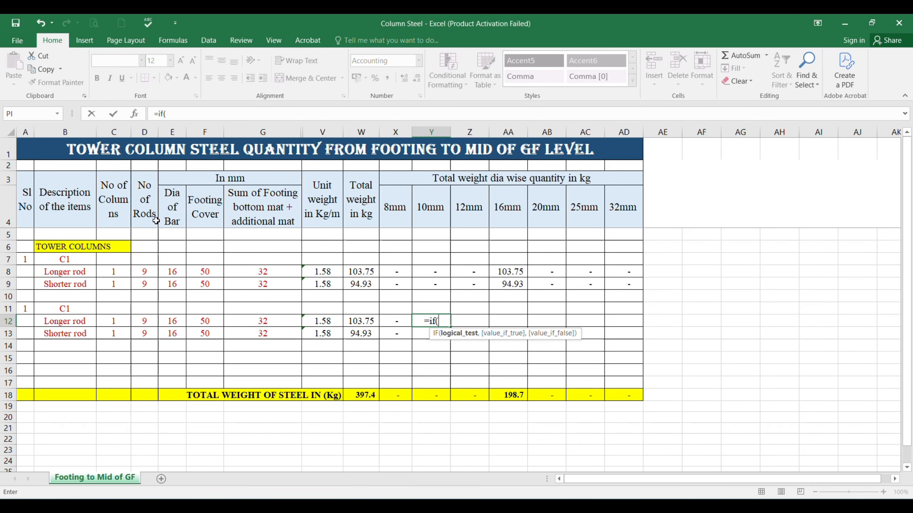
left_click(173, 322)
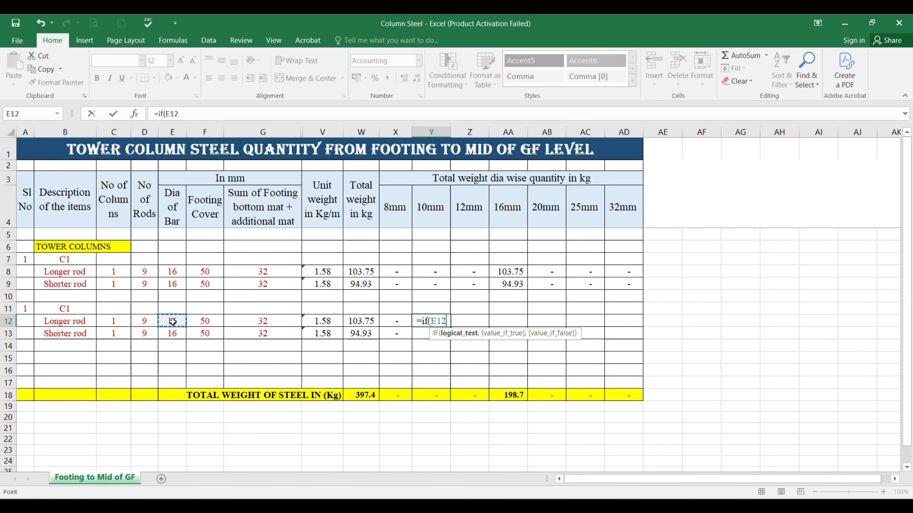
type("=")
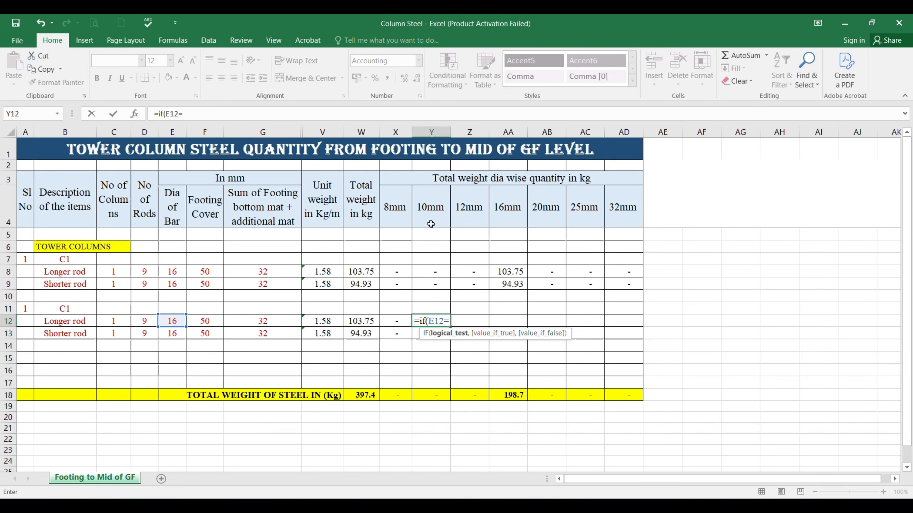
type("1")
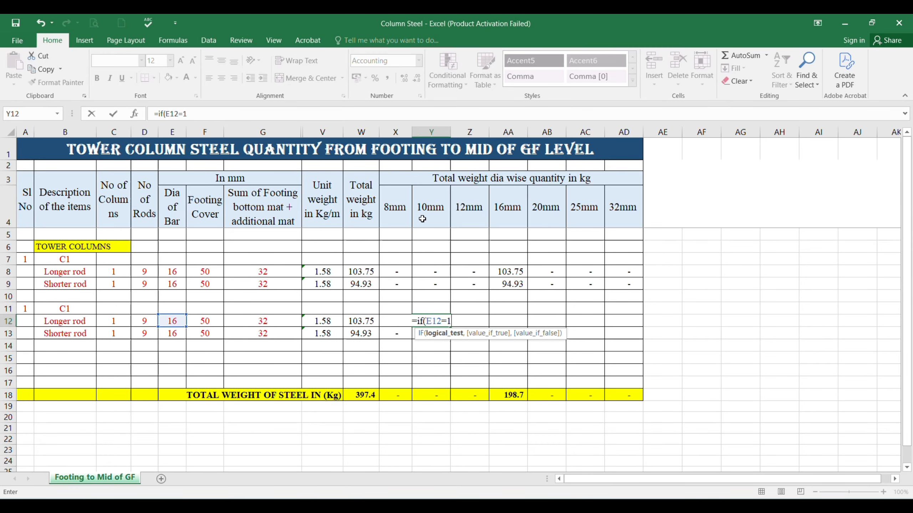
type("0,")
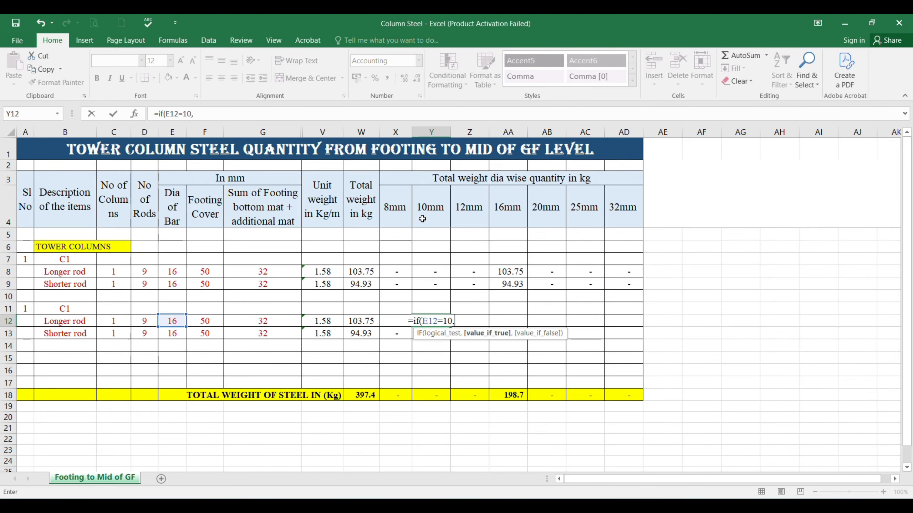
left_click(359, 322)
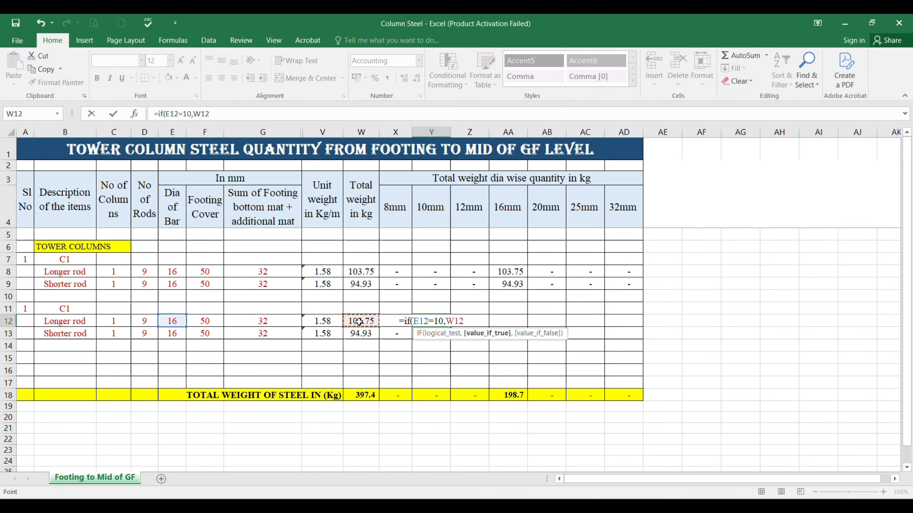
type(",")
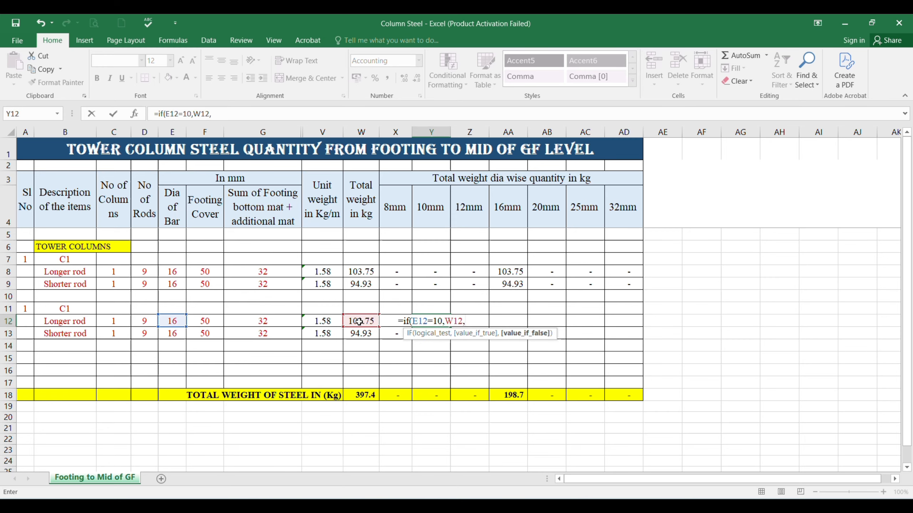
type("0)")
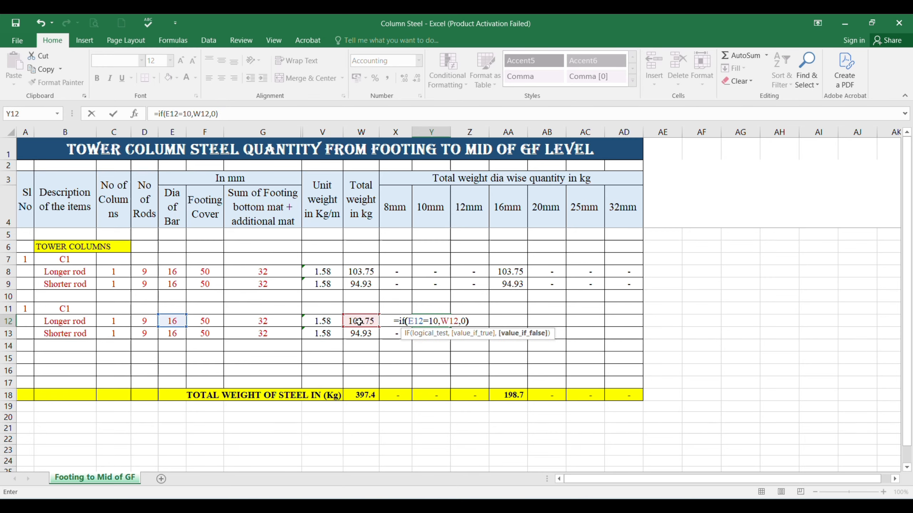
key("Return")
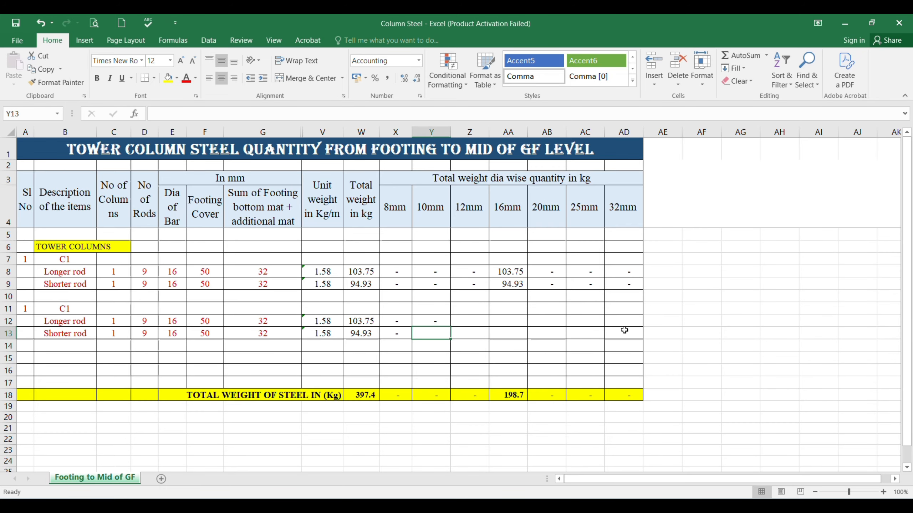
Step: Copy the diameter-wise quantity formulas from X8:AD9 of the first C1 block into X12:AD13 of the second block
left_click(439, 271)
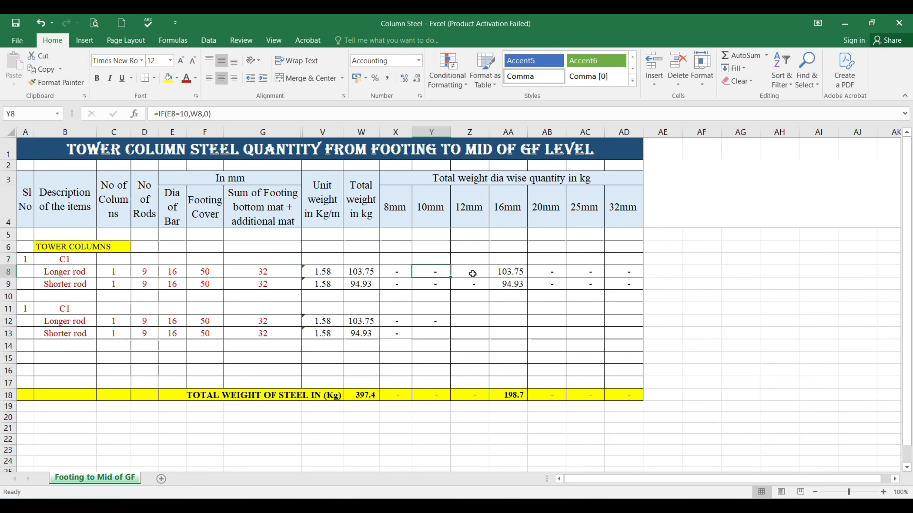
left_click(471, 271)
left_click(502, 272)
left_click(540, 274)
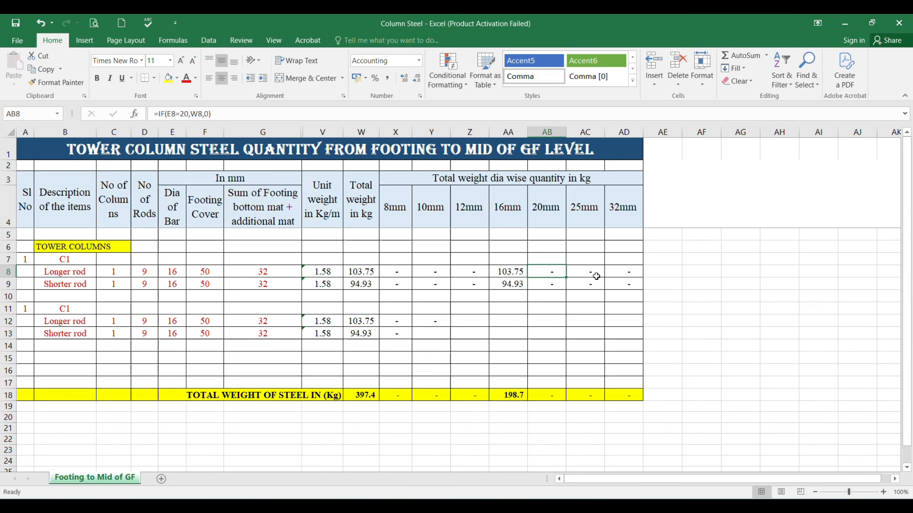
left_click_drag(401, 276, 620, 281)
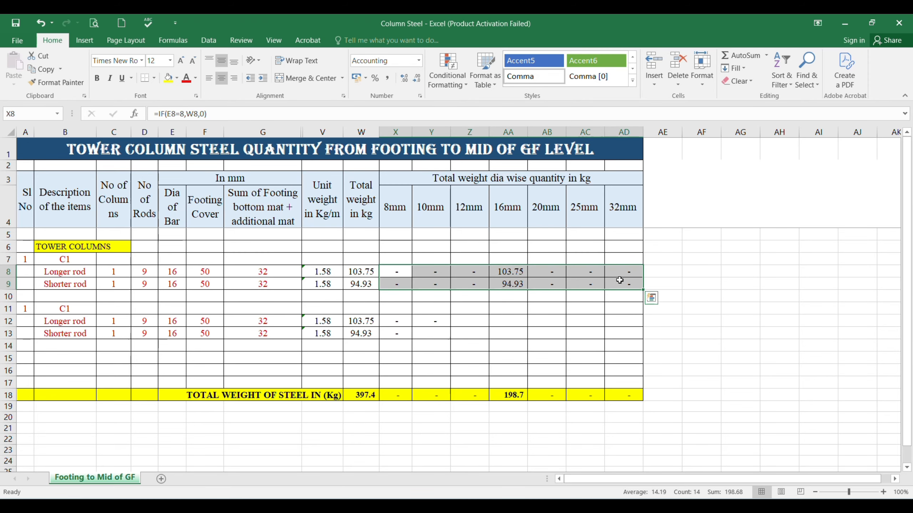
key("ctrl+c")
left_click(404, 321)
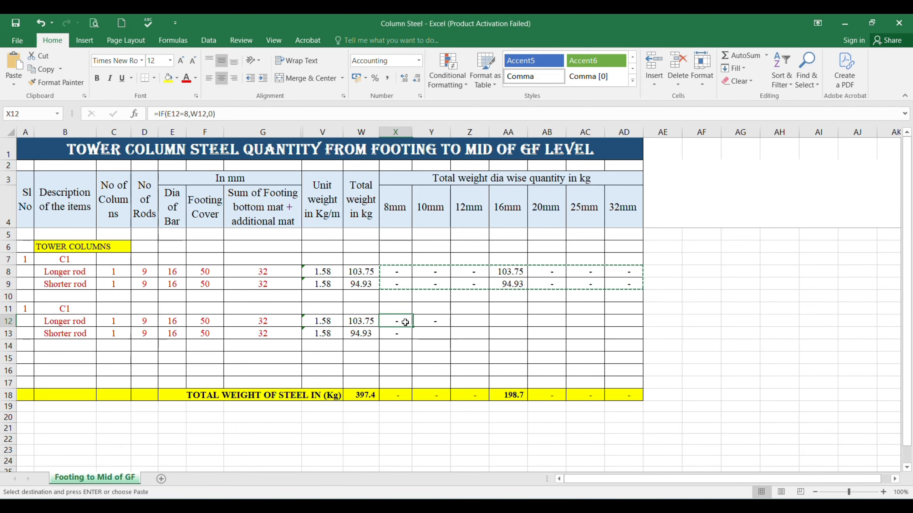
key("Return")
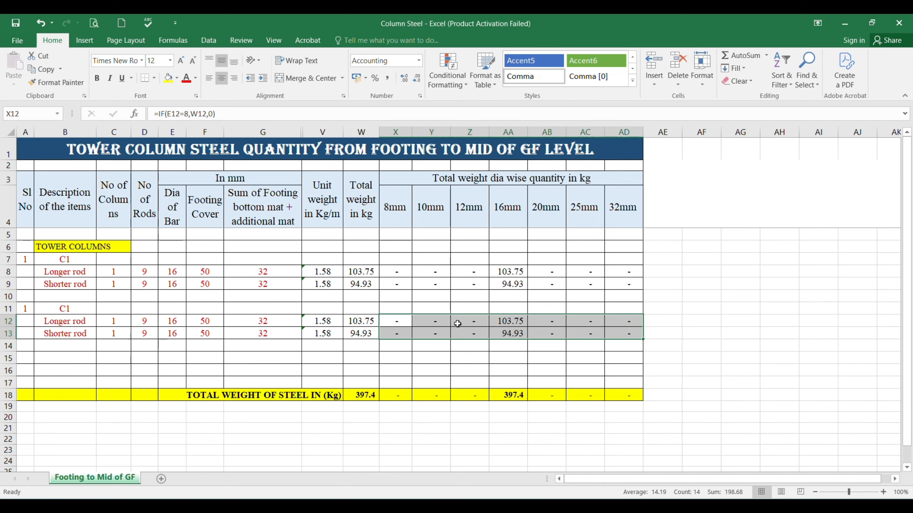
Step: Recreate the row 18 steel totals by summing W6:W17 in W18 and filling the formula across to AD18
left_click_drag(361, 247, 361, 394)
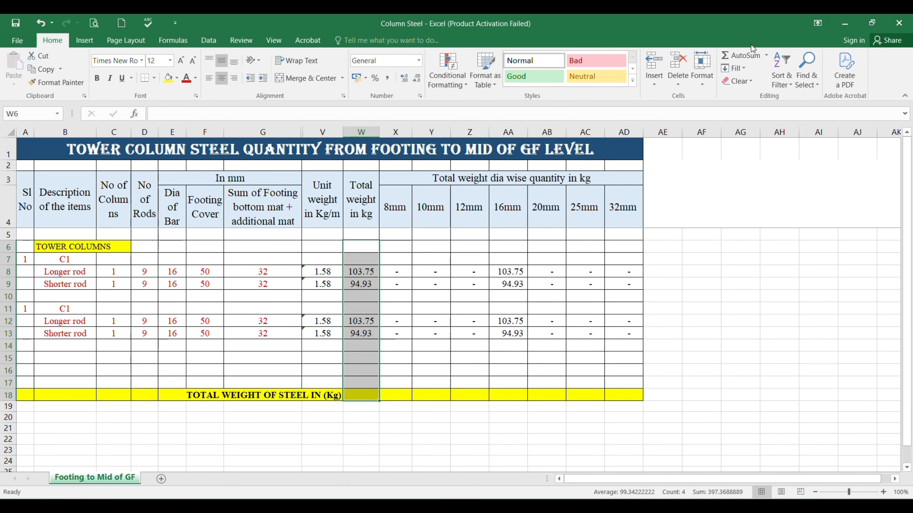
left_click(746, 55)
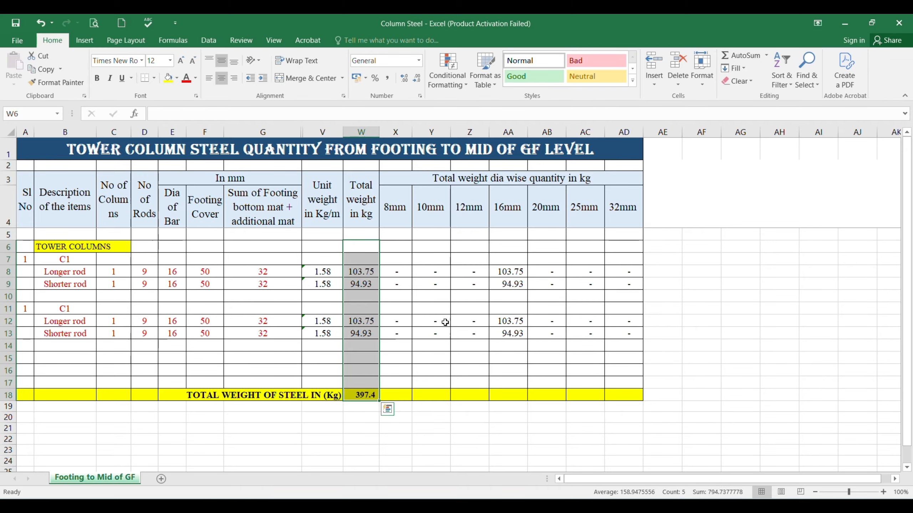
left_click(363, 396)
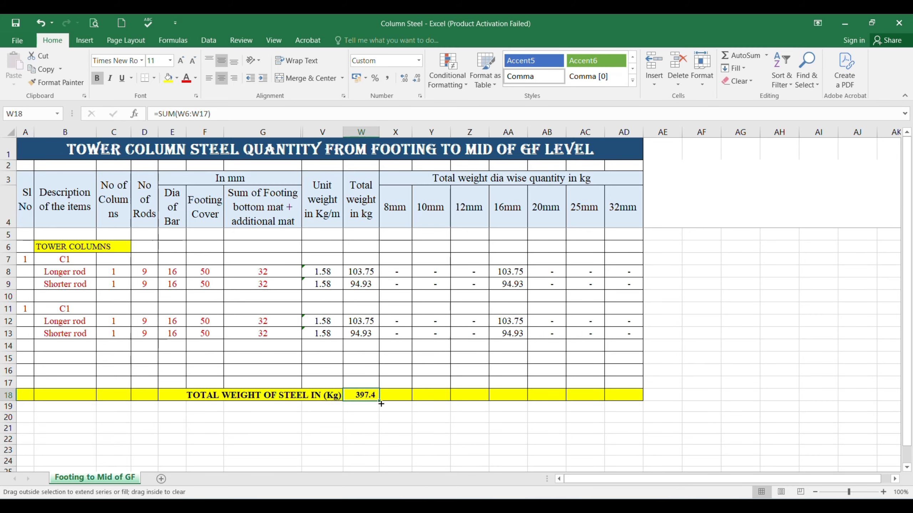
left_click_drag(381, 403, 633, 414)
left_click_drag(360, 247, 621, 396)
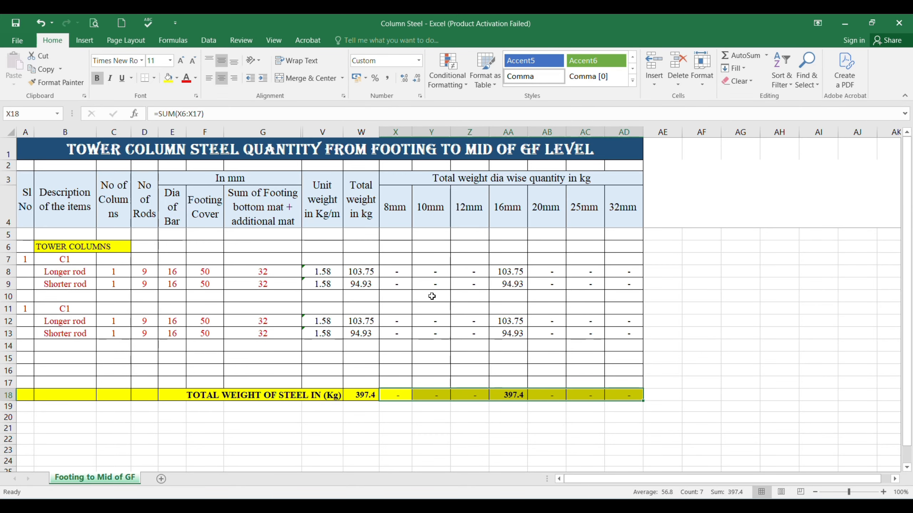
Step: Unhide the columns between G and V, from BF SSL through Total length of bars
left_click_drag(319, 133, 287, 135)
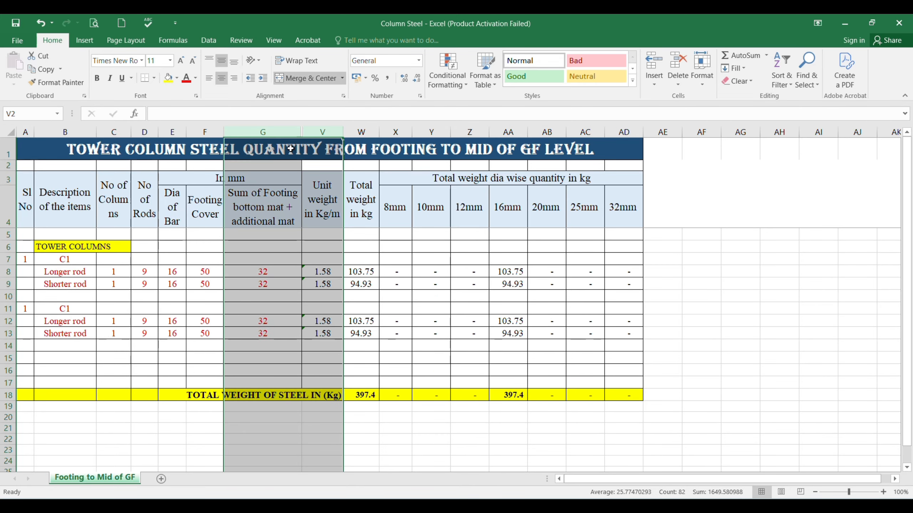
right_click(284, 131)
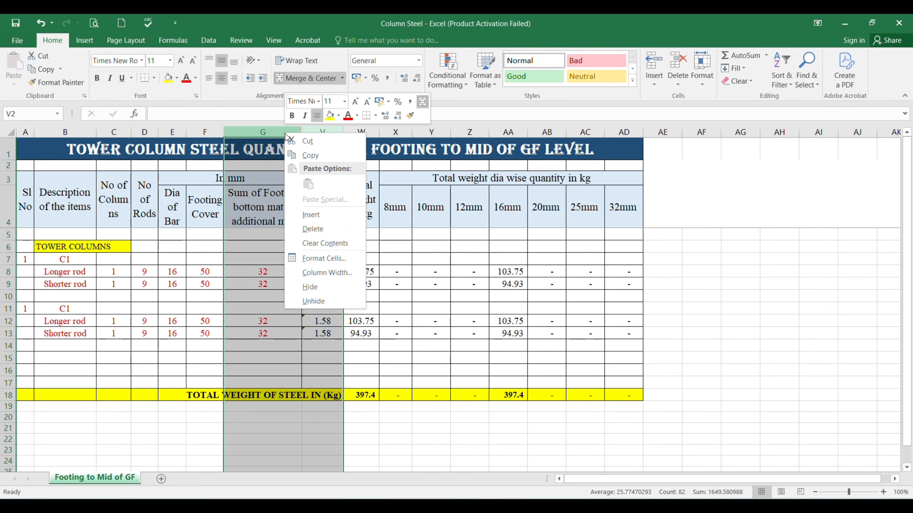
left_click(324, 302)
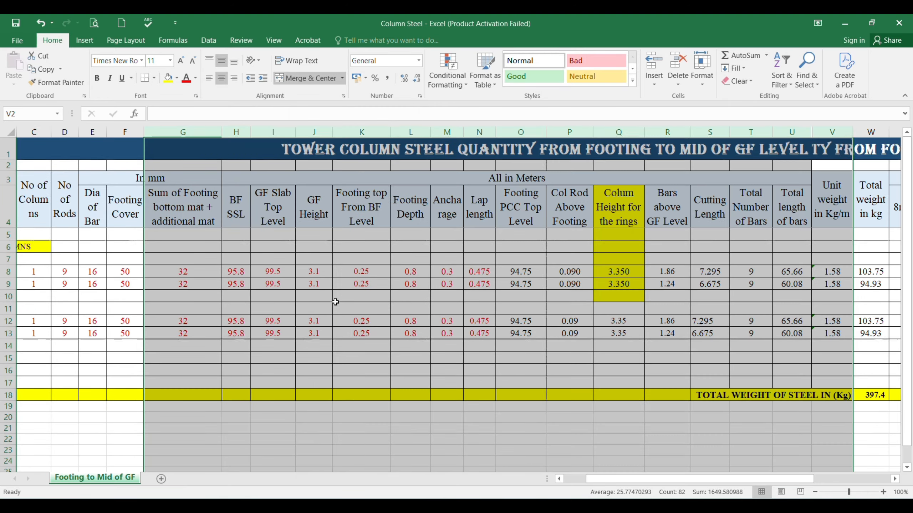
Step: Switch to the All Columns.dwg drawing in AutoCAD and examine the column schedule tables beside the floor plan
left_click(569, 247)
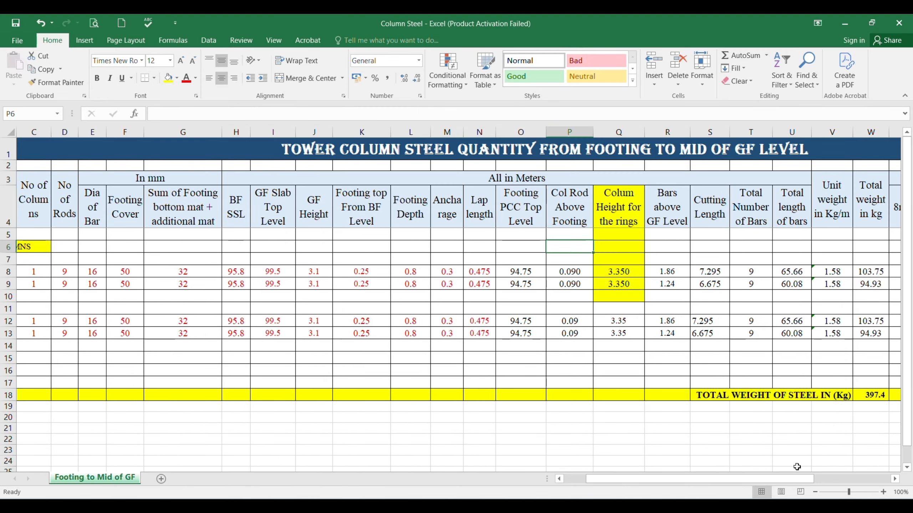
left_click_drag(764, 478, 731, 474)
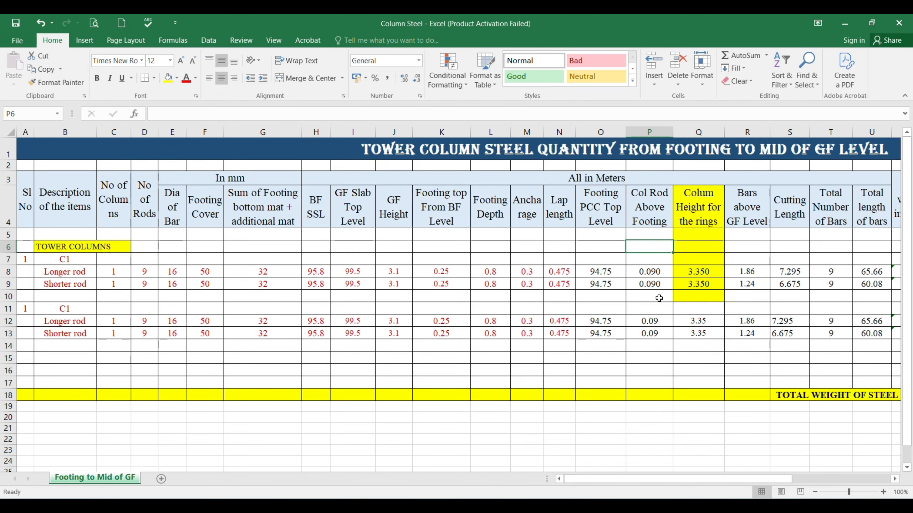
mouse_move(615, 506)
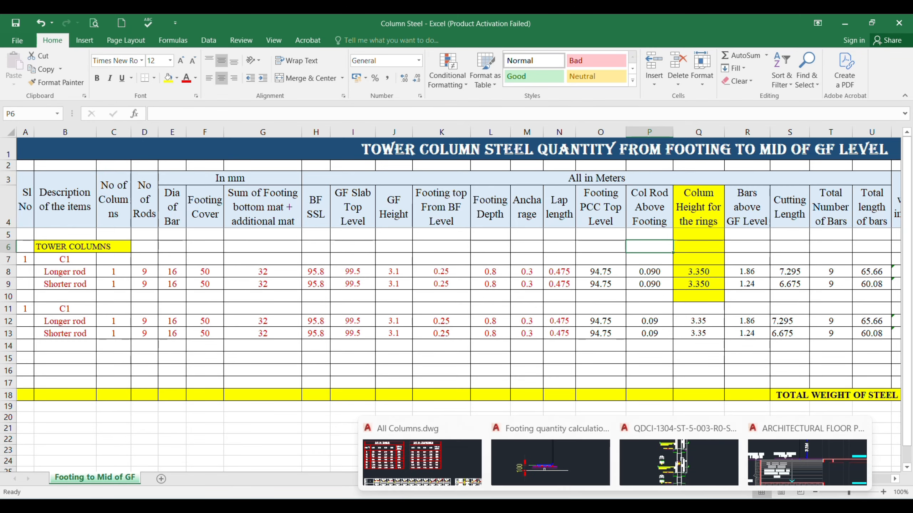
left_click(446, 462)
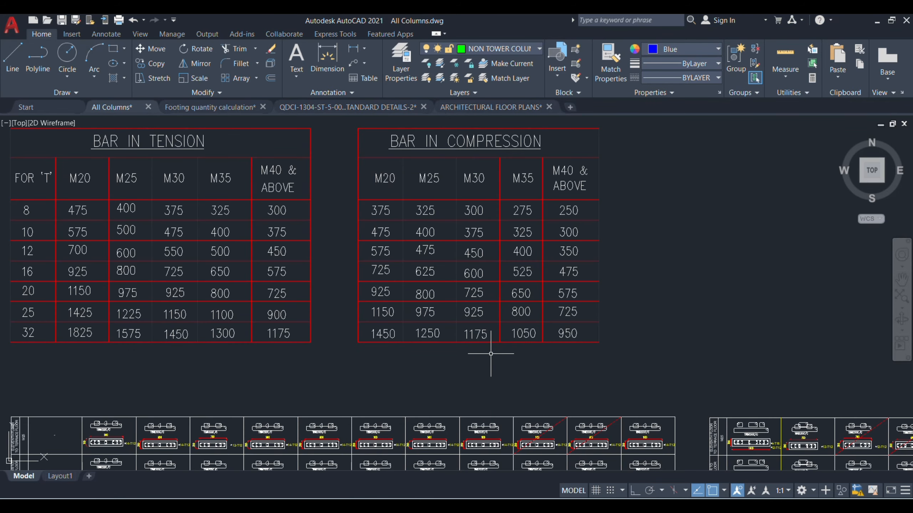
scroll(437, 212, "down", 7)
scroll(437, 213, "up", 3)
scroll(435, 204, "down", 5)
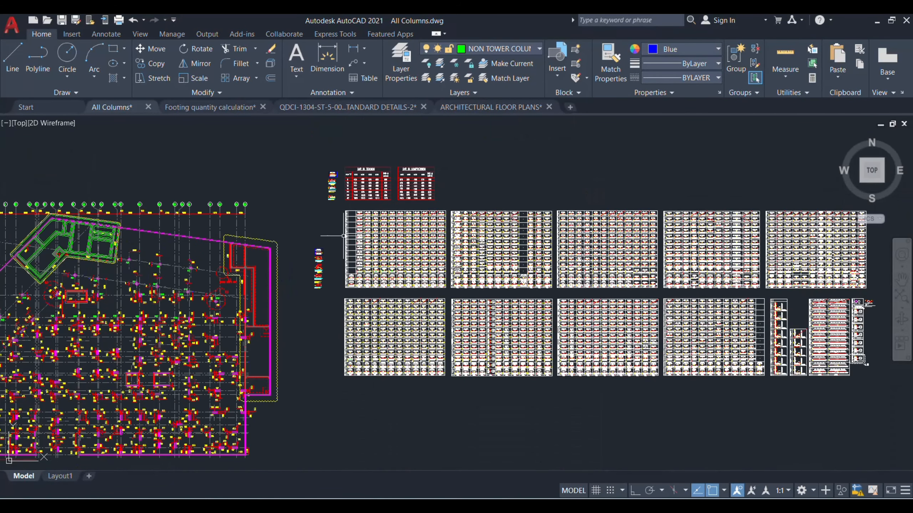
scroll(340, 297, "up", 2)
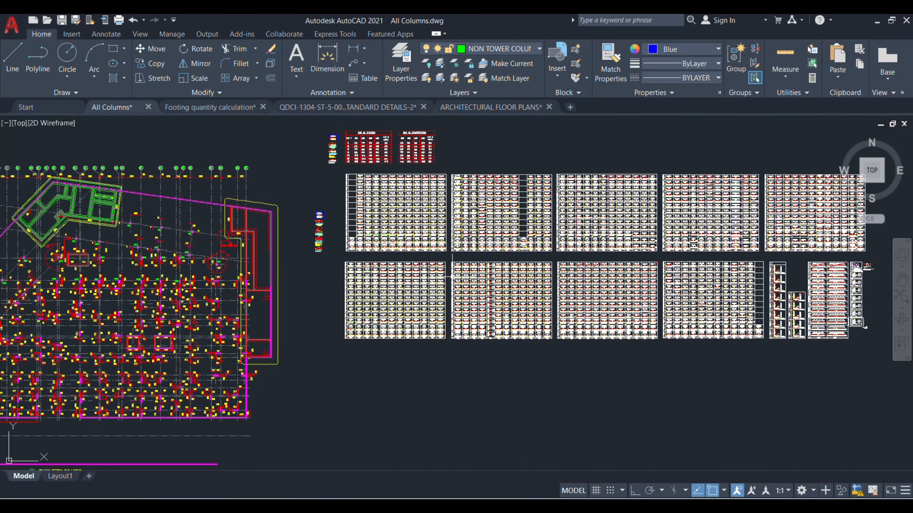
scroll(636, 298, "up", 2)
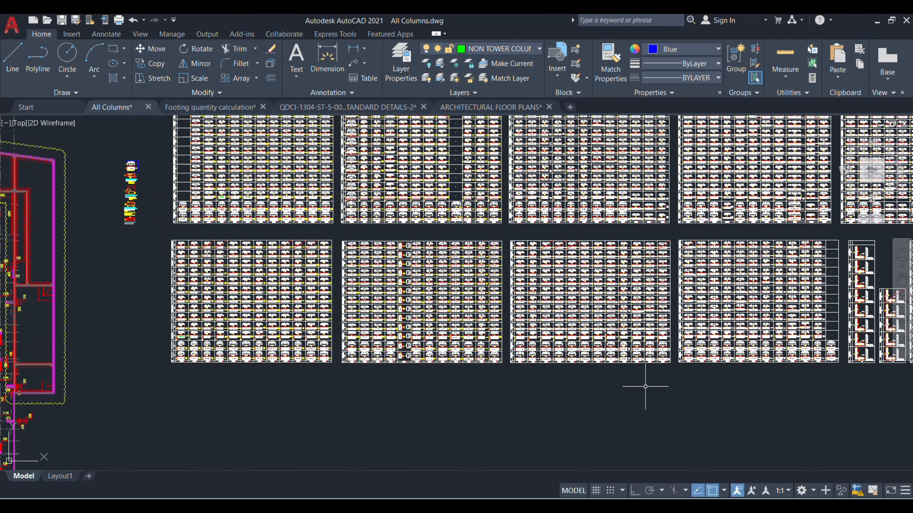